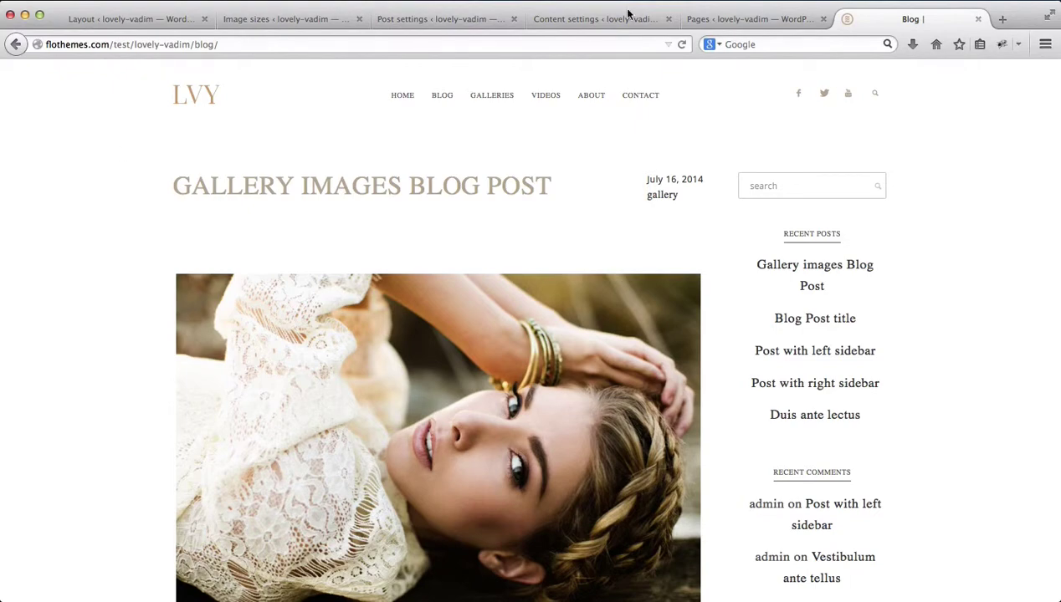
Check the live Blog page's menu, then return to the admin list of 17 published pages.
click(727, 18)
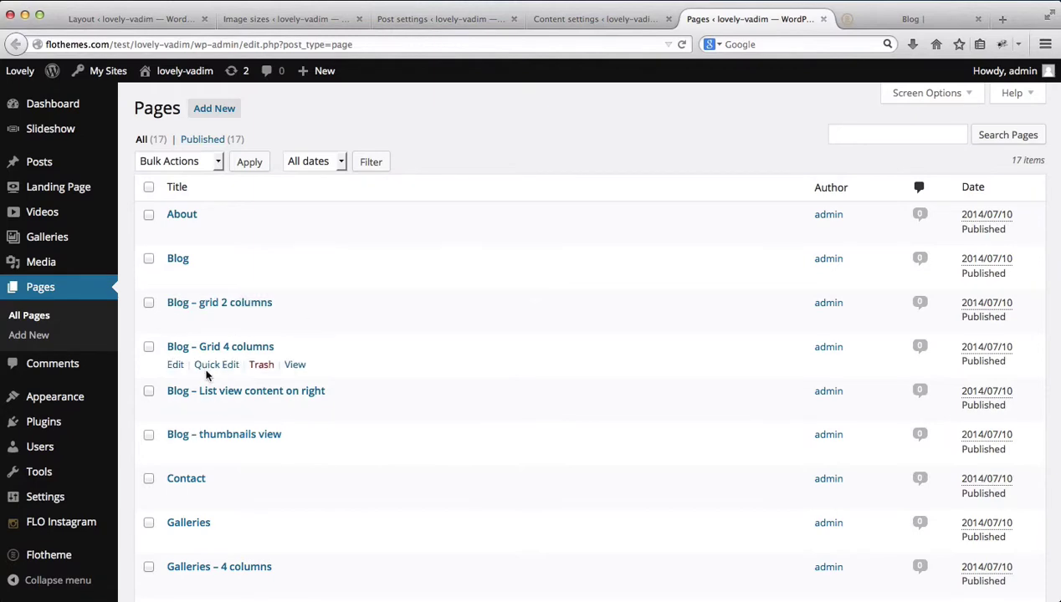
click(864, 14)
mouse_move(446, 100)
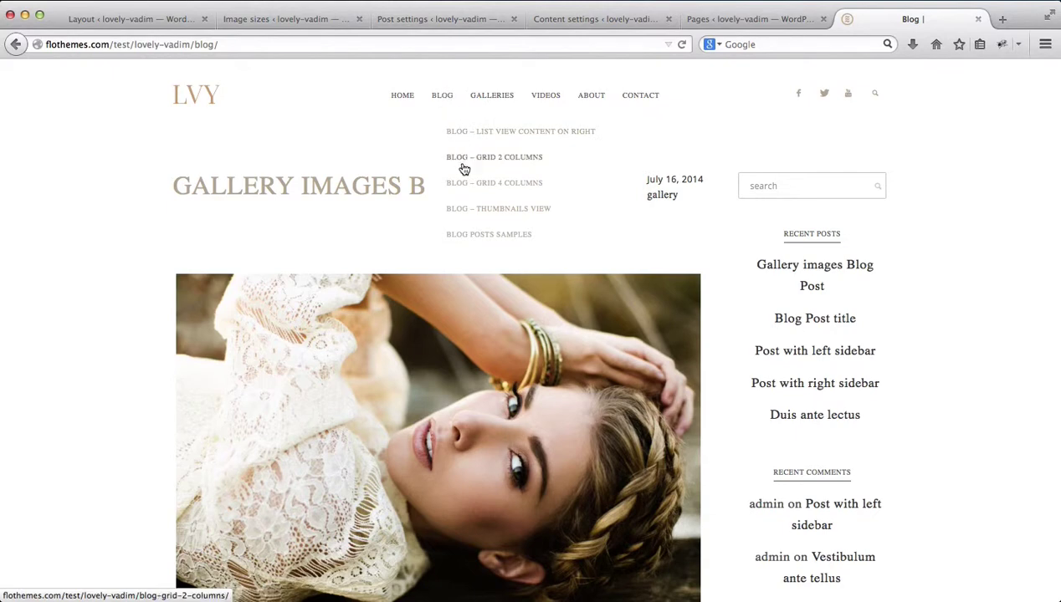
mouse_move(467, 234)
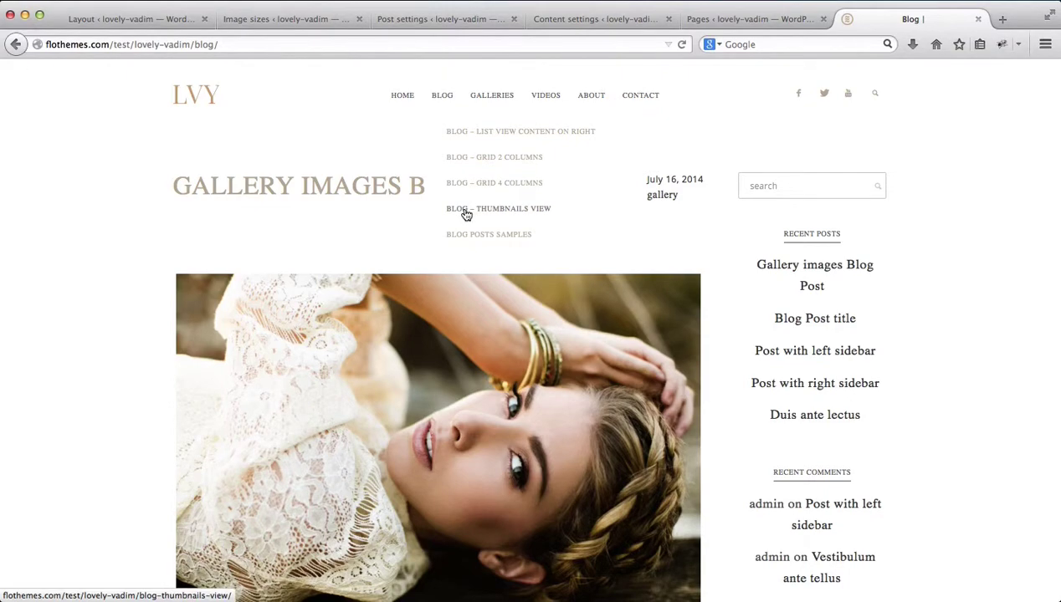
click(734, 22)
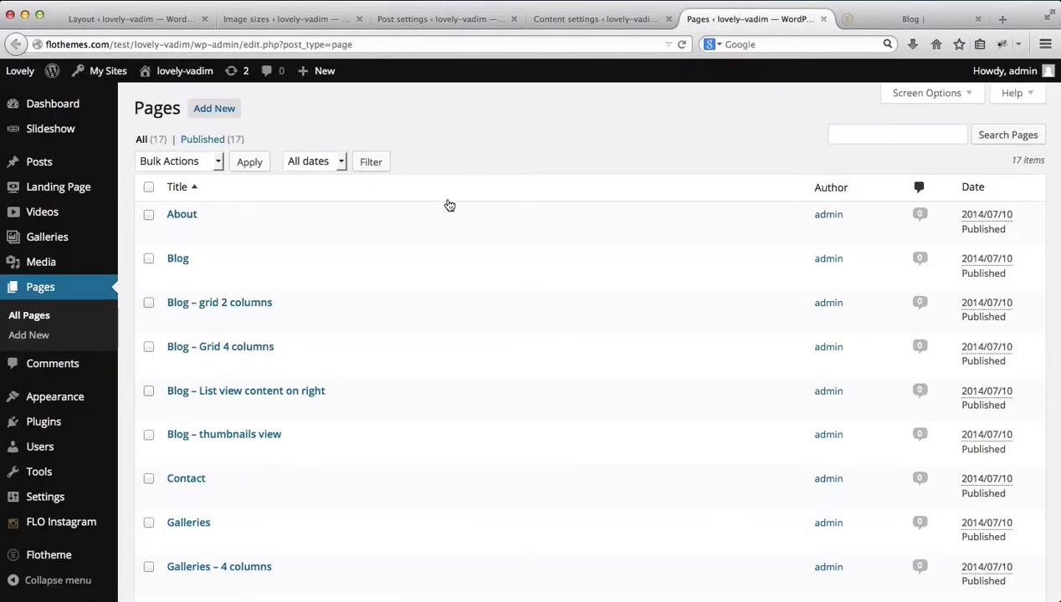
Add a new page and title it 'New Blog Page'.
click(216, 111)
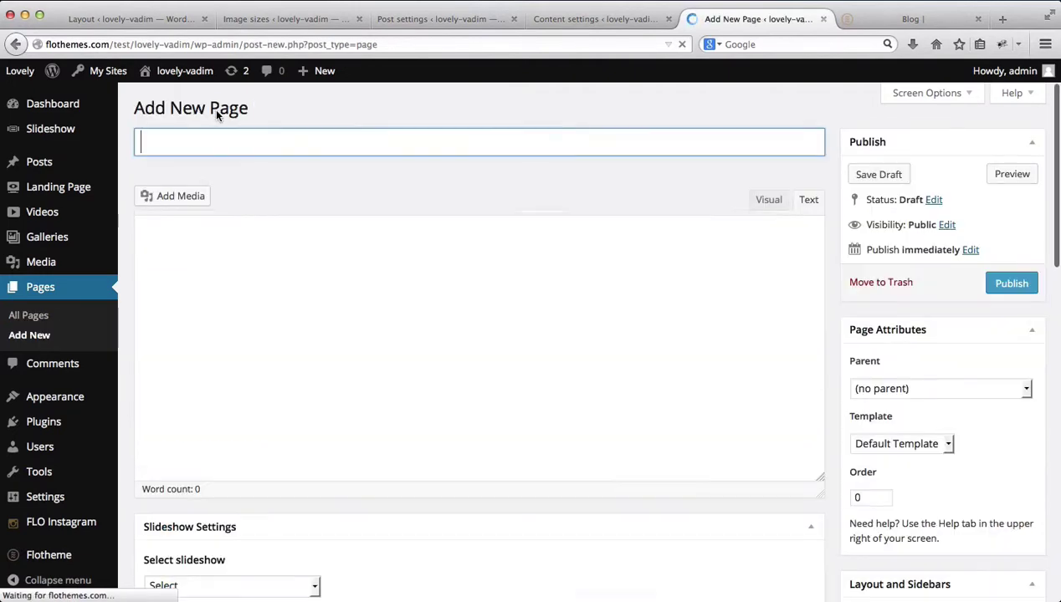
text(New )
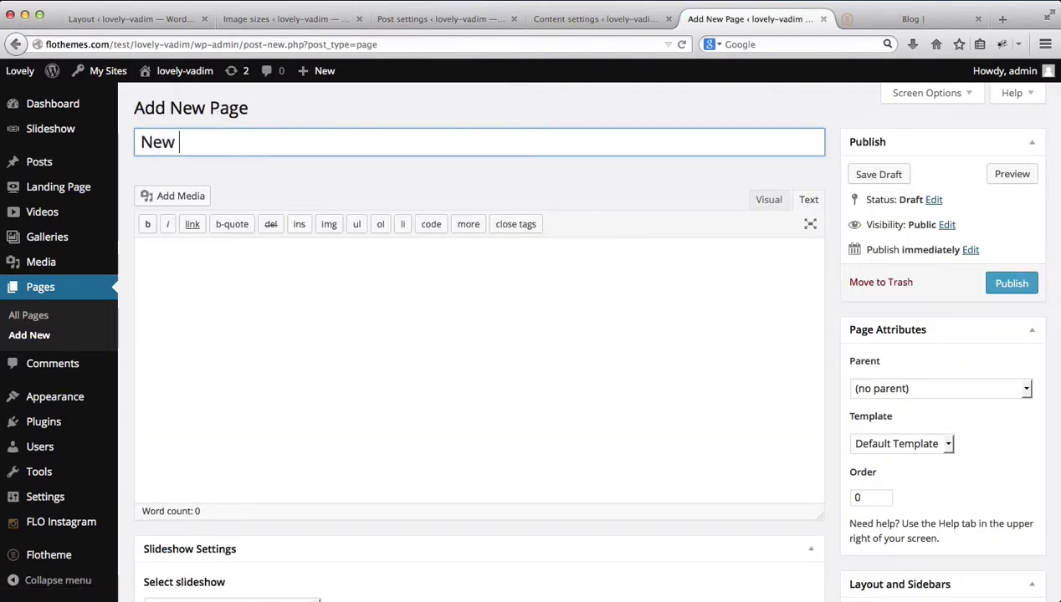
text(Blog Page)
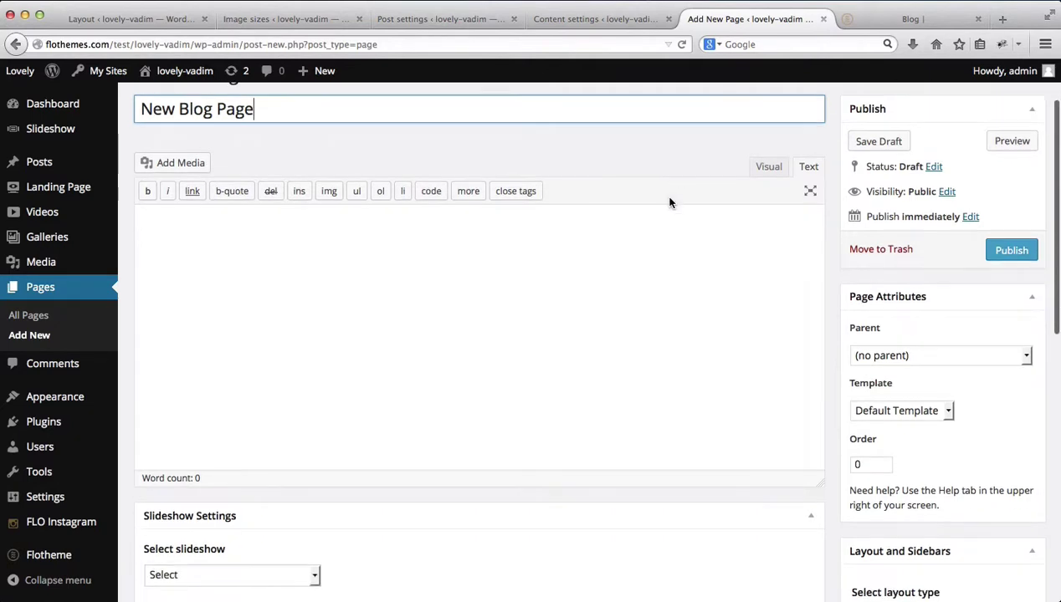
scroll(669, 201, down, 3)
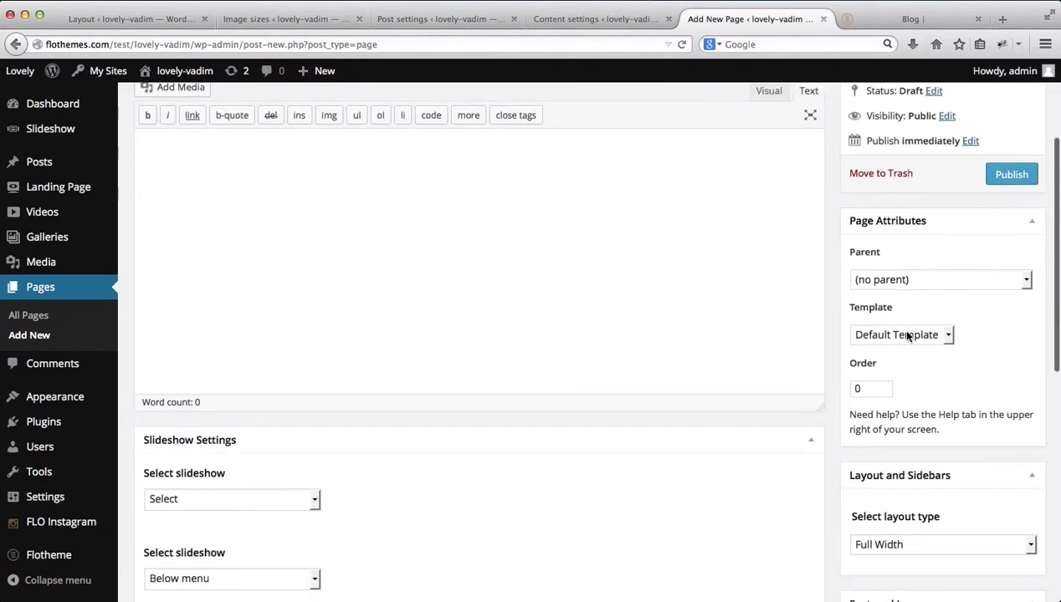
Switch the page template from Default to Blog Posts and review its blog settings.
click(907, 335)
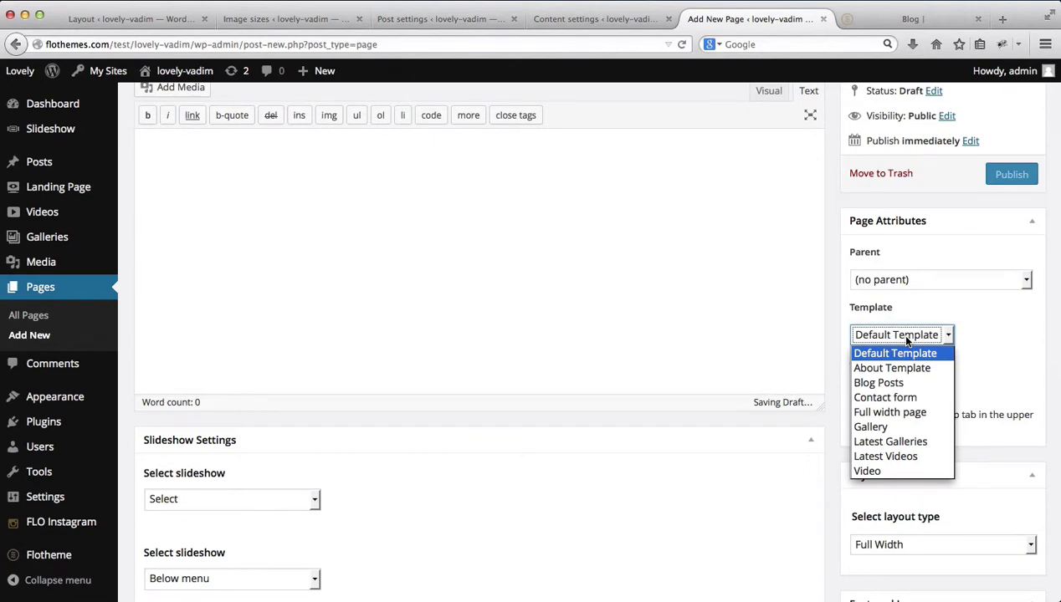
click(905, 382)
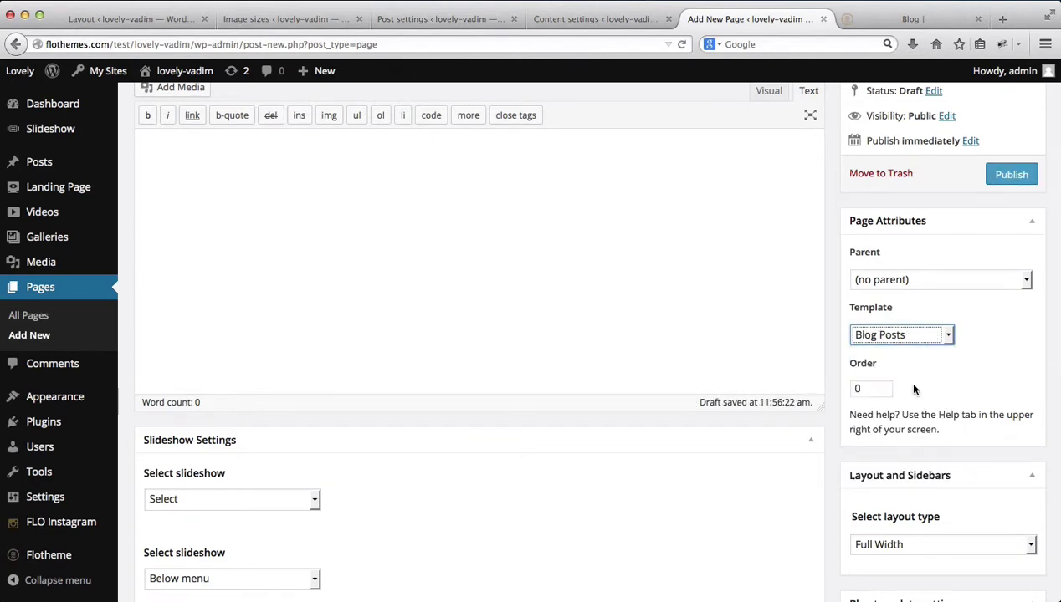
scroll(914, 389, down, 5)
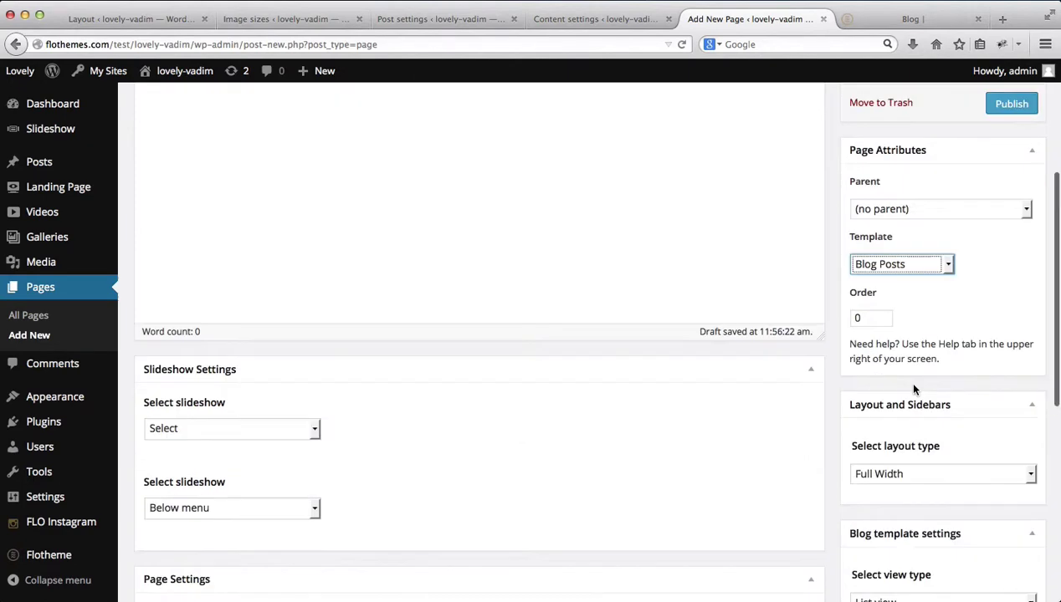
scroll(913, 388, down, 4)
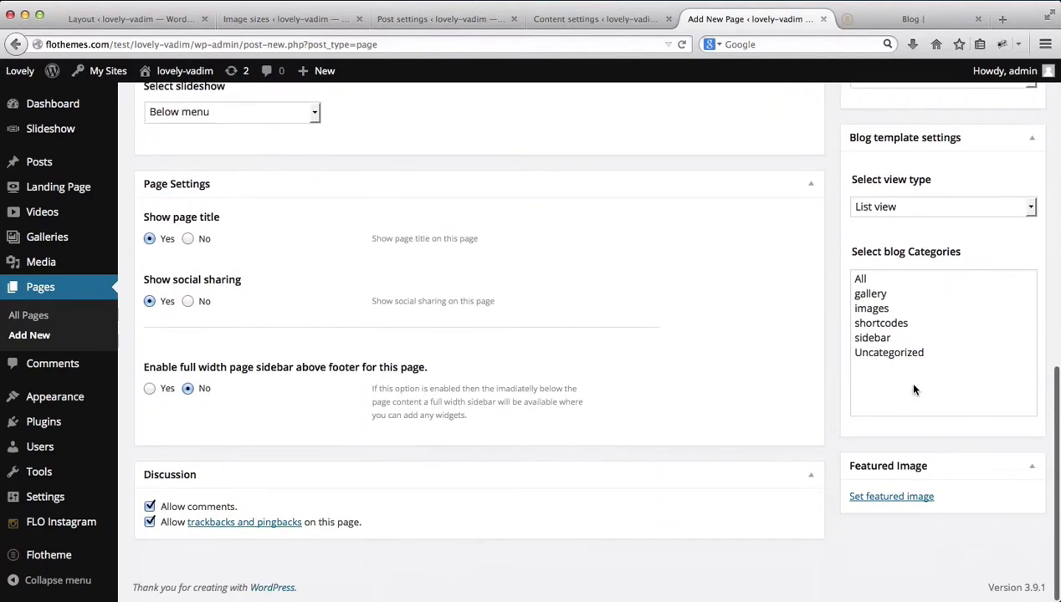
scroll(914, 389, up, 8)
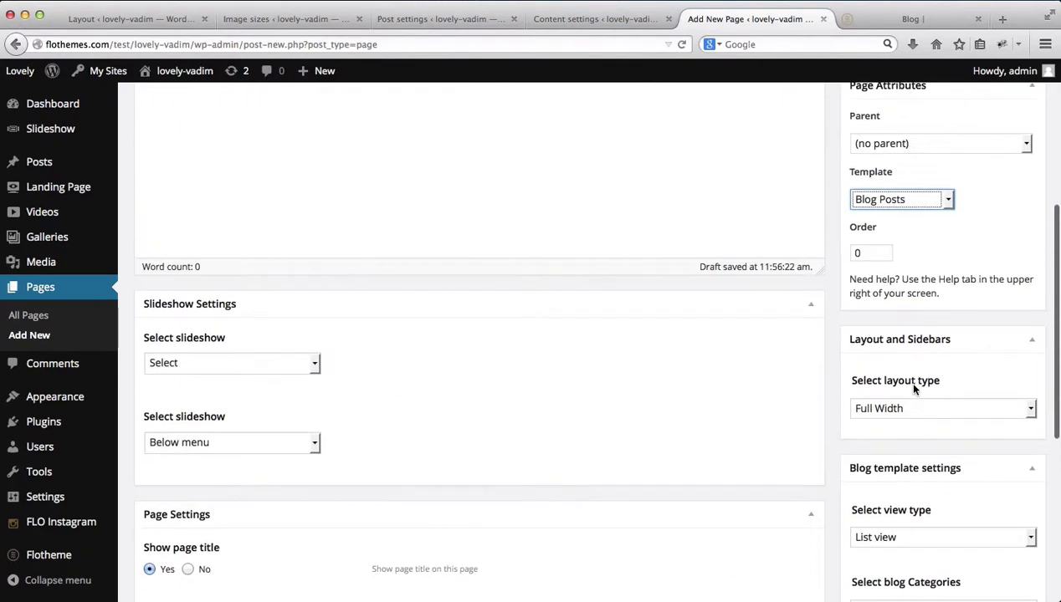
scroll(970, 349, down, 1)
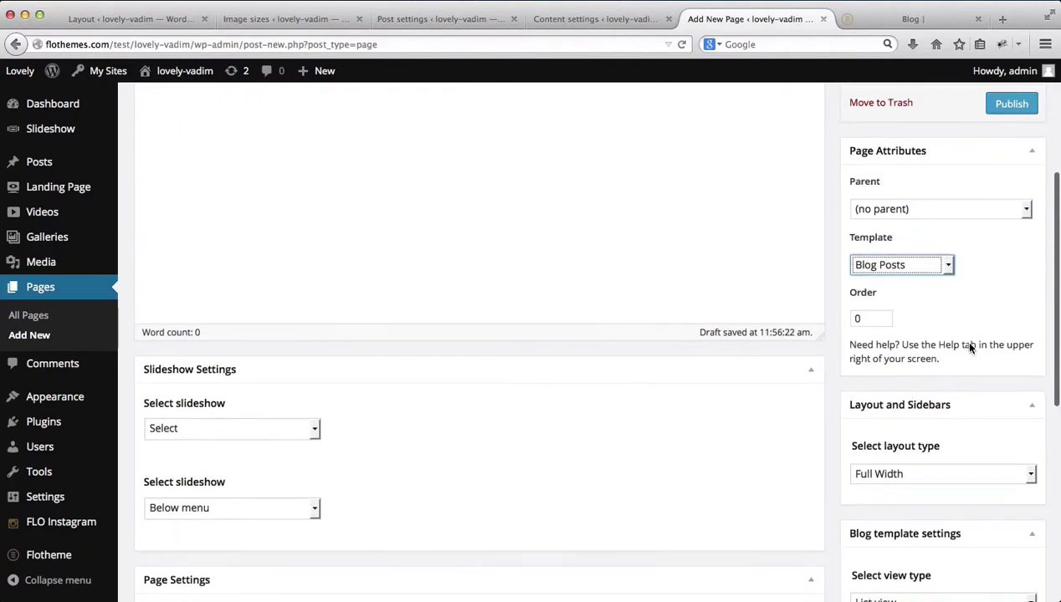
scroll(969, 349, down, 1)
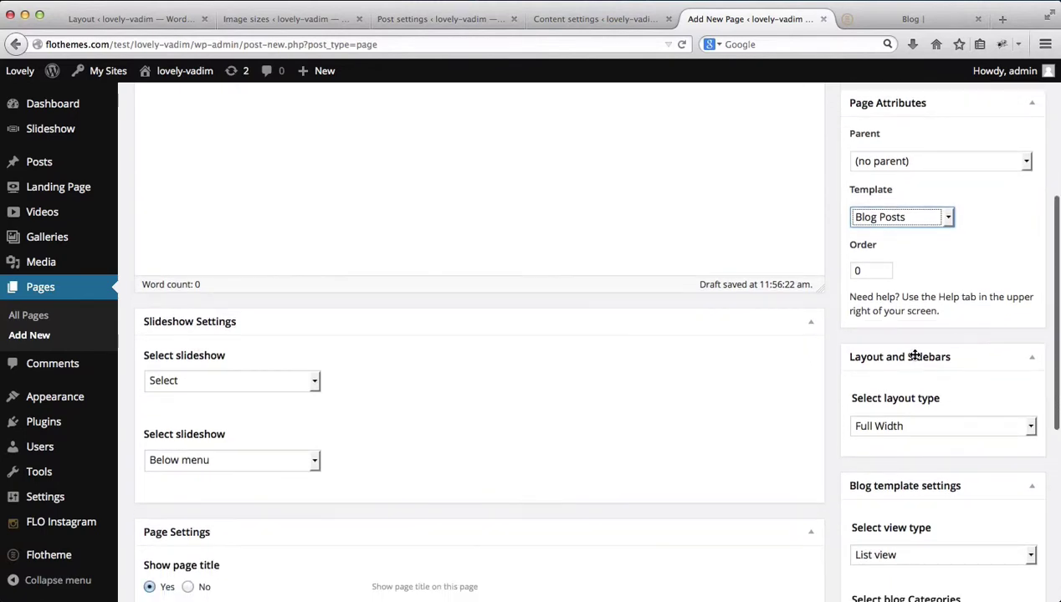
click(310, 386)
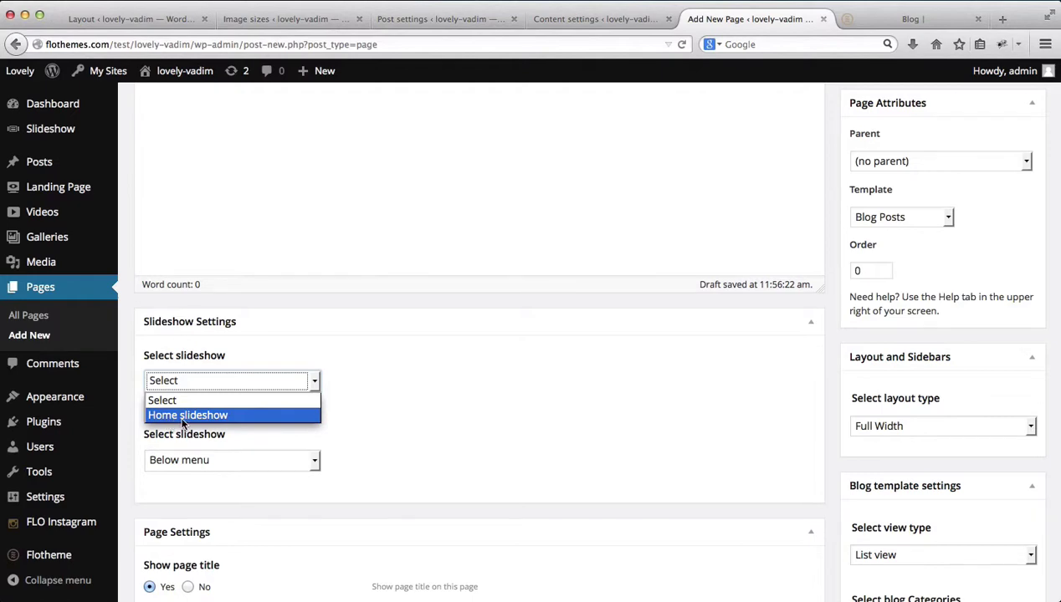
Close the slideshow list unchanged and dismiss a stray browser context menu.
click(478, 371)
scroll(479, 370, up, 5)
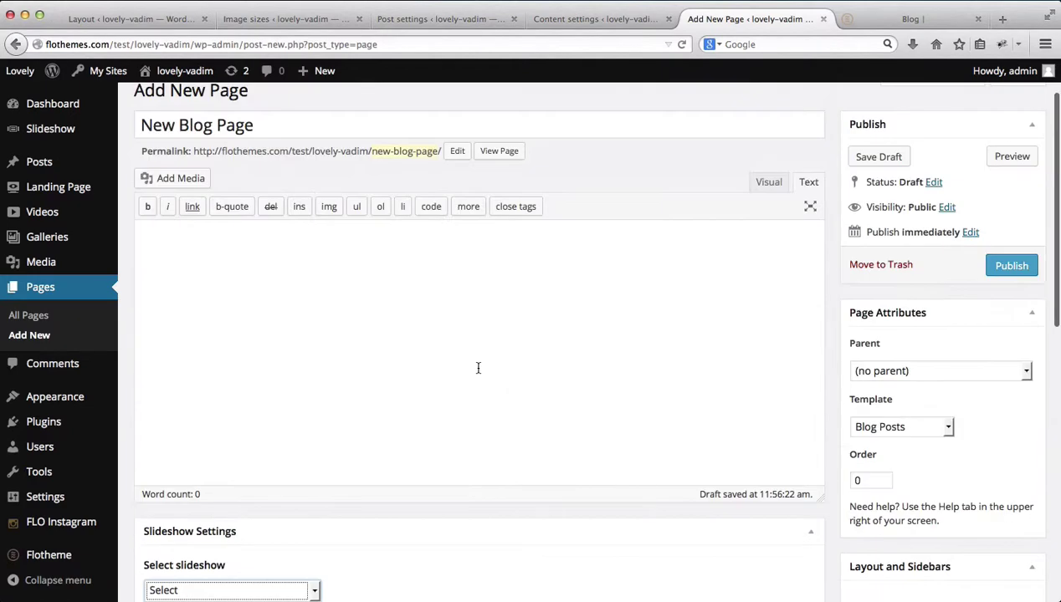
right_click(161, 209)
mouse_move(74, 130)
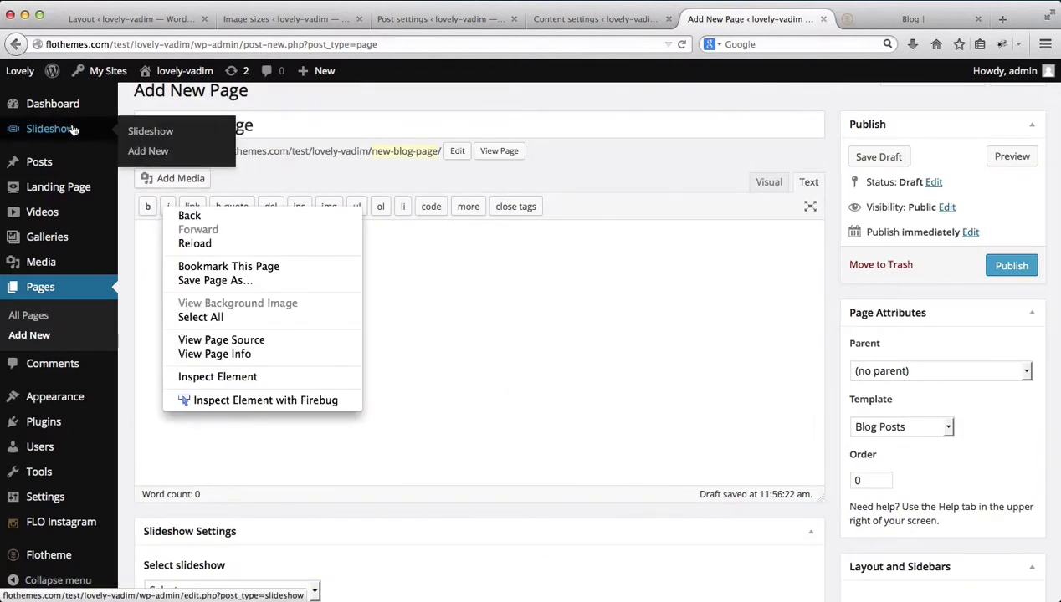
click(419, 400)
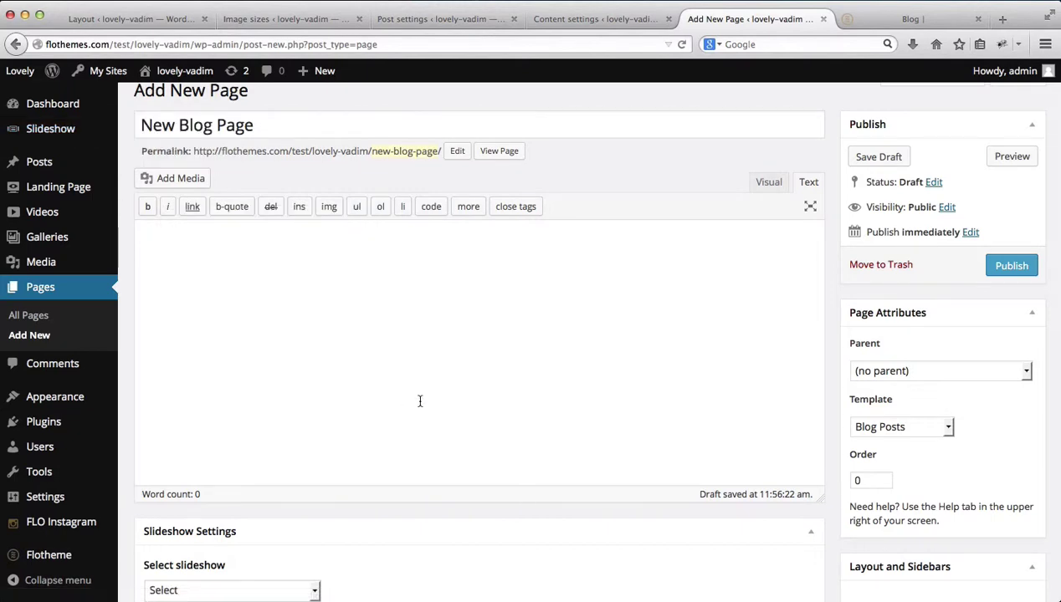
scroll(419, 401, down, 2)
scroll(420, 401, down, 3)
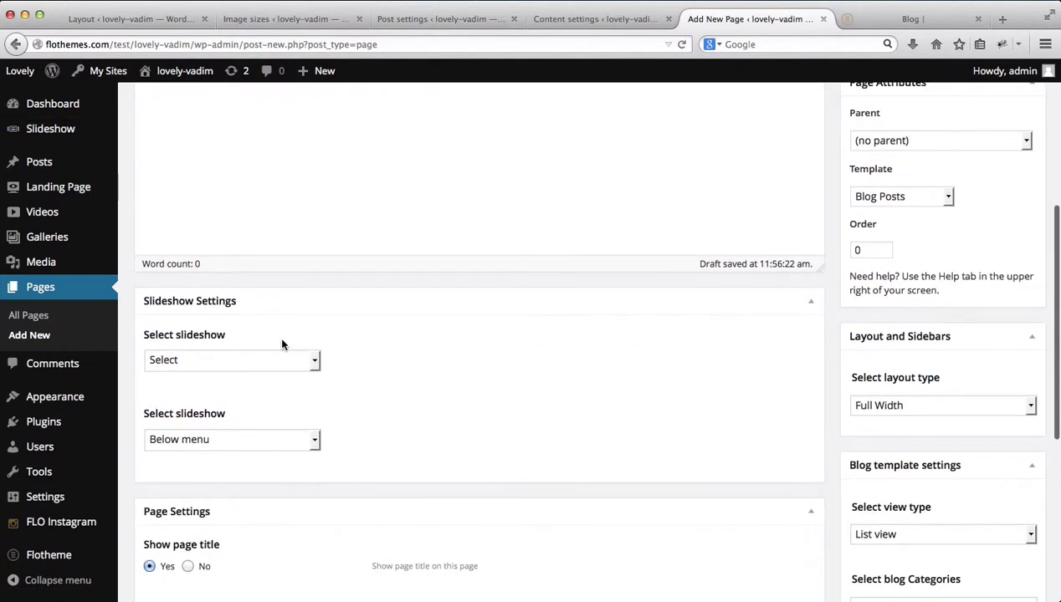
Choose Home slideshow and keep its position at Below menu.
click(307, 364)
click(235, 389)
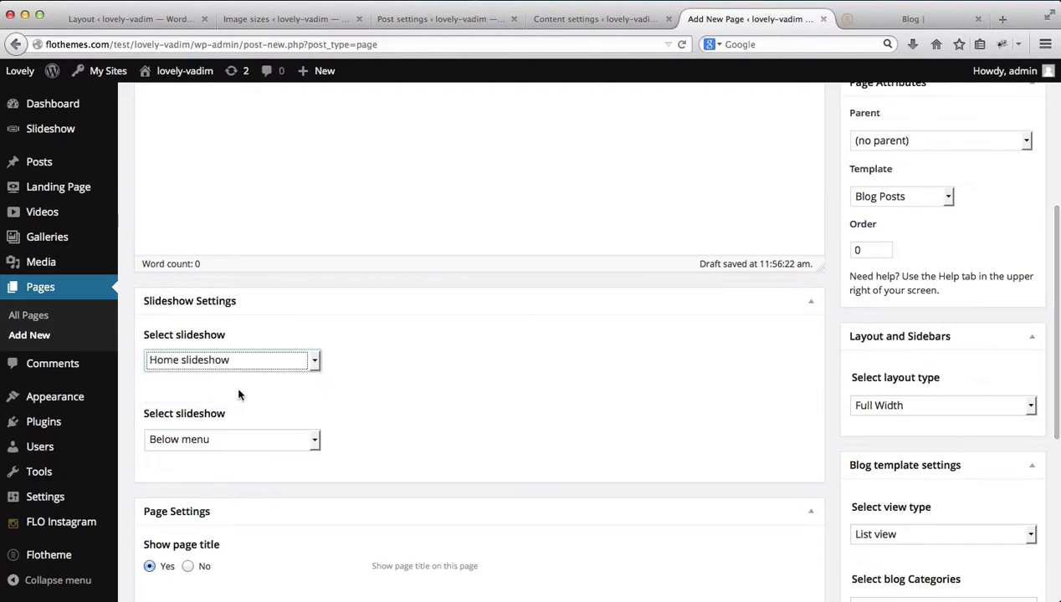
scroll(396, 390, down, 2)
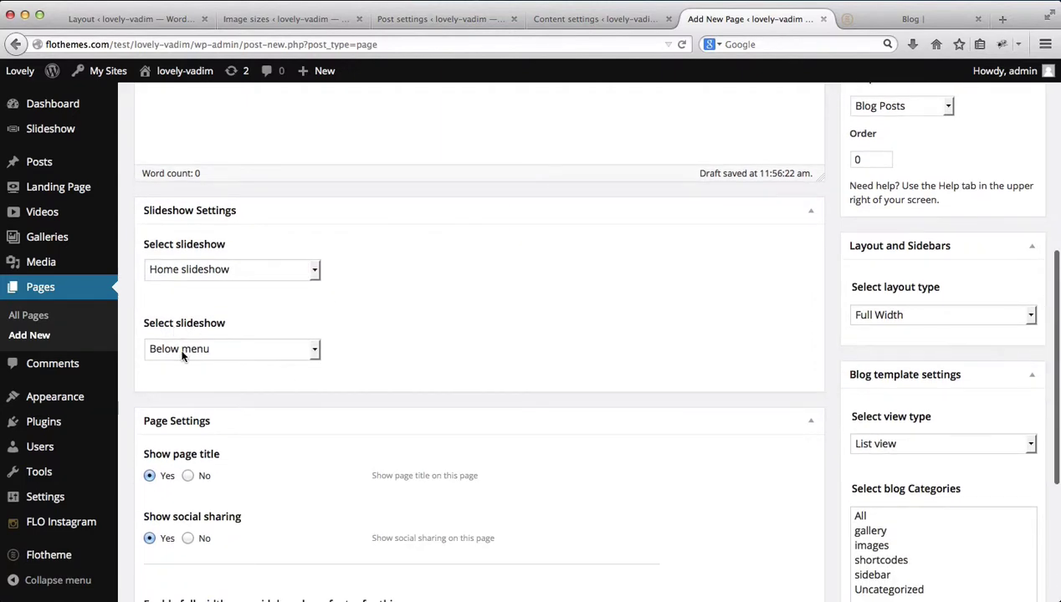
click(183, 350)
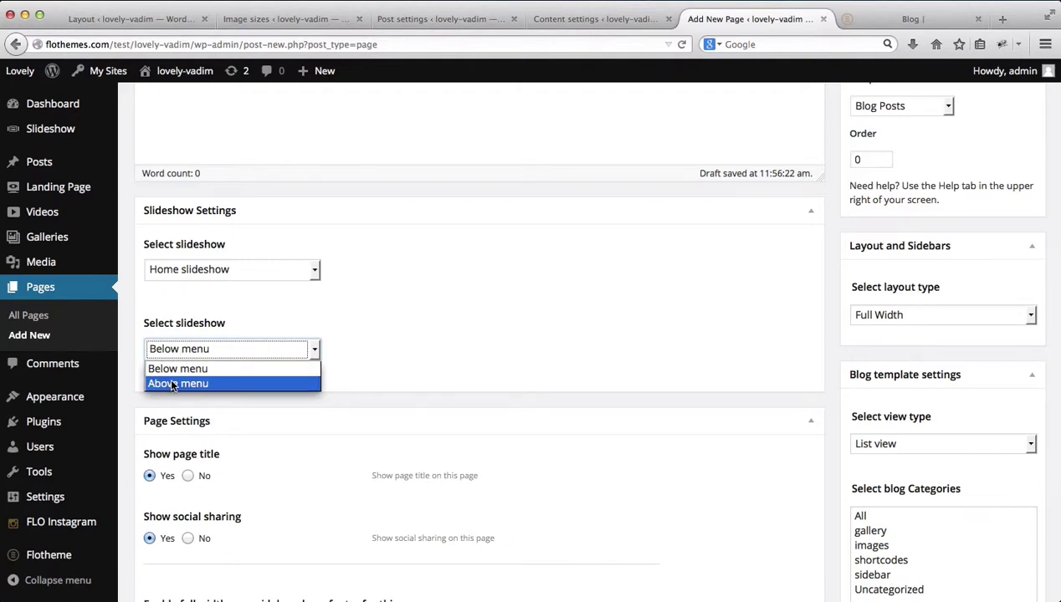
click(451, 348)
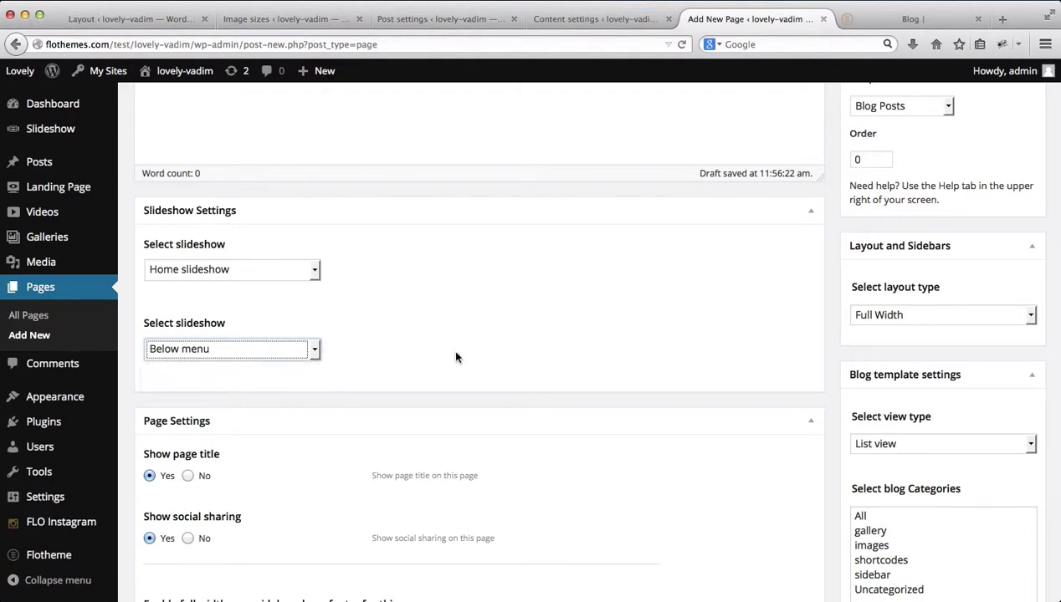
scroll(720, 337, up, 1)
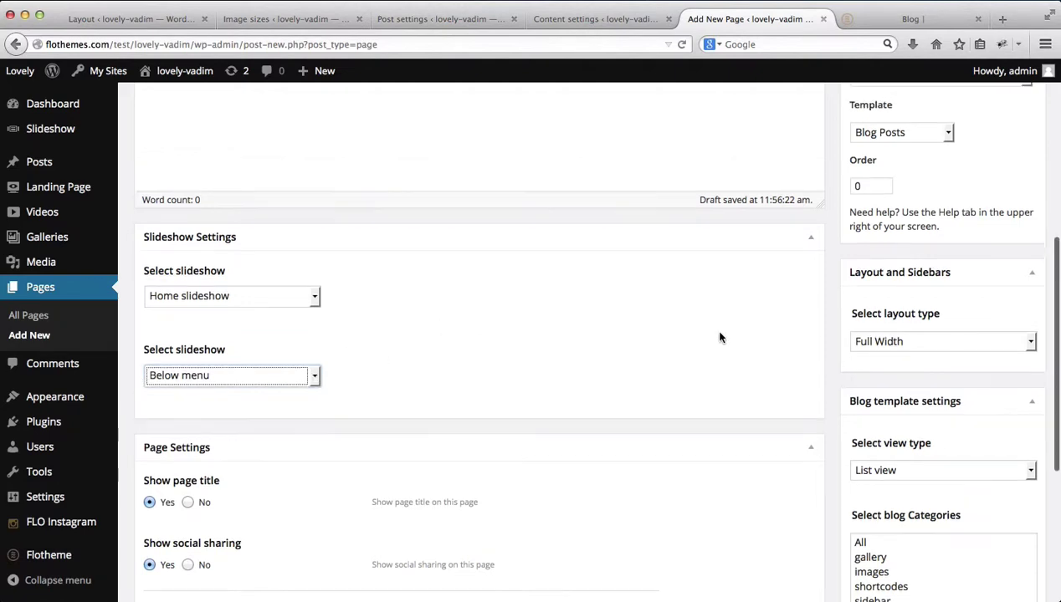
Set Show page title and Show social sharing to No, keeping the full-width footer sidebar off.
scroll(718, 333, up, 2)
scroll(719, 333, down, 5)
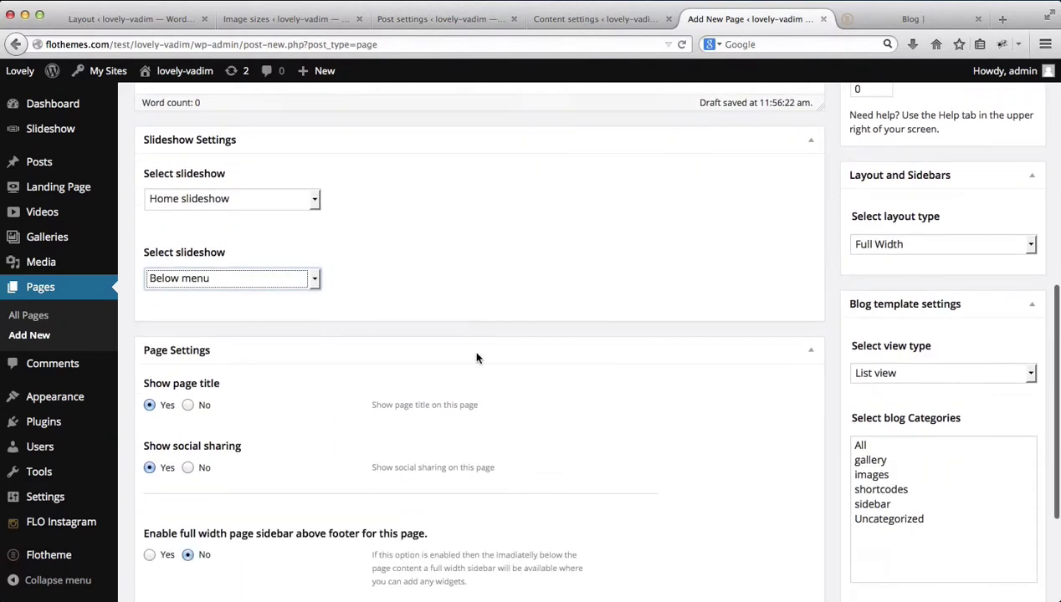
scroll(477, 358, down, 2)
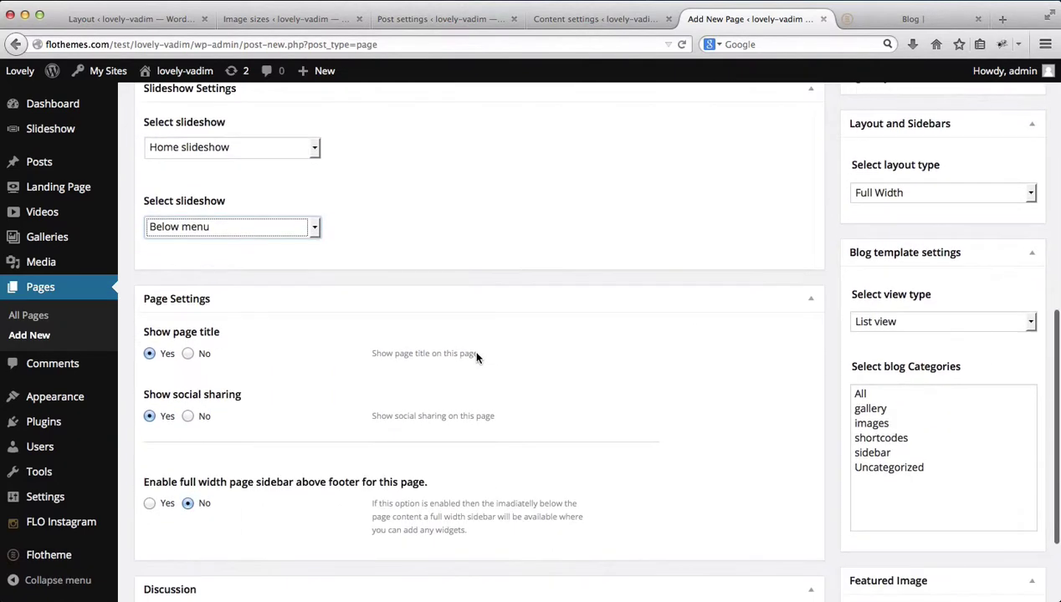
click(189, 354)
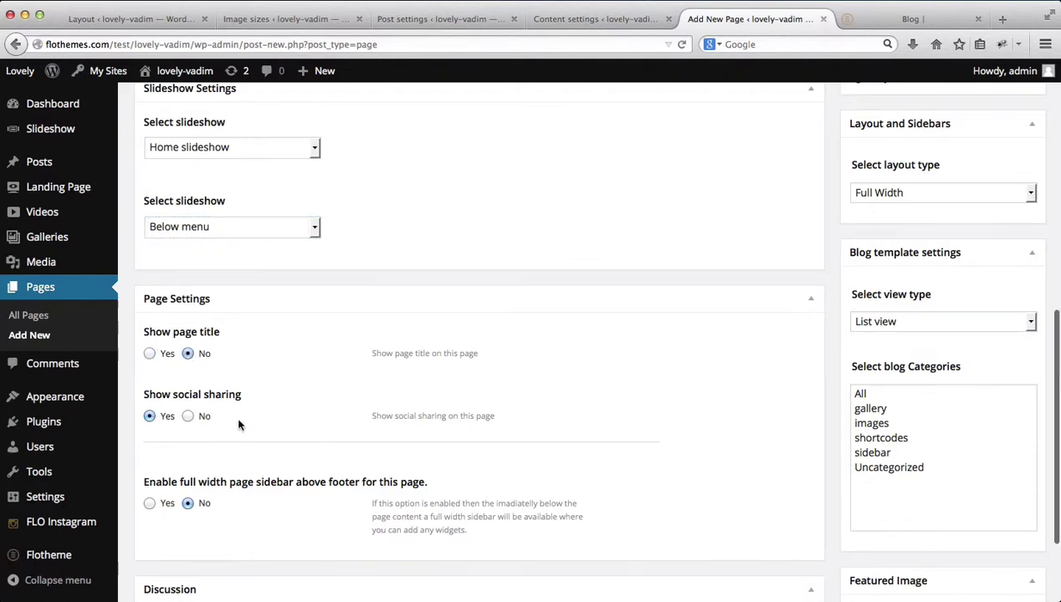
scroll(163, 400, down, 1)
scroll(242, 395, down, 1)
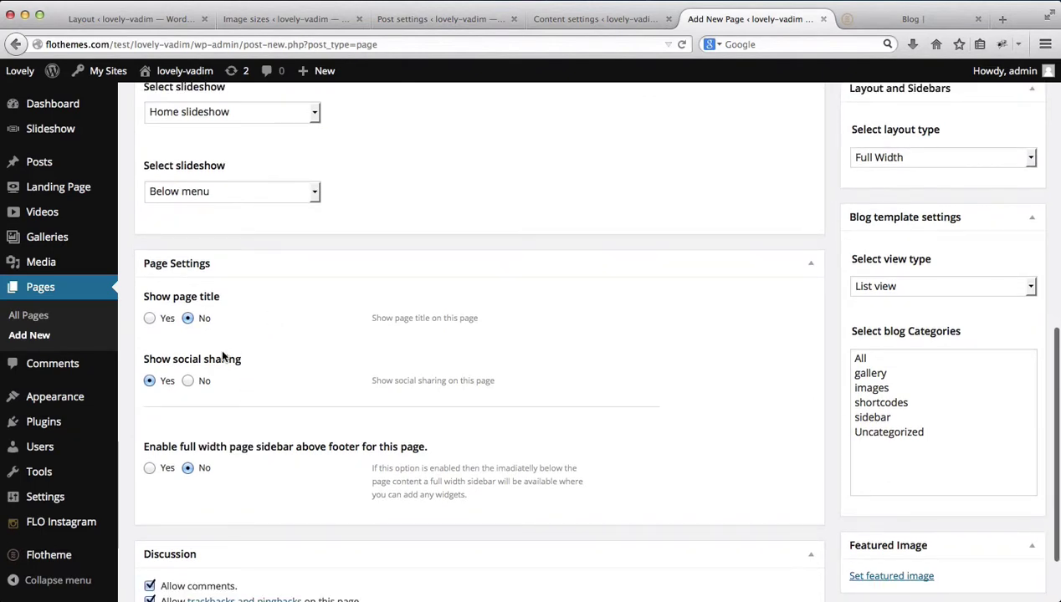
scroll(219, 352, down, 1)
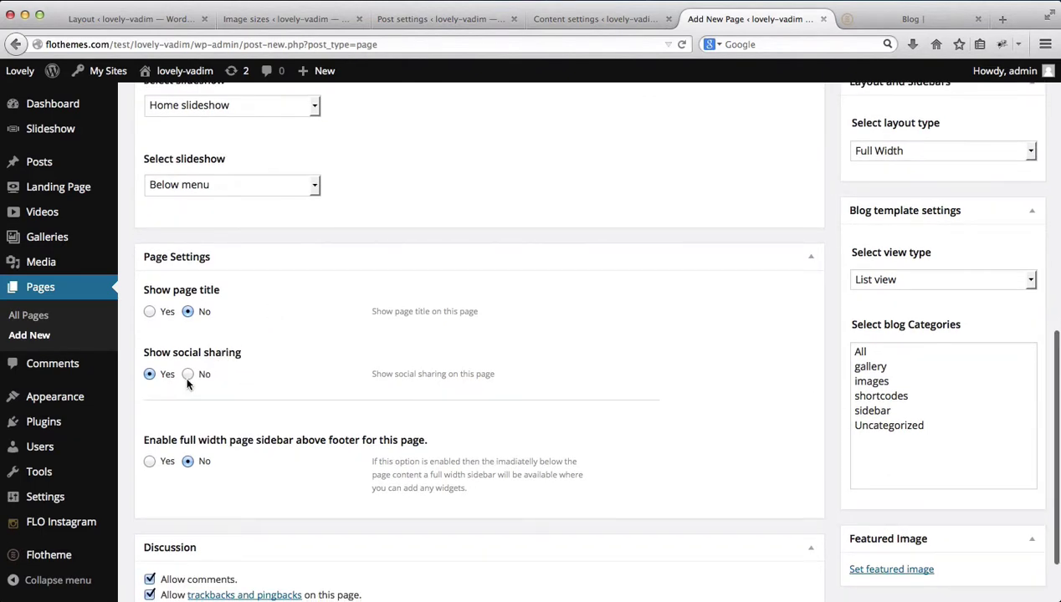
click(188, 375)
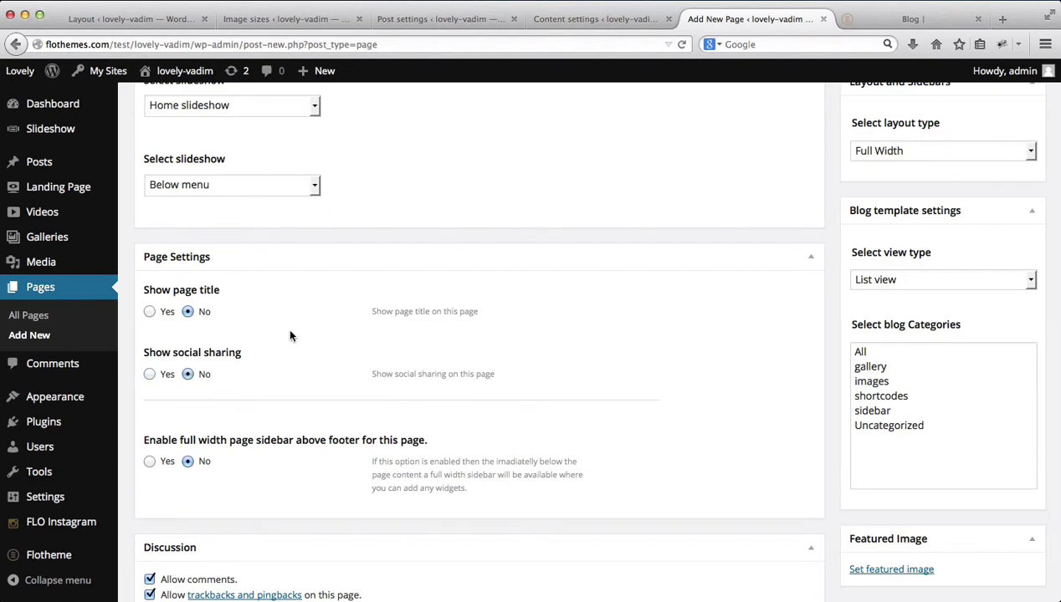
scroll(291, 335, down, 3)
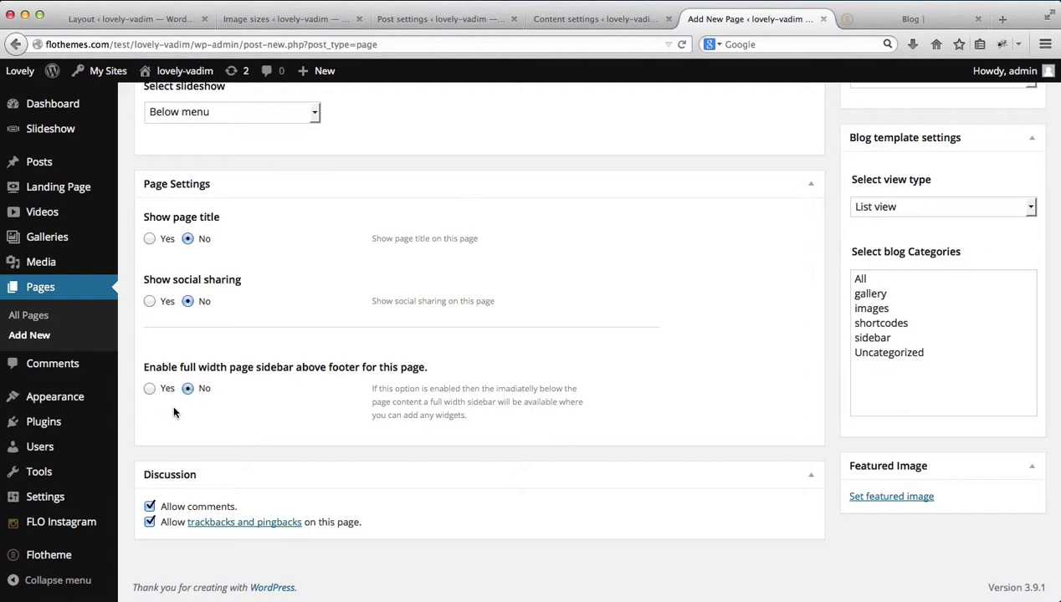
Turn off comments and trackbacks/pingbacks for the page.
click(150, 509)
click(150, 522)
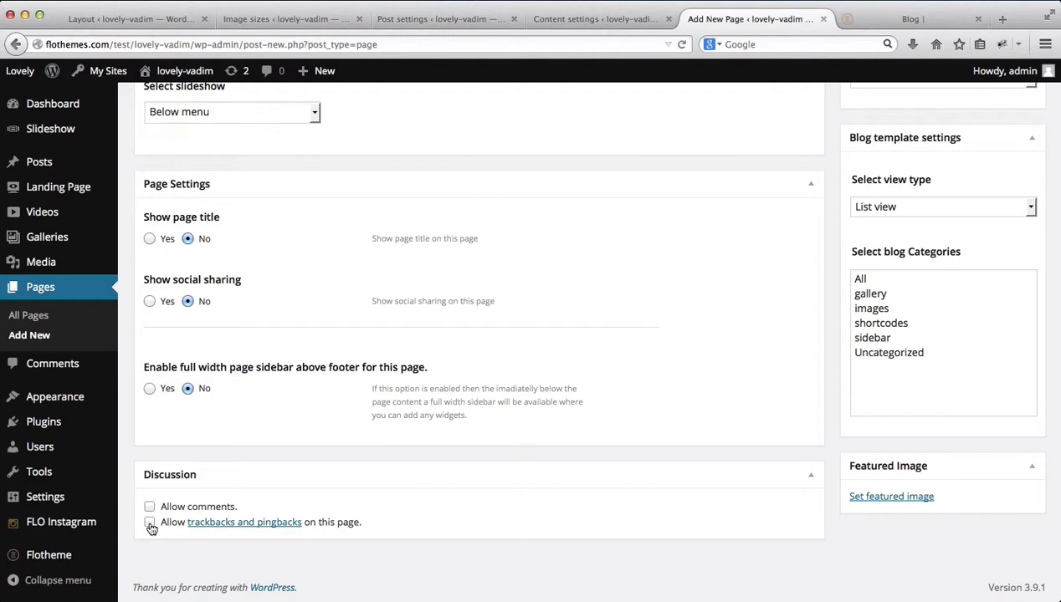
click(809, 475)
scroll(810, 479, up, 10)
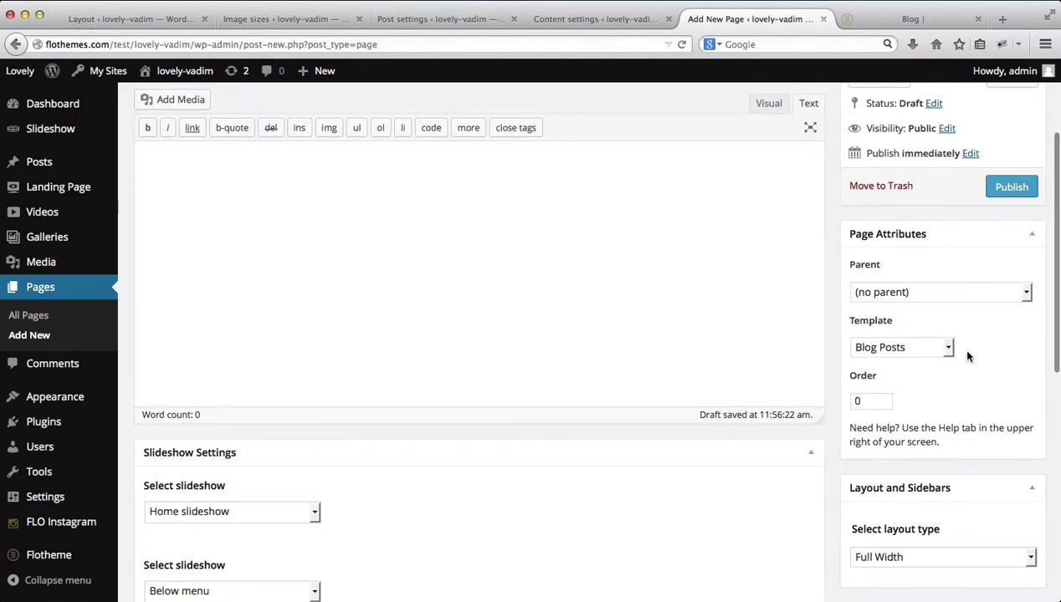
scroll(967, 357, down, 3)
scroll(967, 357, down, 3)
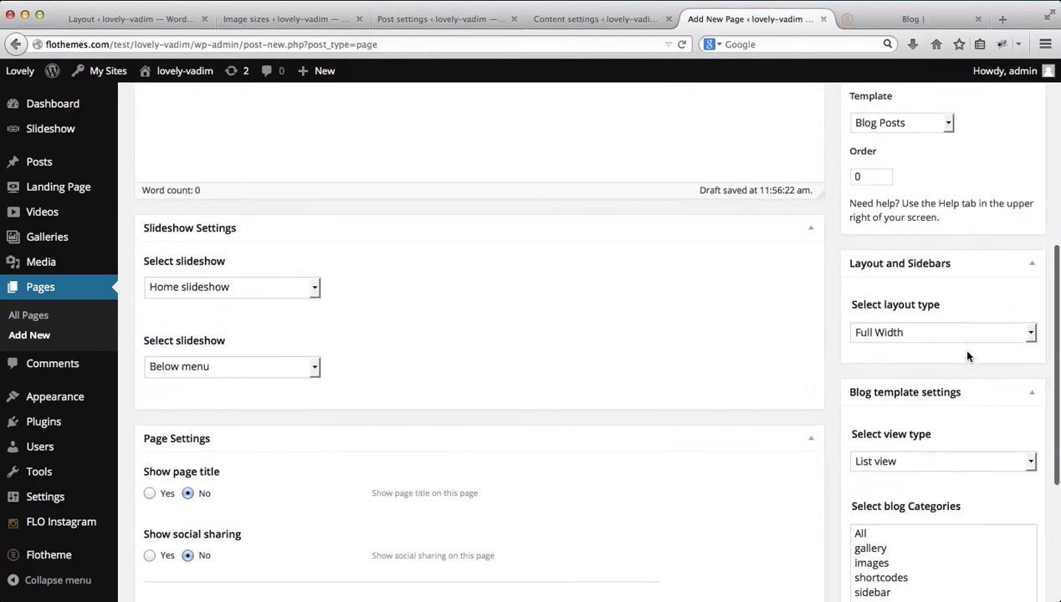
Keep the page's layout type at Full Width.
click(901, 329)
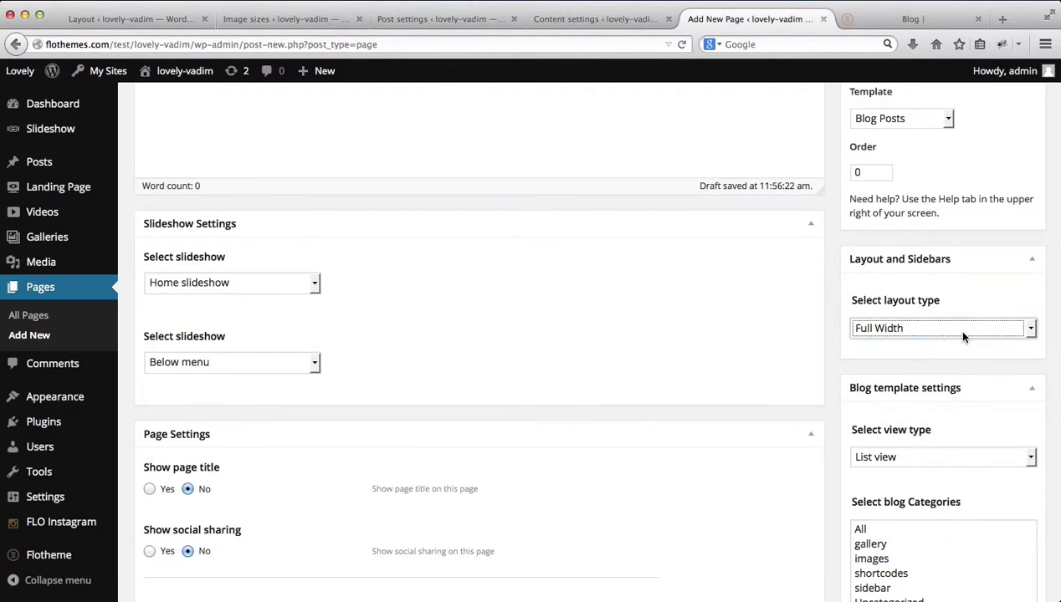
click(962, 336)
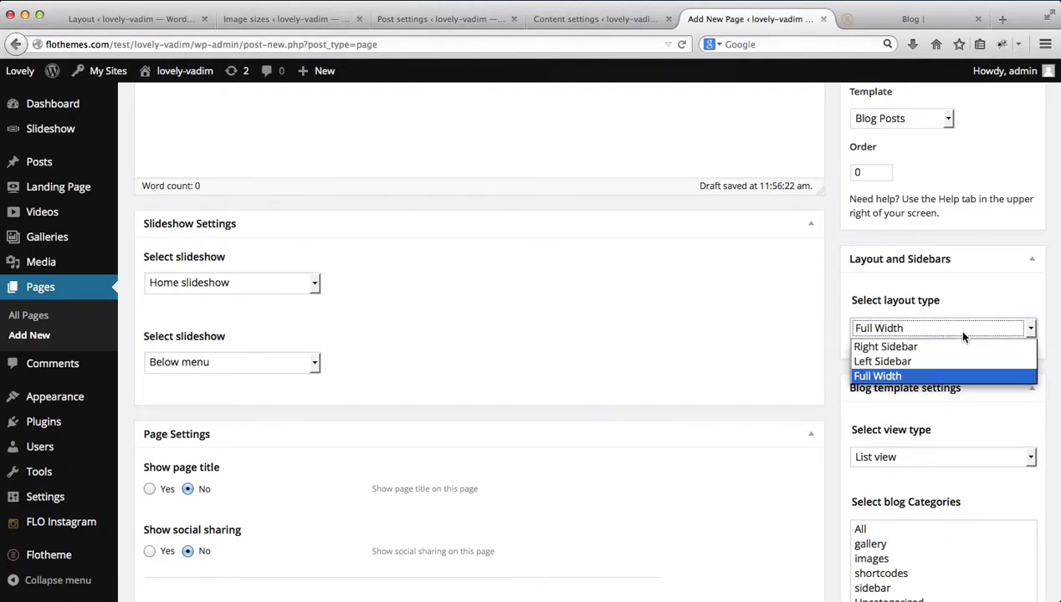
click(900, 377)
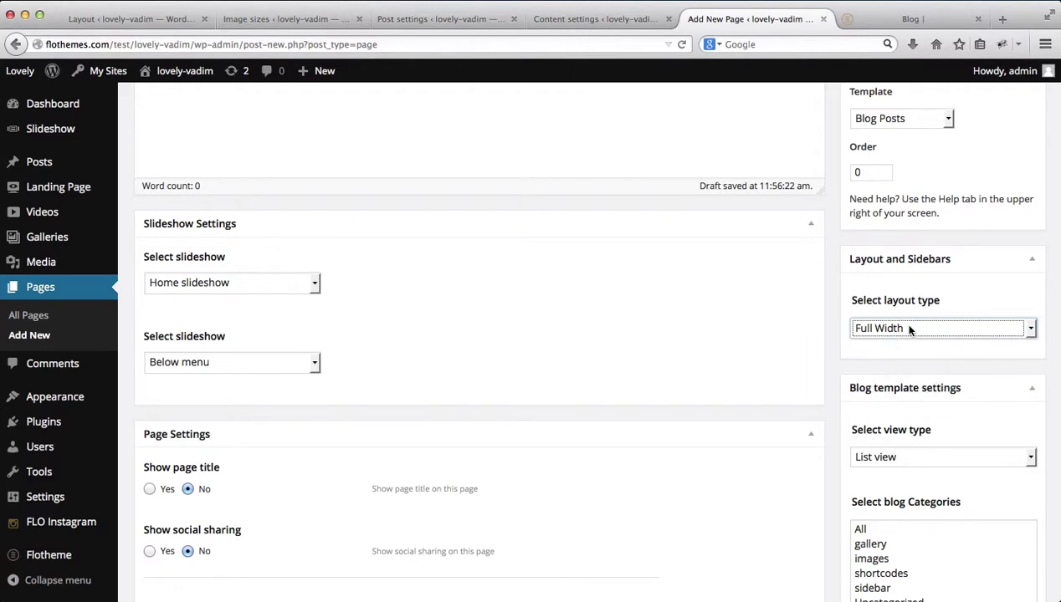
scroll(900, 329, down, 5)
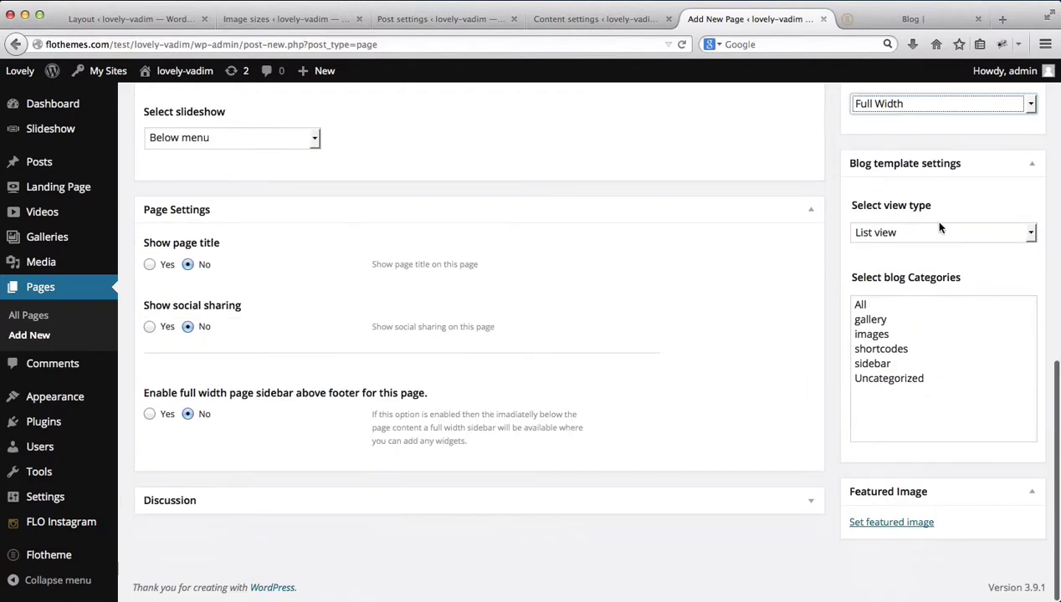
Show posts as a three-column Grid from the gallery category, then publish the page.
click(878, 238)
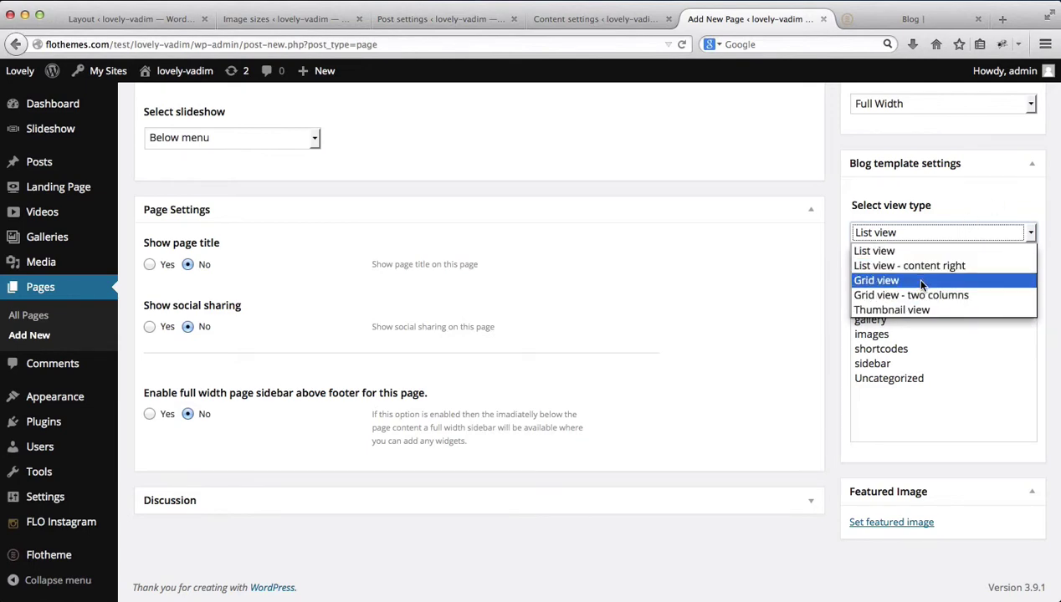
click(876, 281)
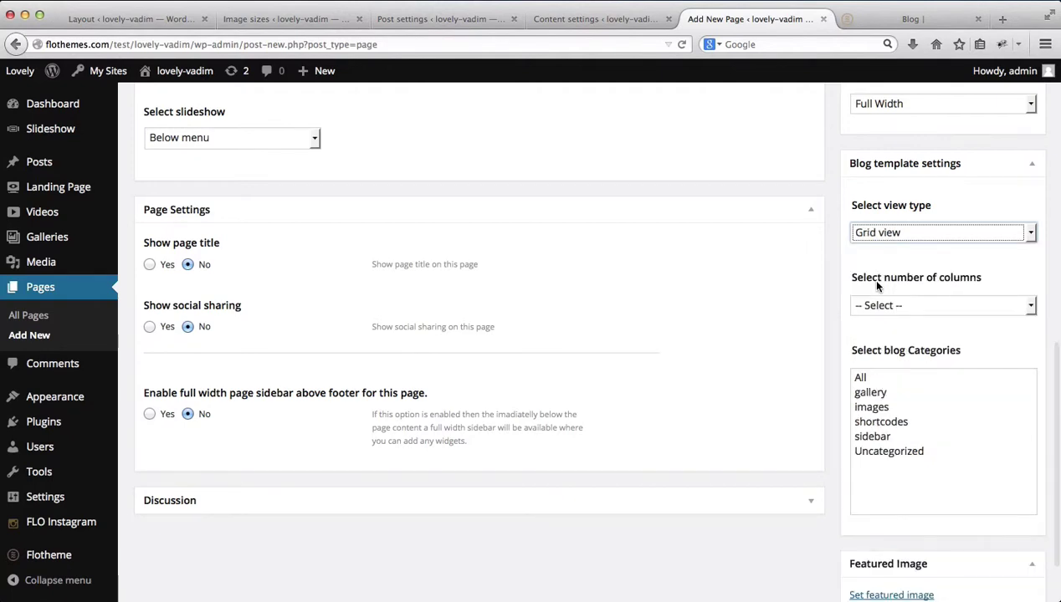
click(933, 305)
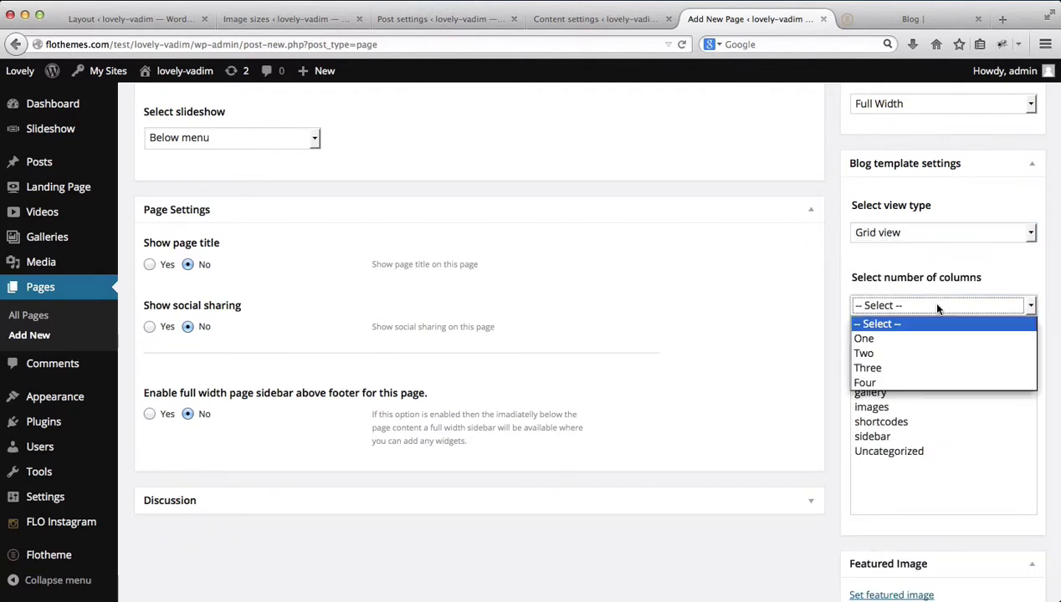
click(912, 369)
scroll(1021, 360, down, 2)
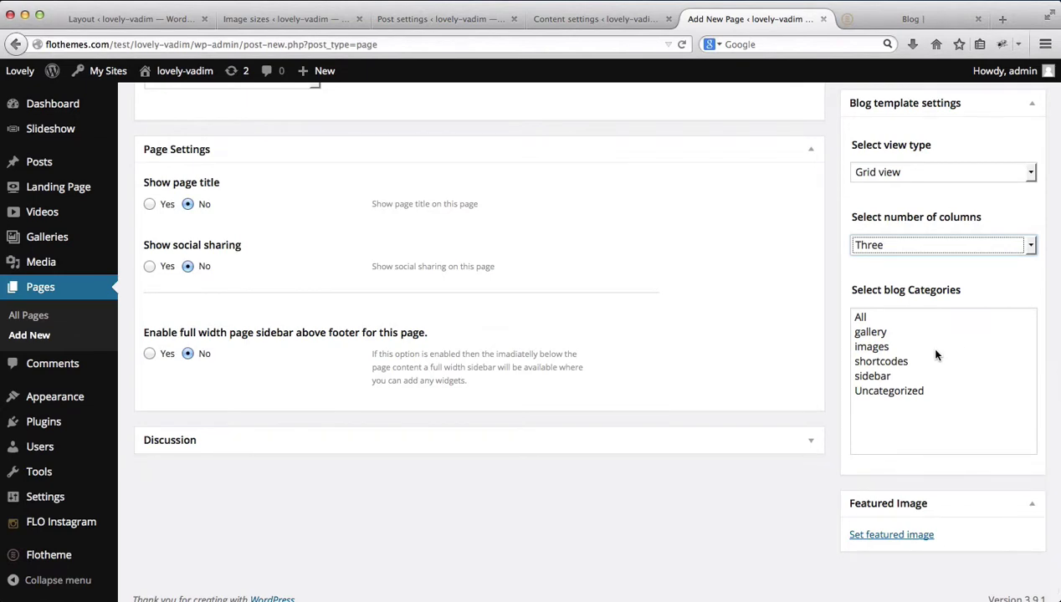
click(863, 319)
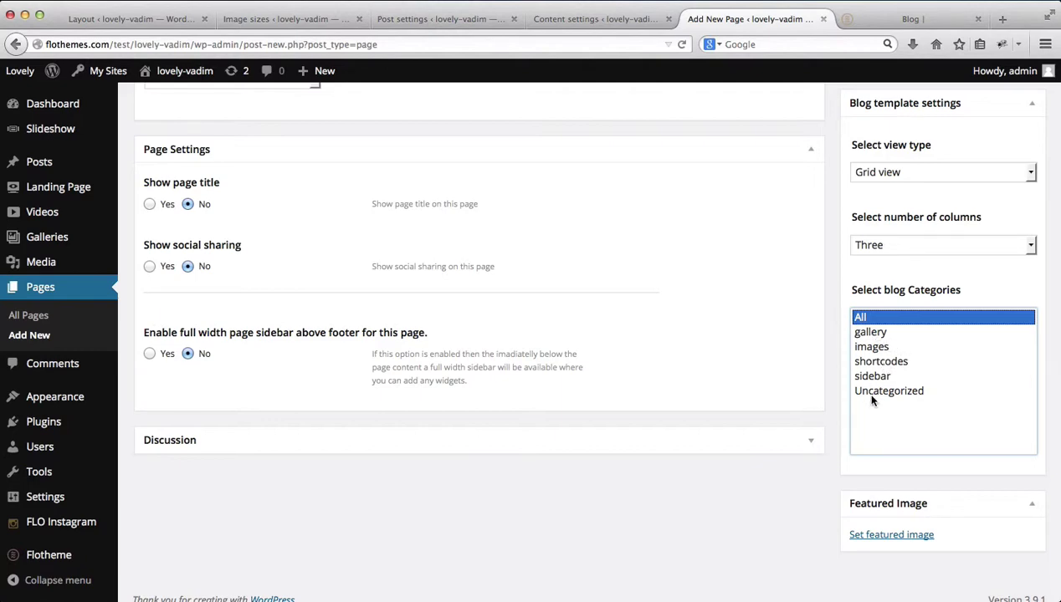
click(871, 334)
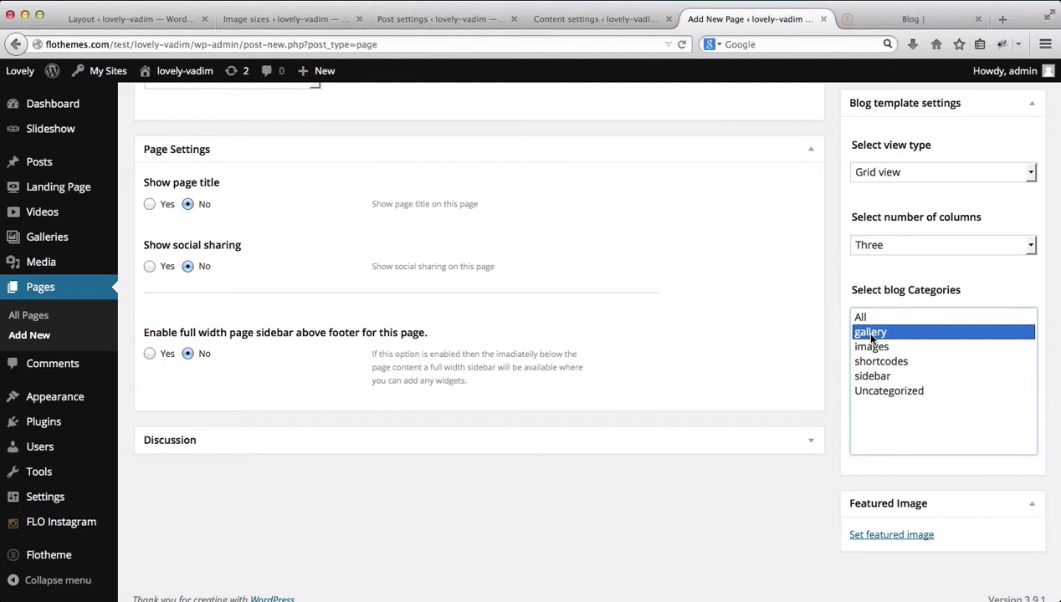
scroll(871, 338, up, 10)
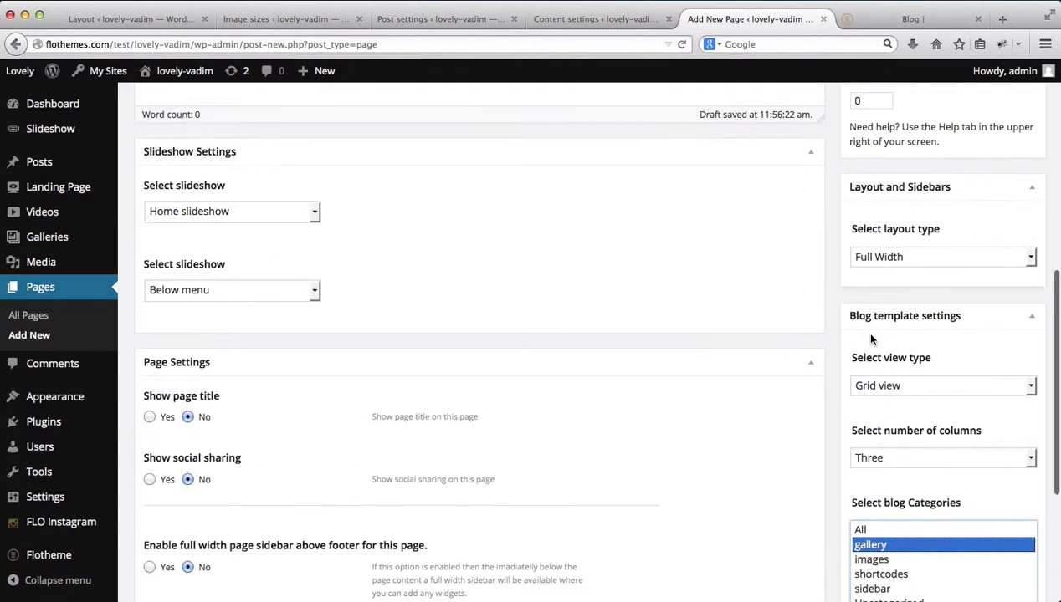
click(994, 286)
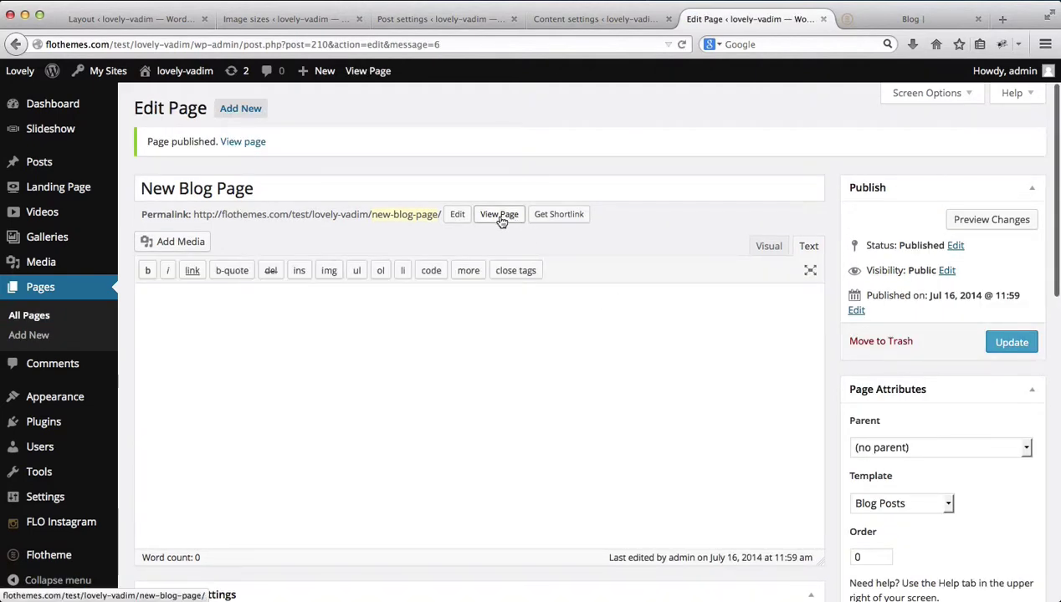
View New Blog Page live, load the demo's HOME page in the Blog tab, and return.
super+click(500, 215)
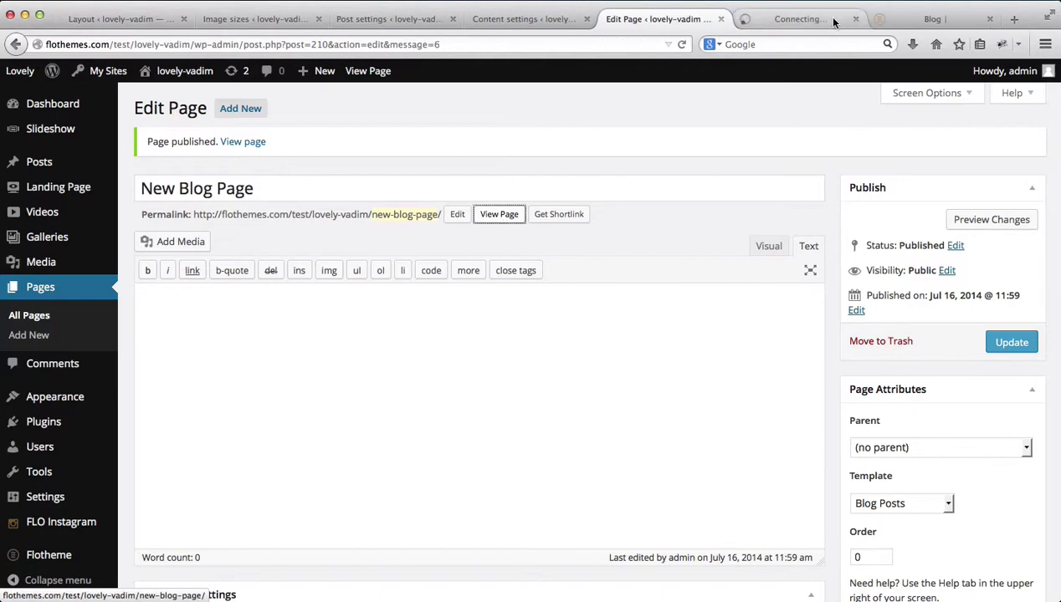
click(798, 19)
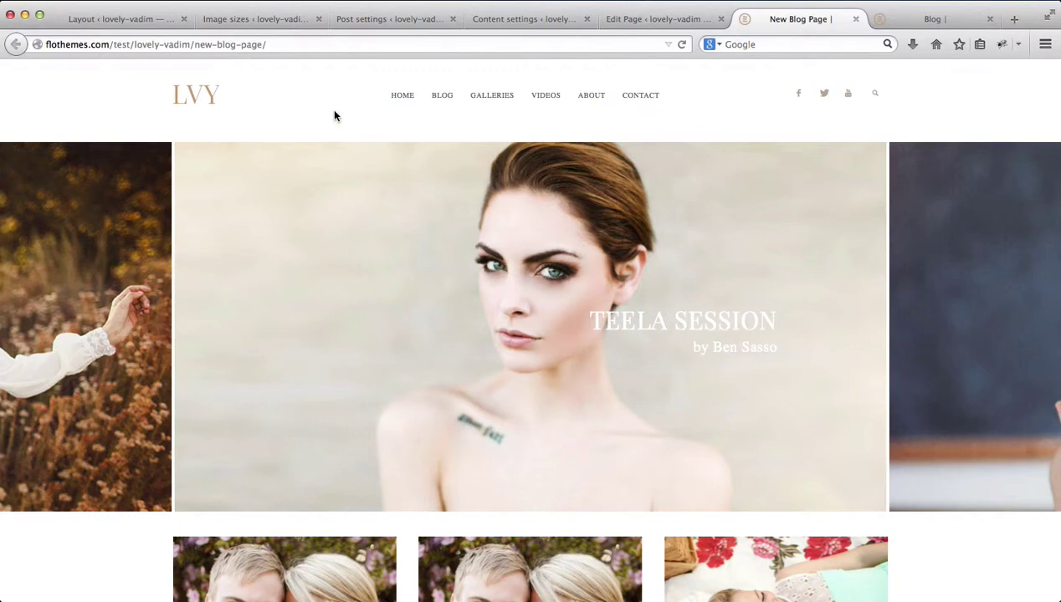
mouse_move(438, 107)
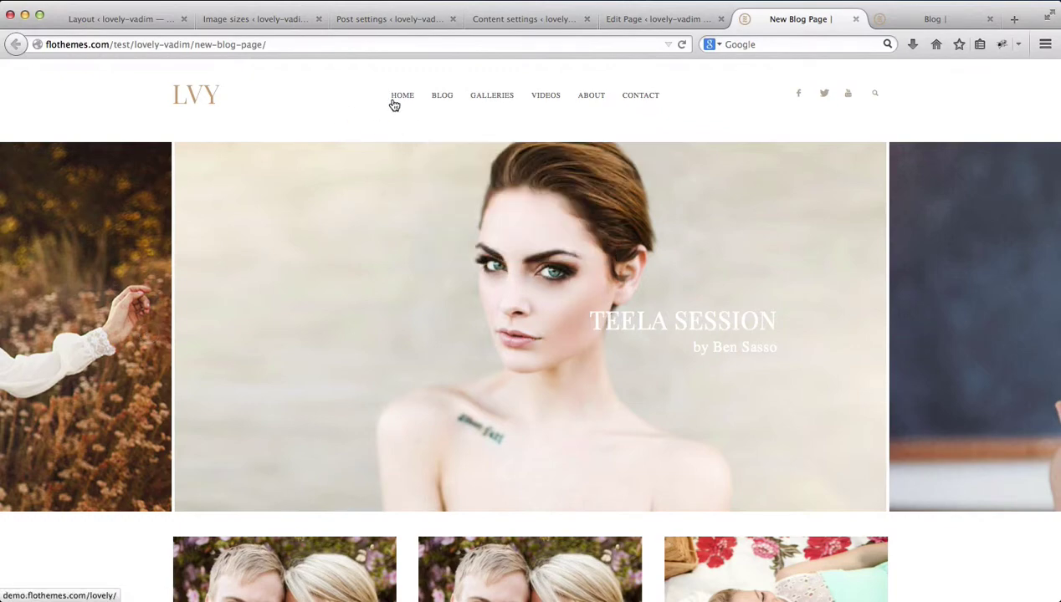
mouse_move(534, 107)
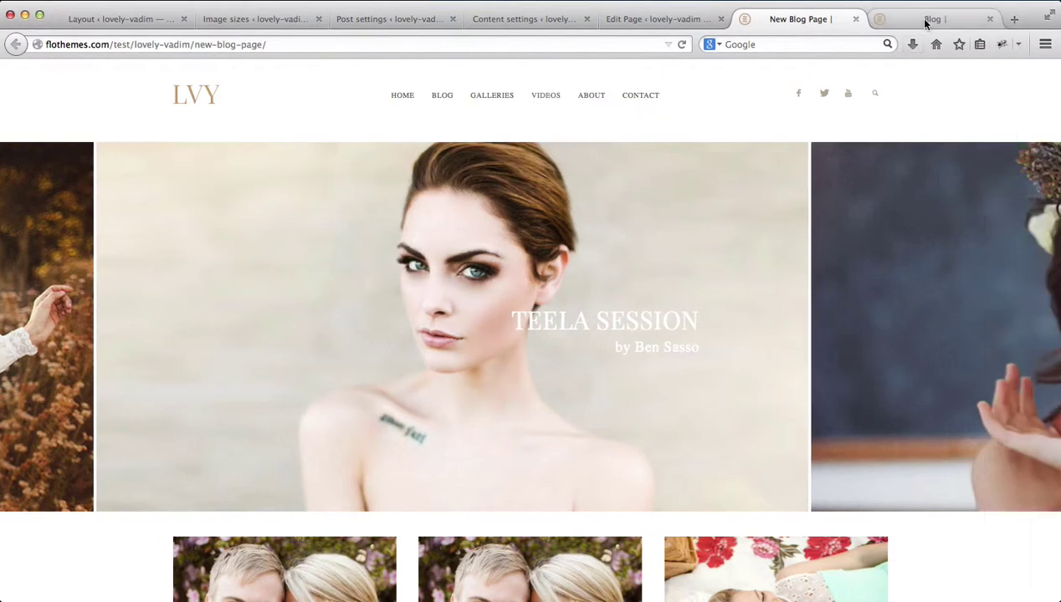
click(926, 21)
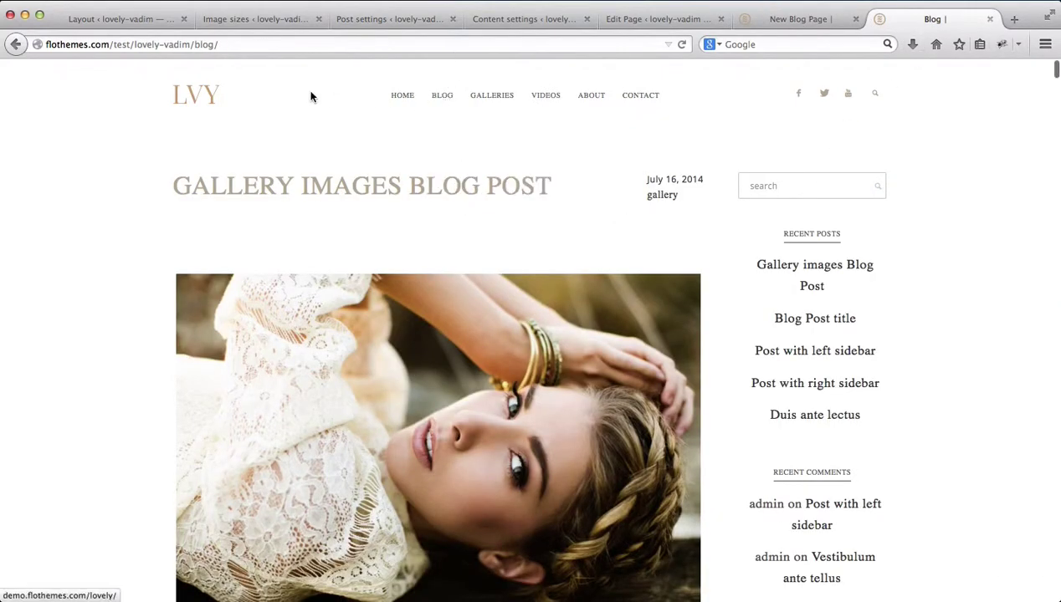
click(401, 98)
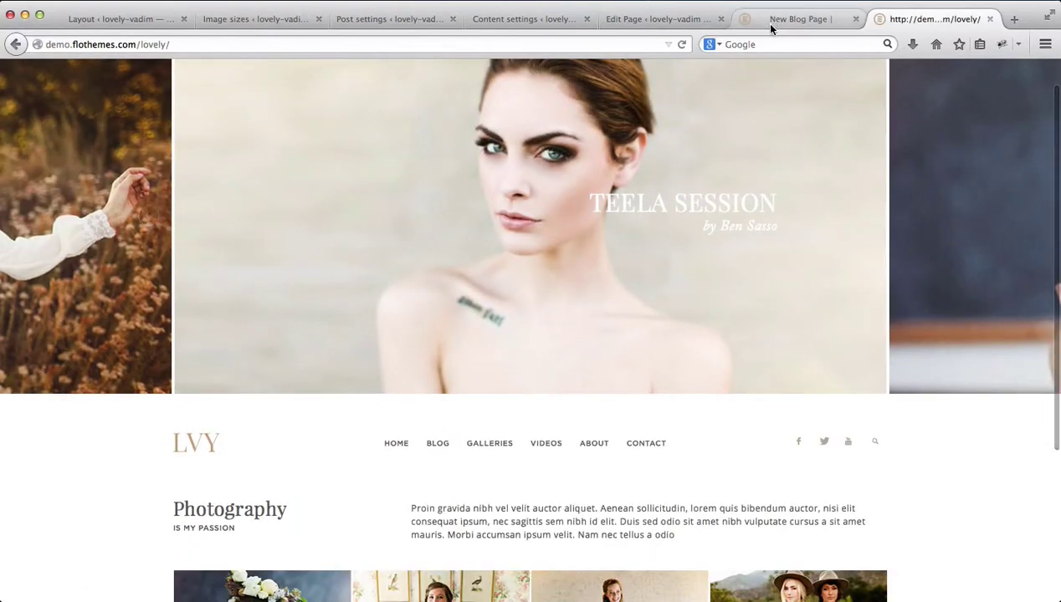
click(770, 26)
scroll(703, 217, down, 3)
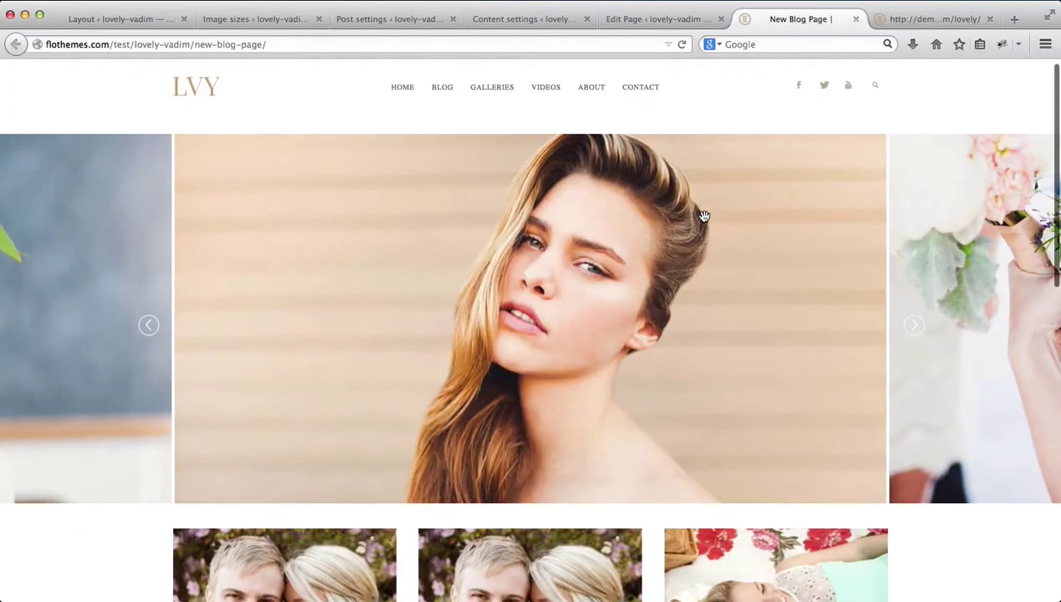
scroll(425, 265, down, 3)
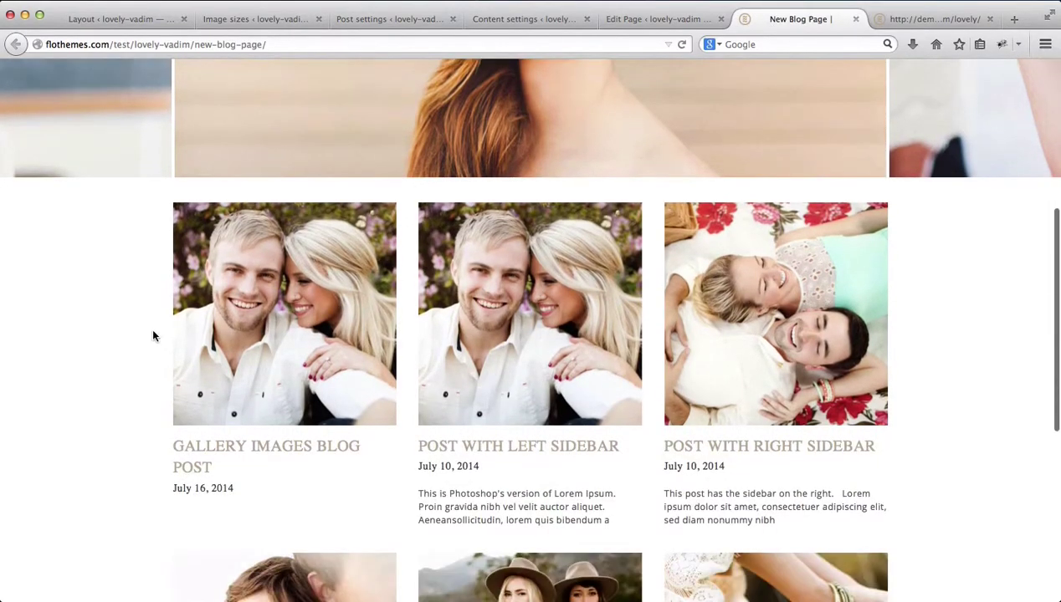
scroll(516, 335, down, 3)
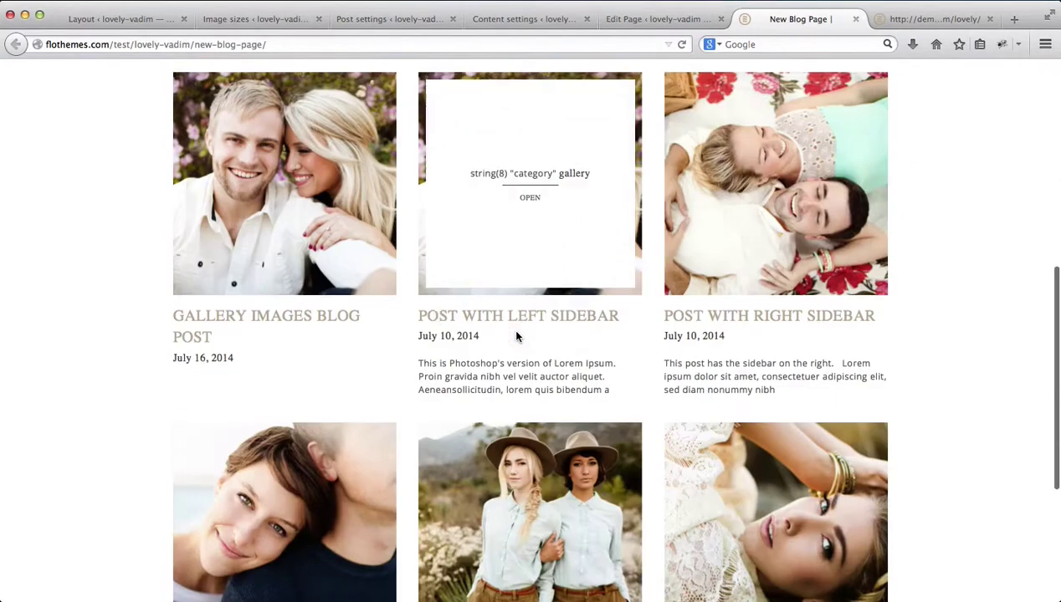
scroll(691, 316, down, 3)
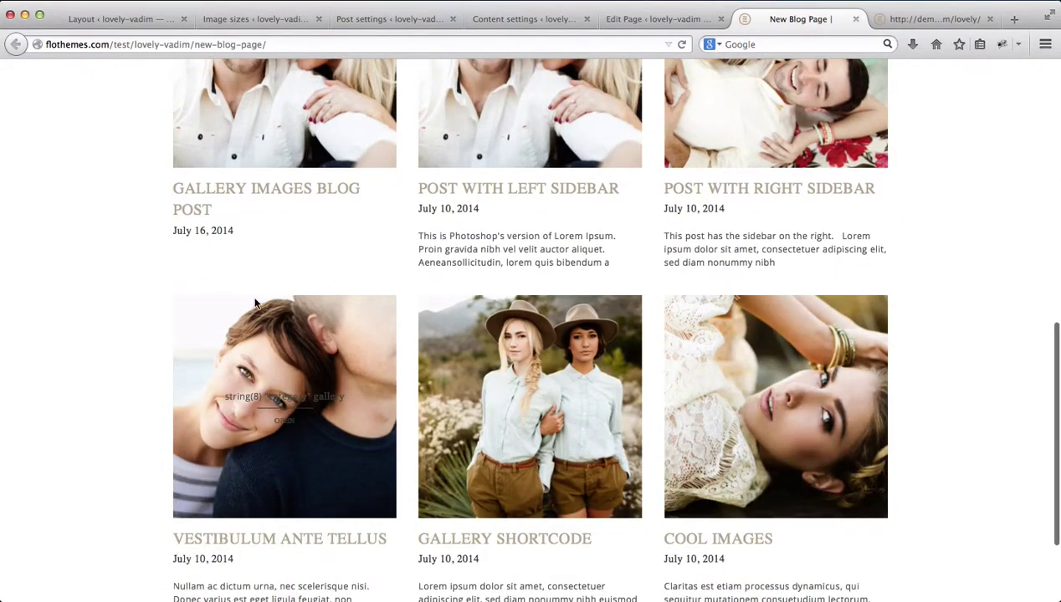
scroll(251, 294, down, 3)
scroll(419, 284, up, 5)
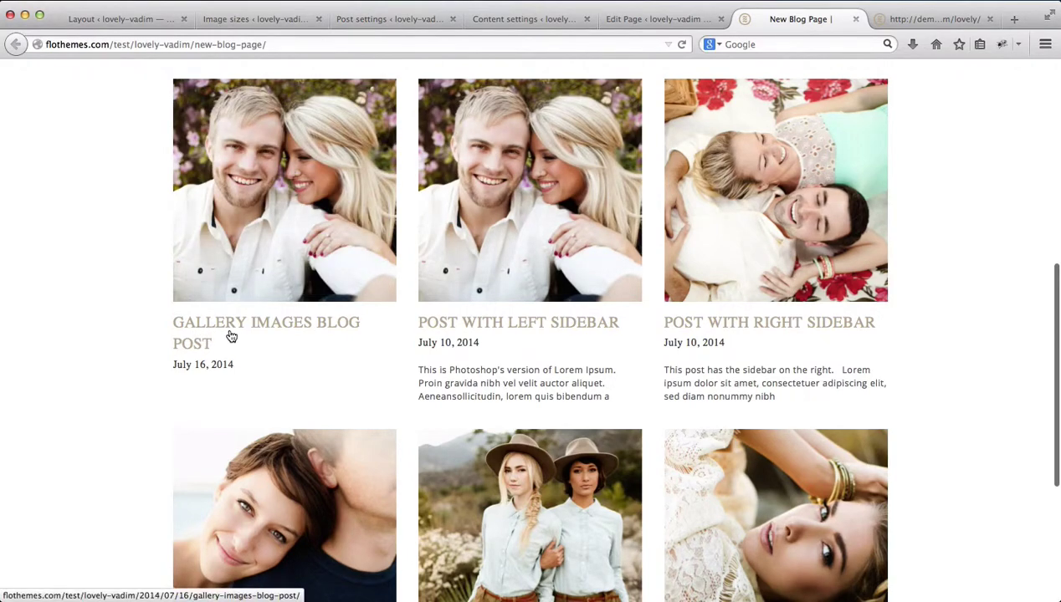
scroll(536, 286, down, 3)
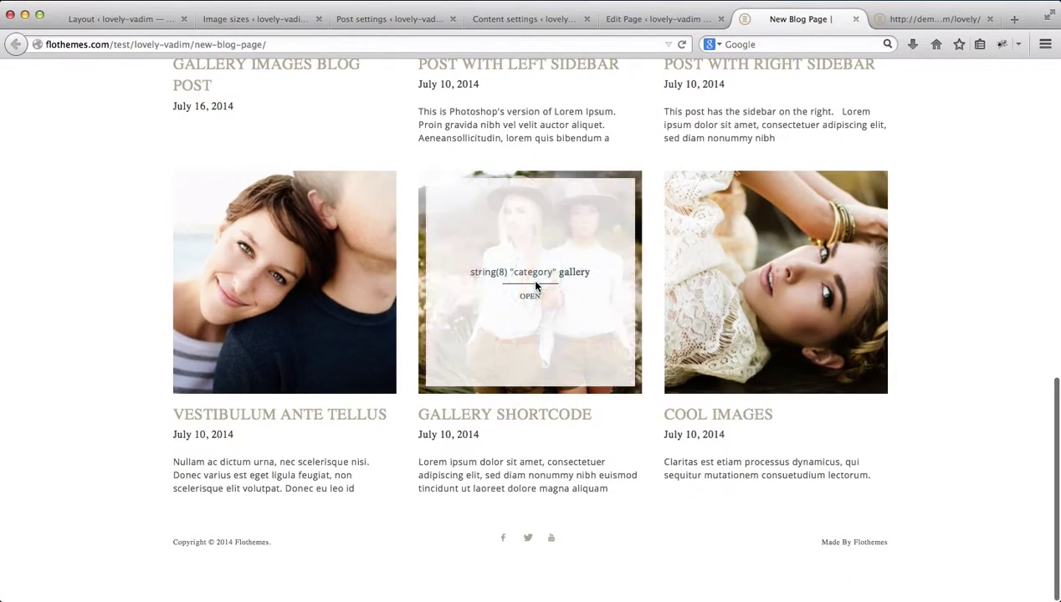
scroll(536, 286, up, 10)
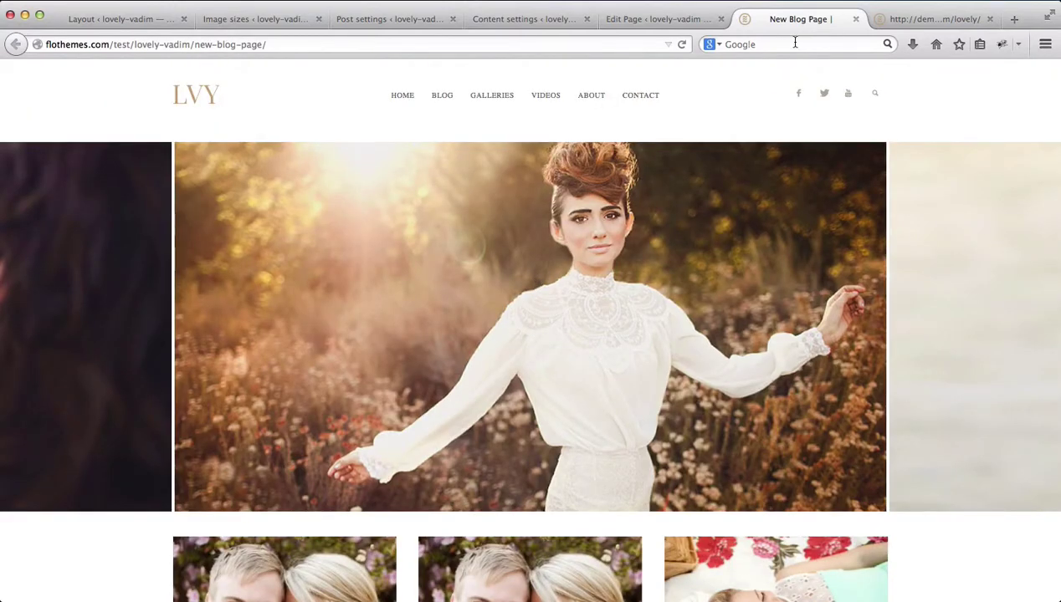
click(679, 21)
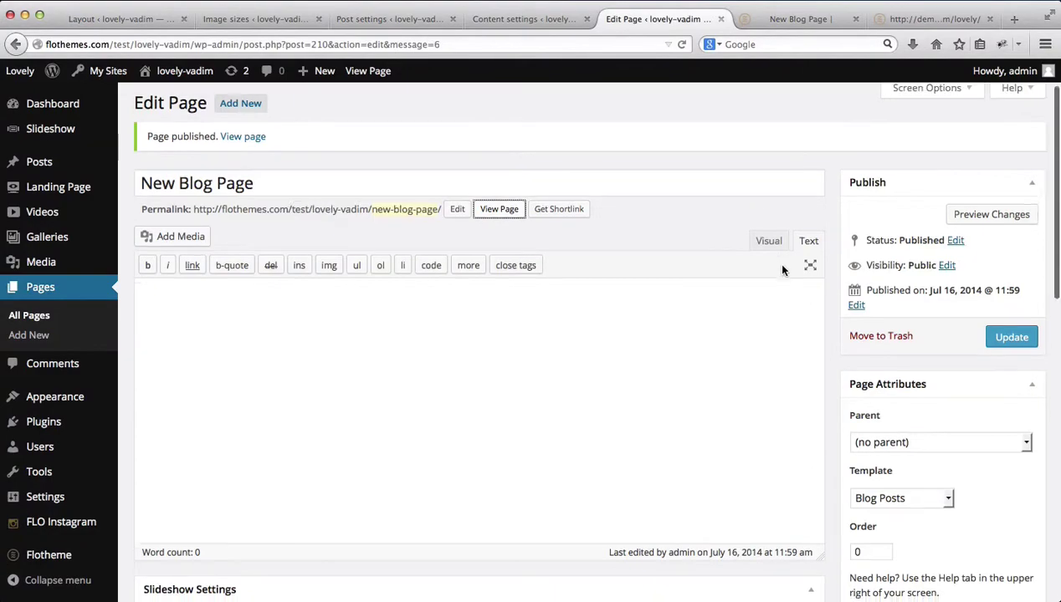
scroll(777, 266, down, 5)
scroll(891, 333, down, 3)
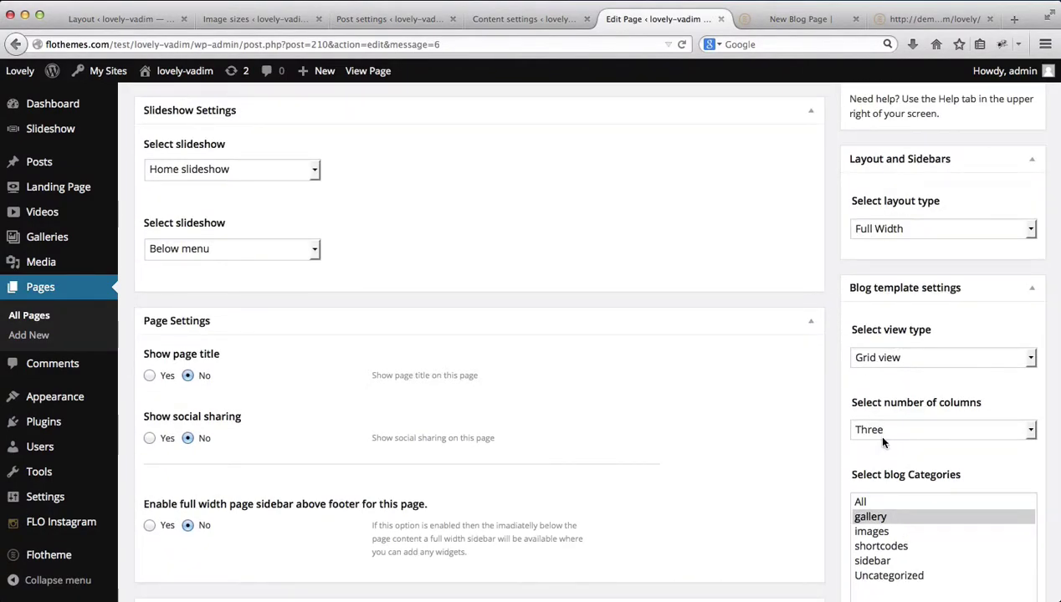
scroll(882, 442, up, 8)
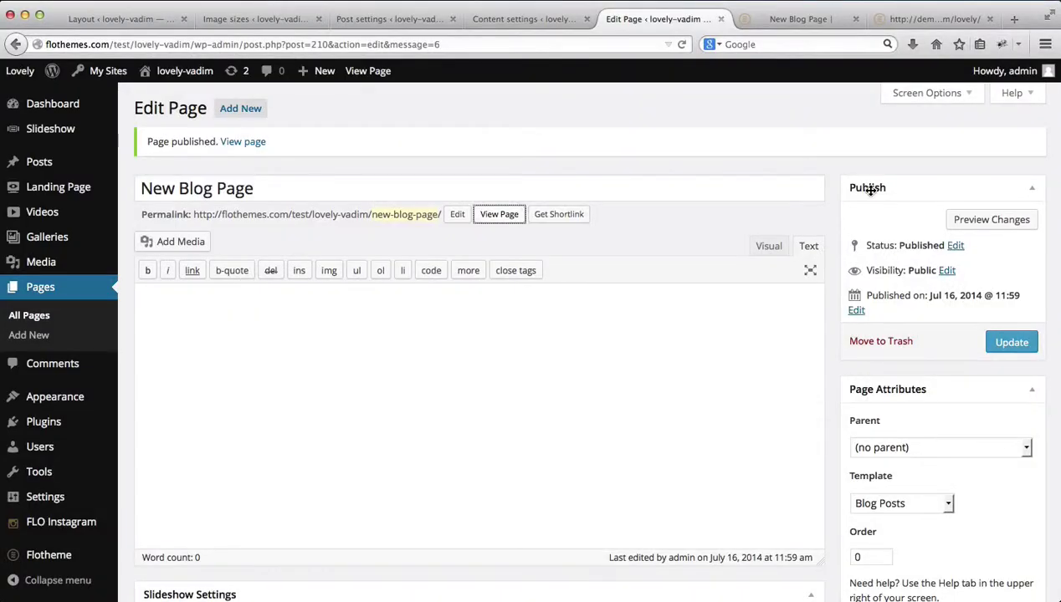
scroll(870, 189, down, 2)
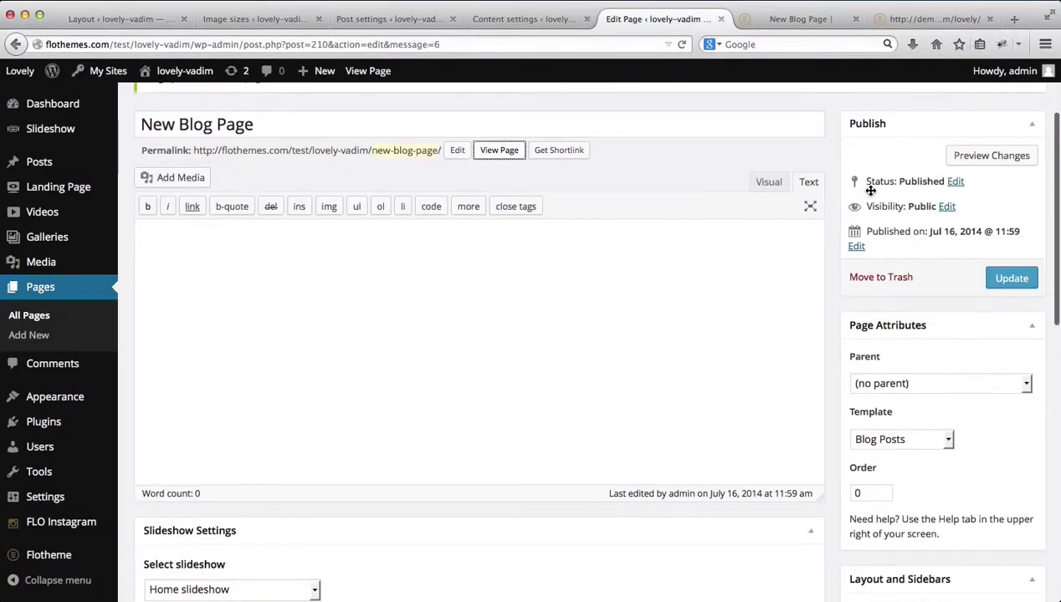
scroll(870, 189, up, 2)
scroll(811, 258, down, 2)
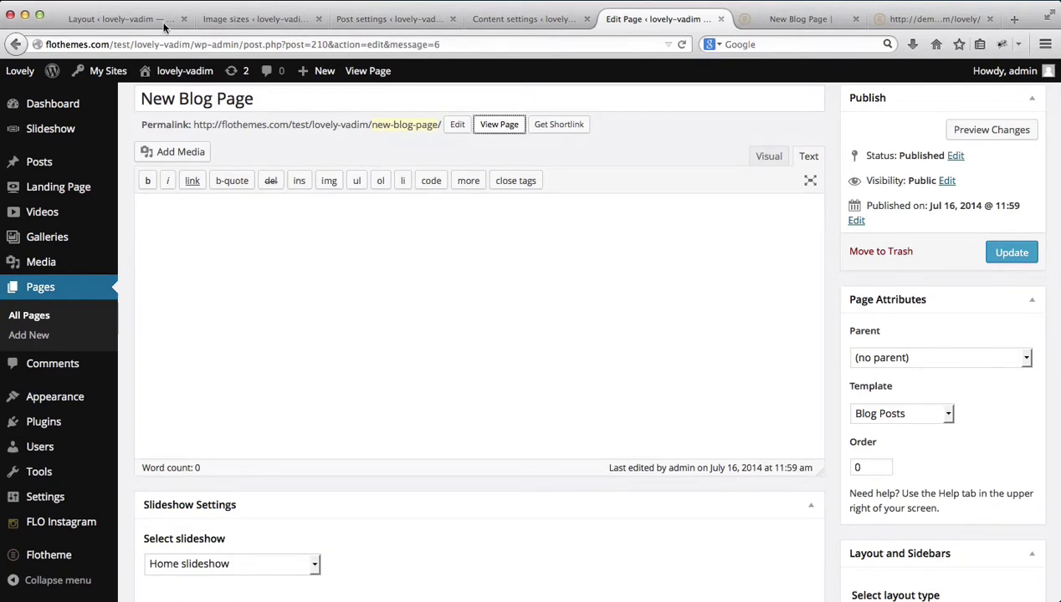
Bring up and reload the Flotheme Layout settings page, scrolling through its options.
click(123, 14)
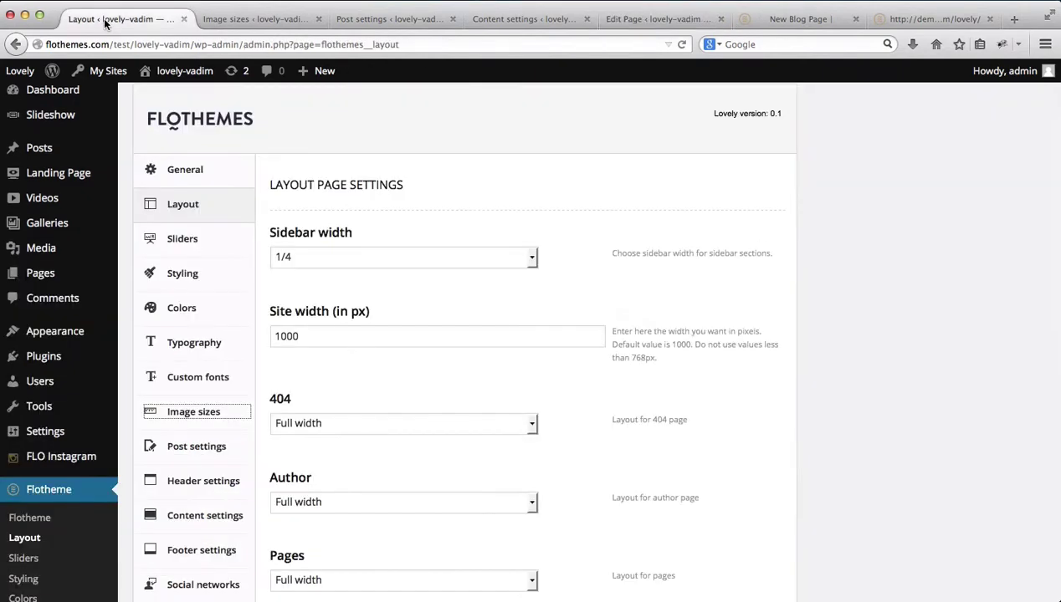
mouse_move(102, 169)
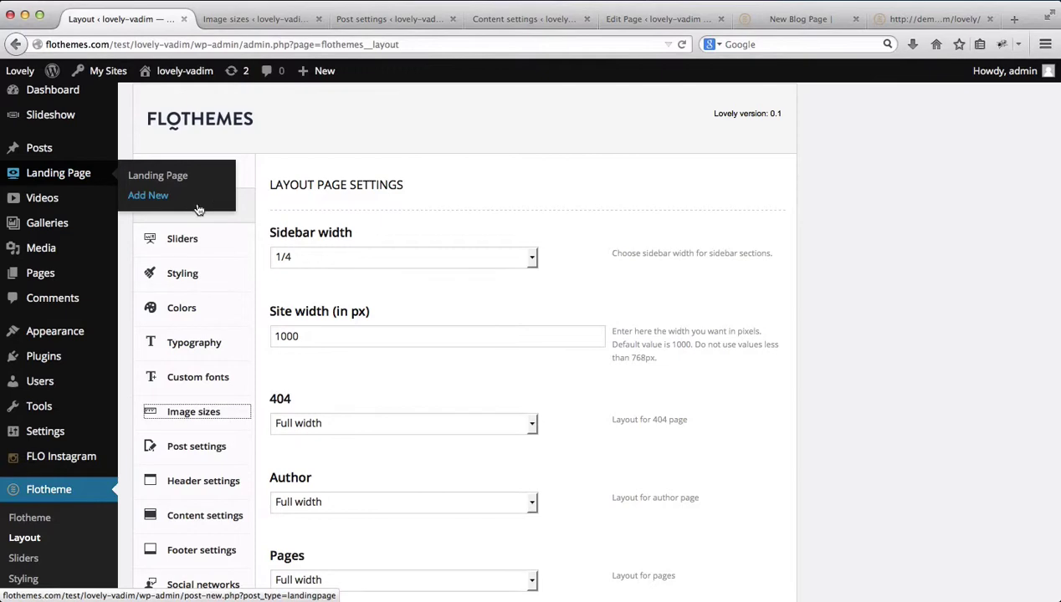
scroll(159, 277, down, 3)
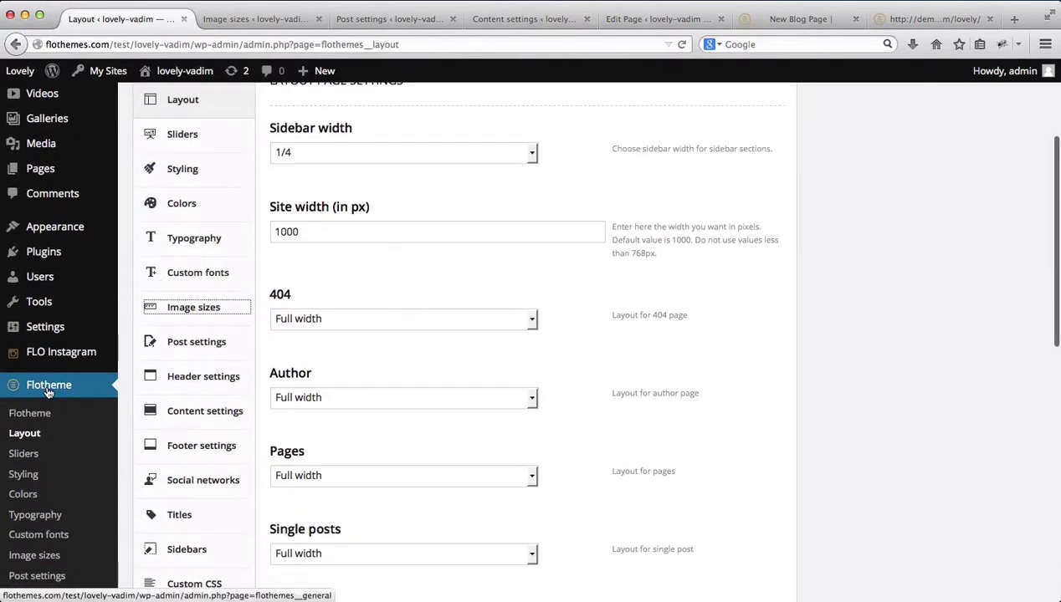
scroll(50, 419, down, 1)
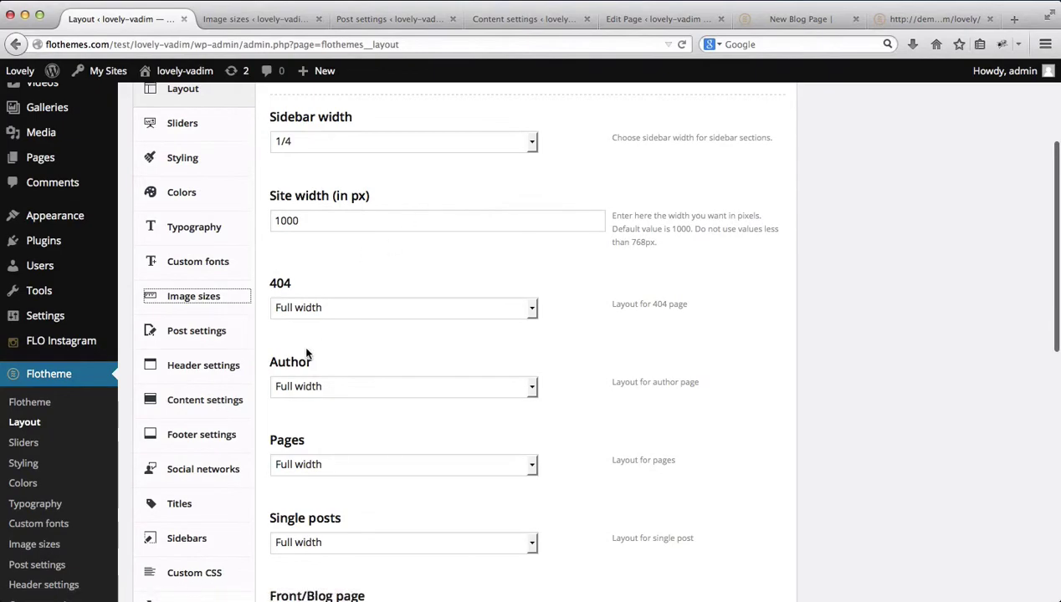
scroll(305, 356, down, 10)
scroll(307, 354, up, 12)
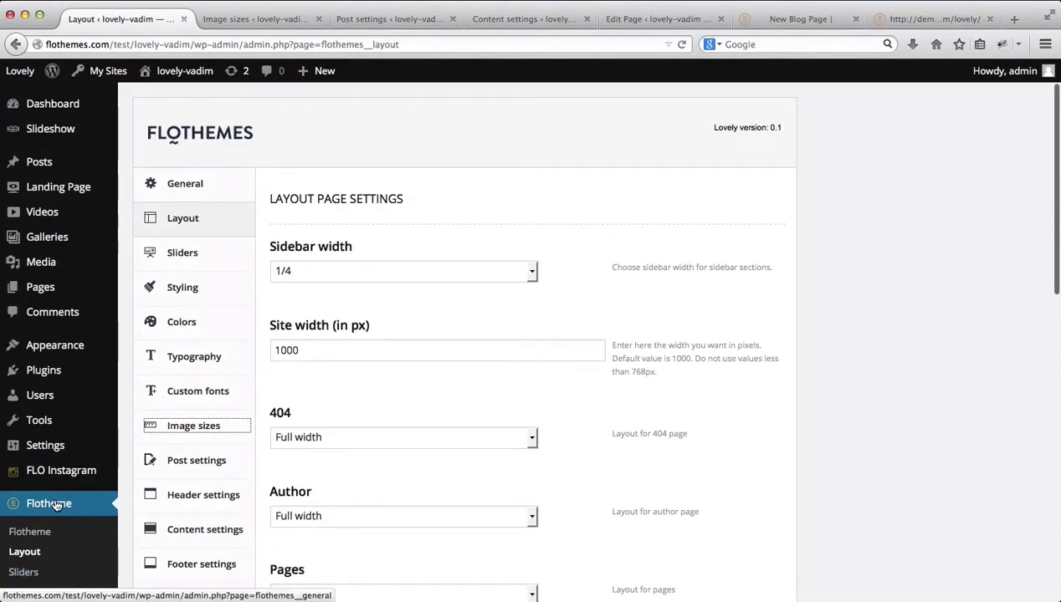
click(25, 554)
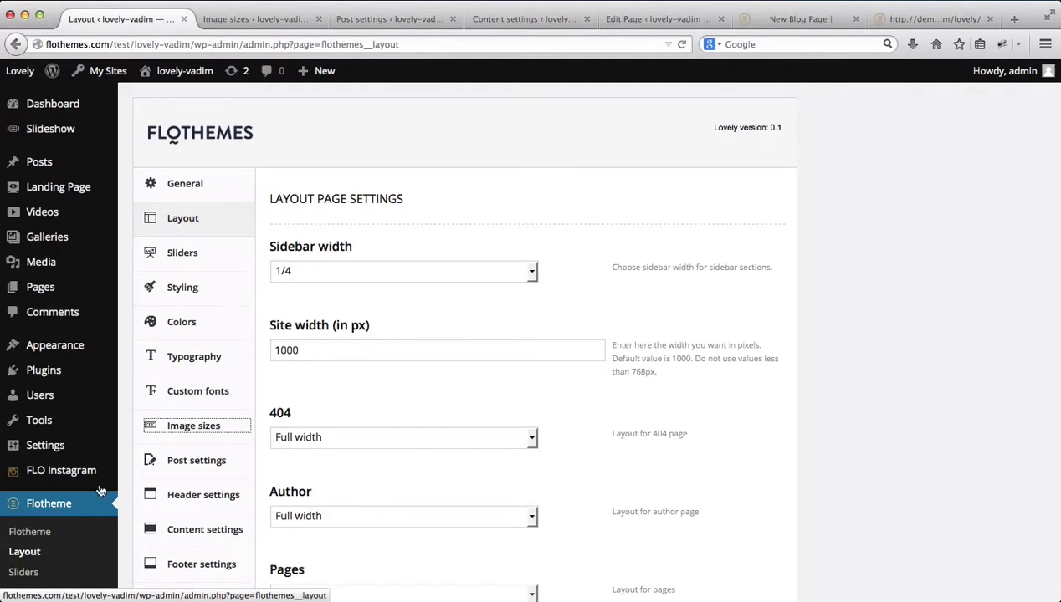
scroll(385, 197, down, 9)
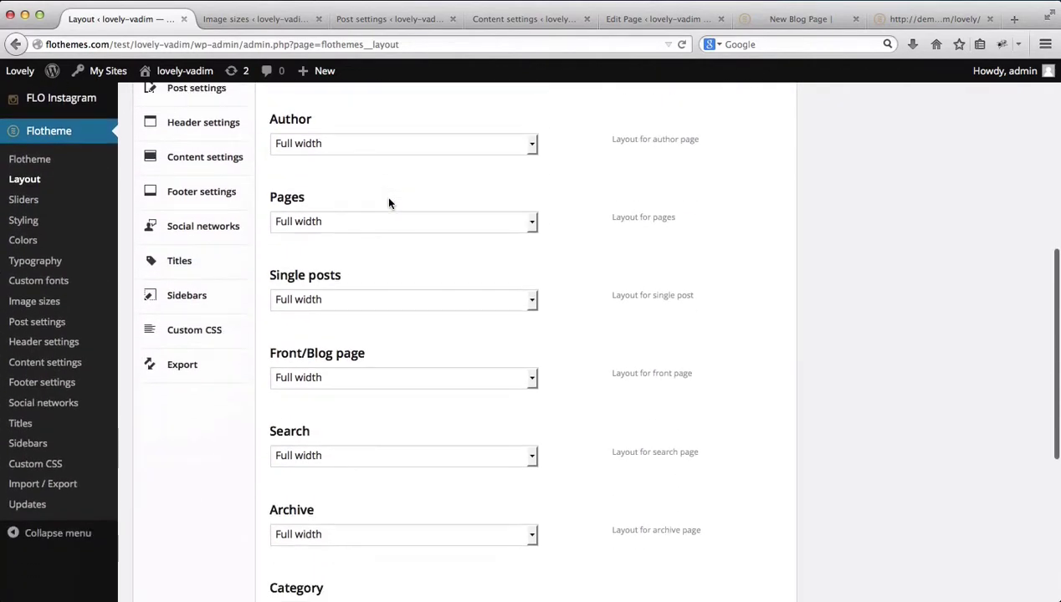
scroll(388, 202, down, 4)
scroll(388, 203, up, 5)
scroll(388, 203, up, 8)
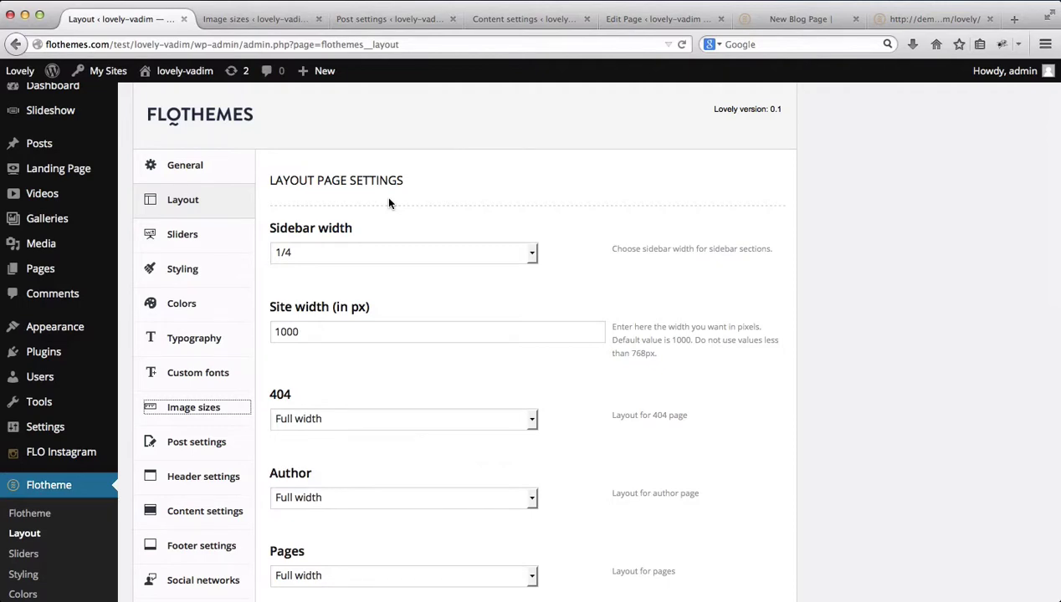
Keep sidebar width at 1/4 and the Front/Blog page layout at Full width.
click(322, 259)
click(322, 259)
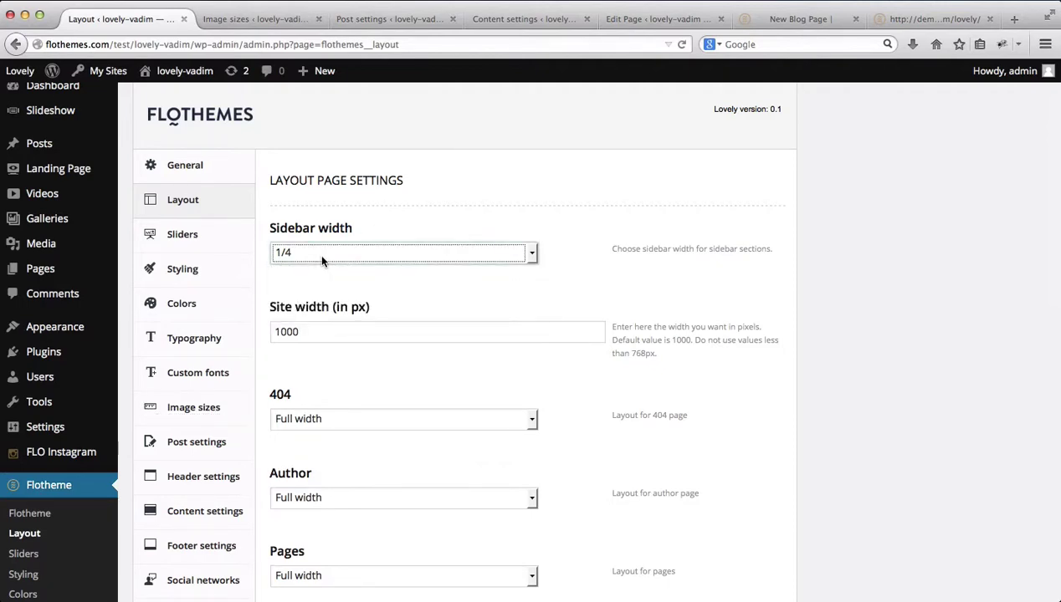
scroll(322, 261, down, 4)
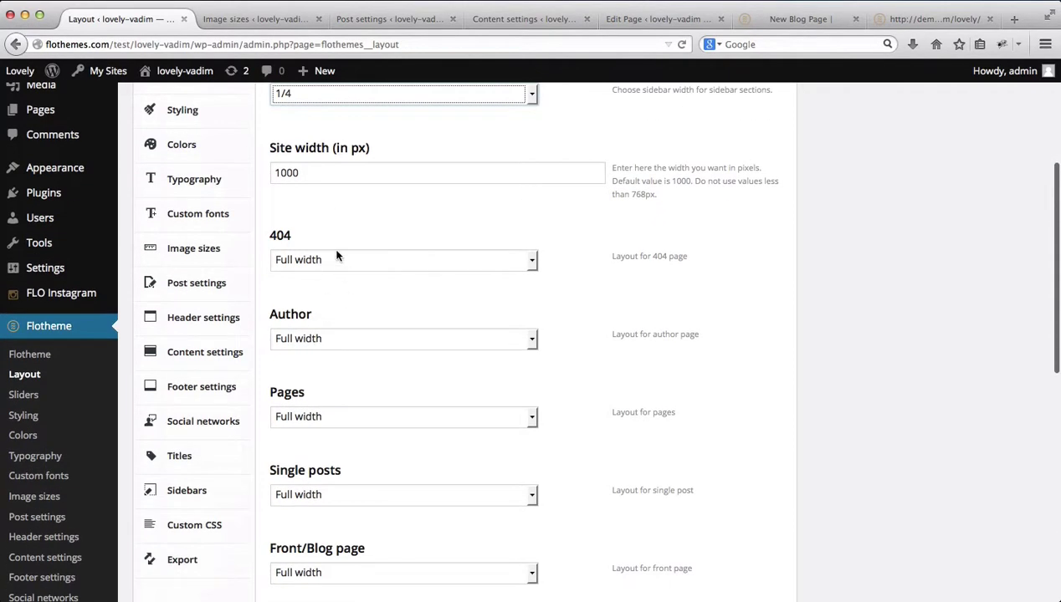
scroll(315, 346, down, 9)
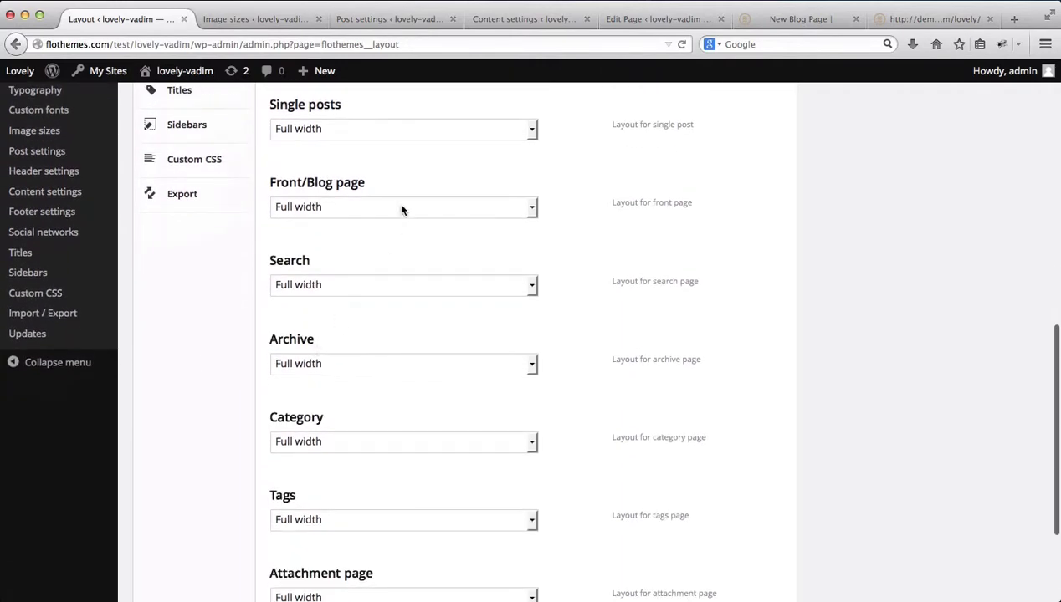
scroll(368, 209, up, 2)
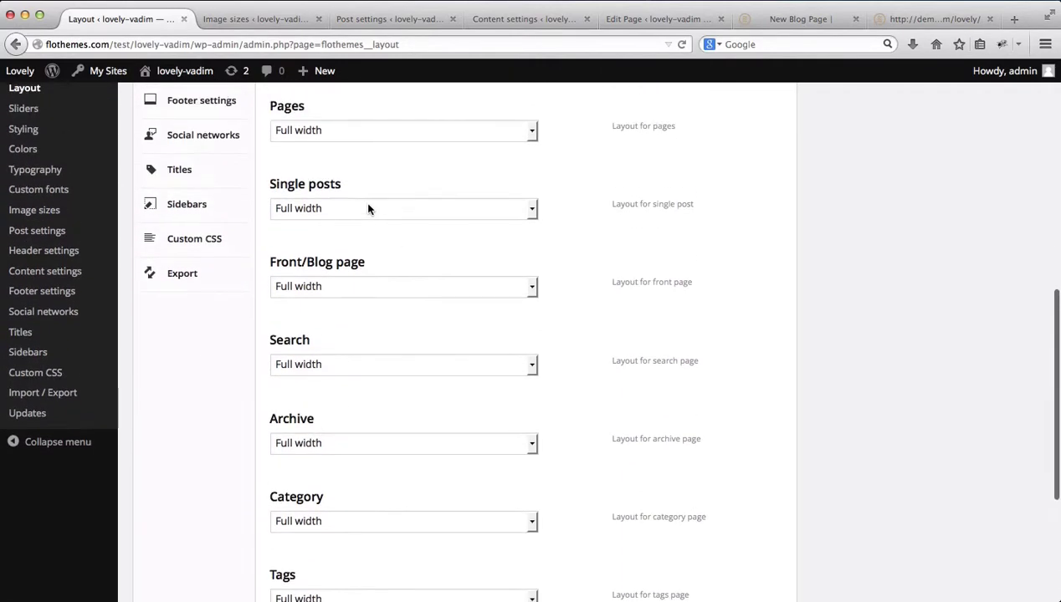
click(332, 286)
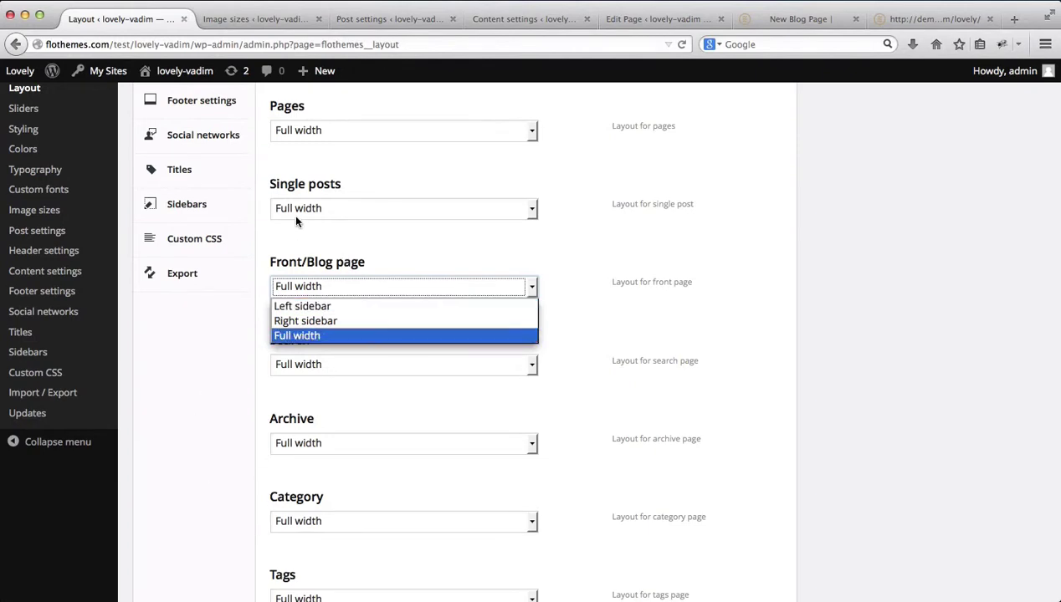
click(204, 375)
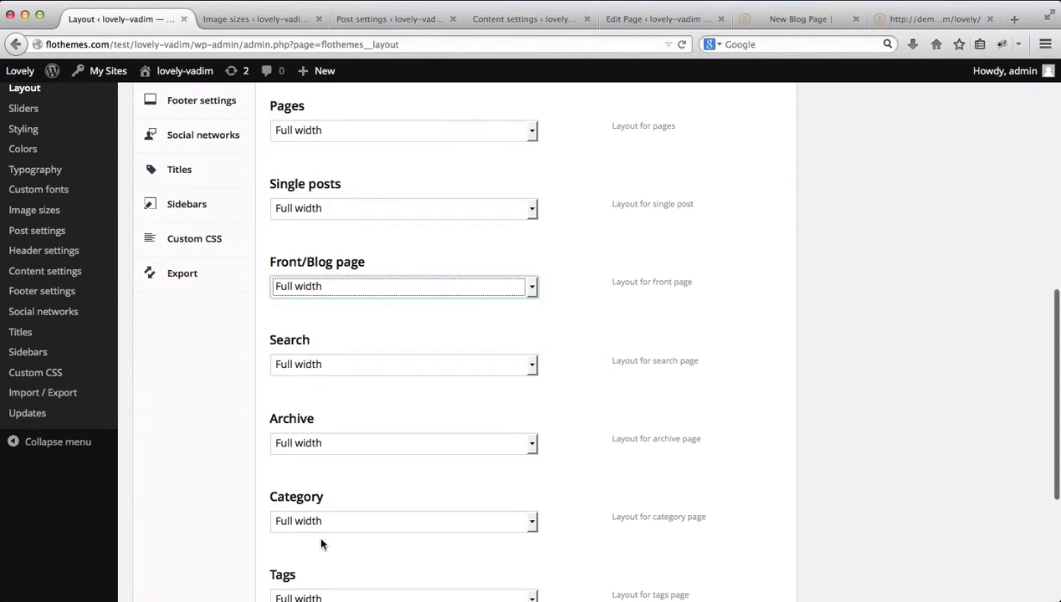
scroll(321, 542, up, 5)
scroll(312, 350, up, 3)
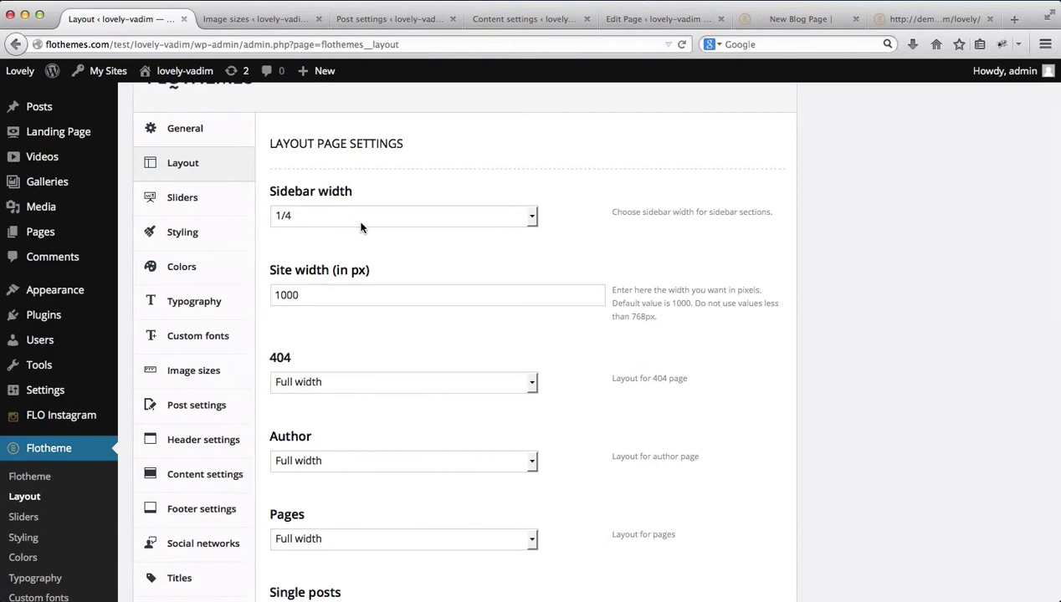
scroll(360, 224, down, 1)
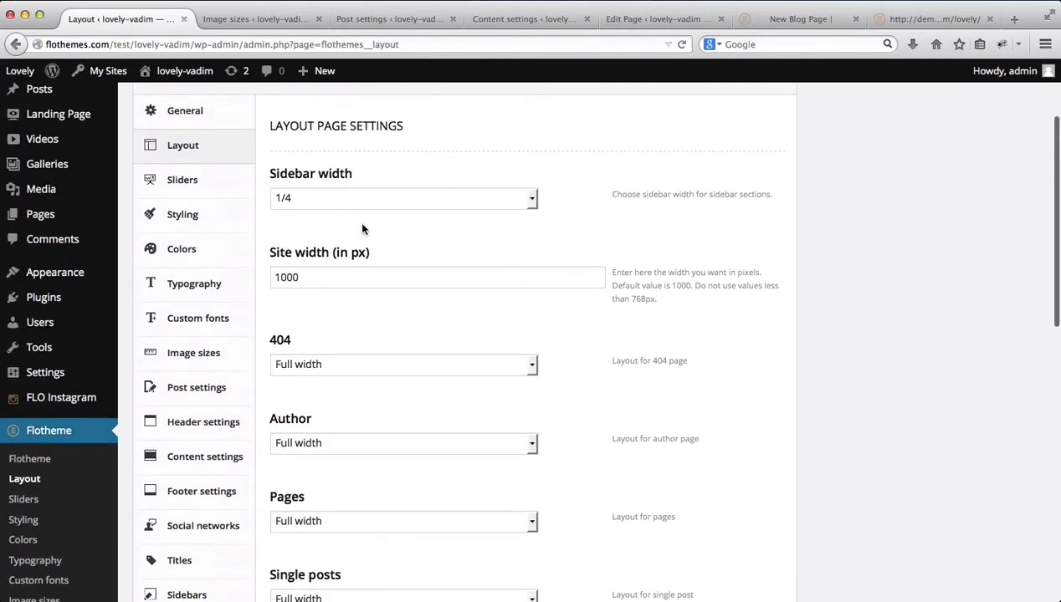
click(244, 23)
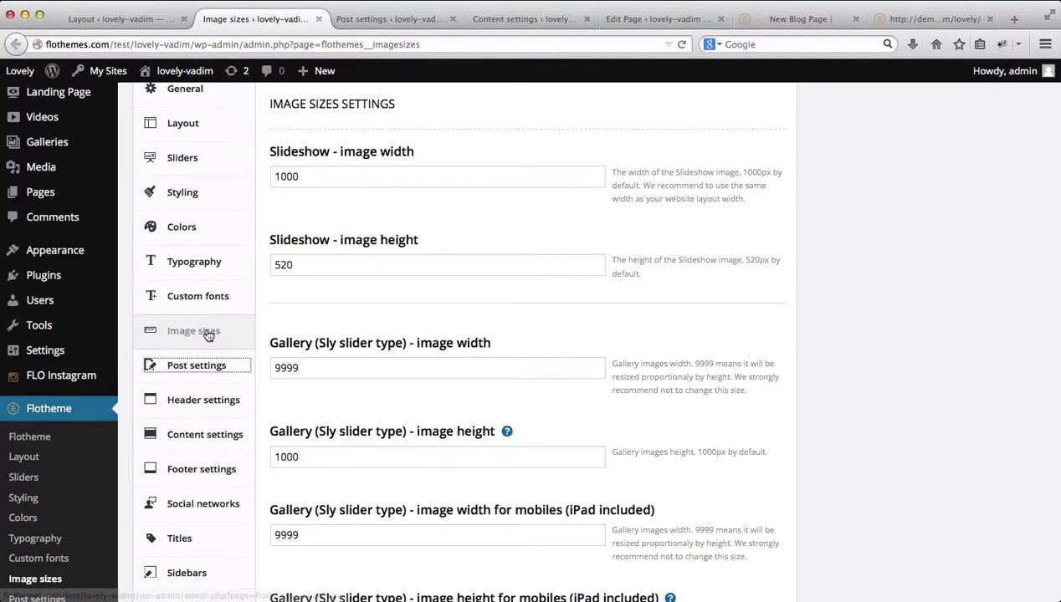
scroll(384, 267, up, 2)
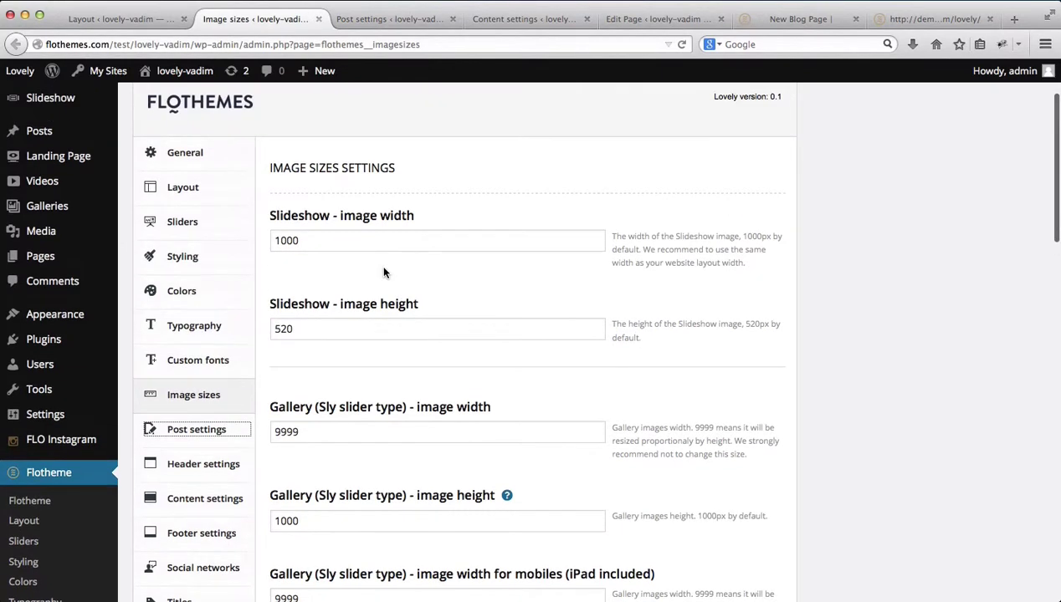
scroll(384, 272, down, 1)
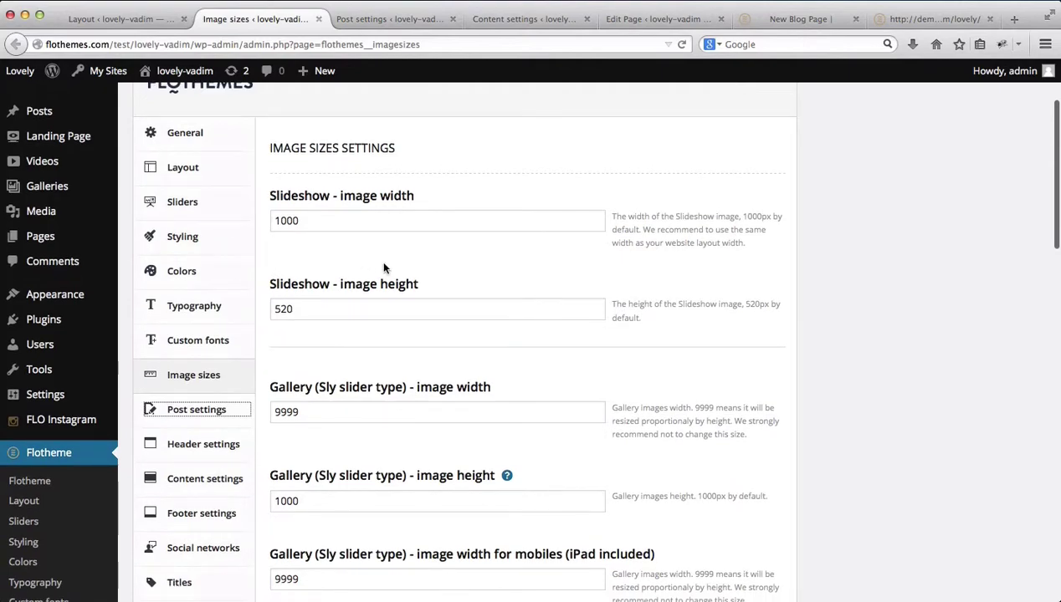
scroll(384, 270, down, 5)
scroll(384, 264, down, 4)
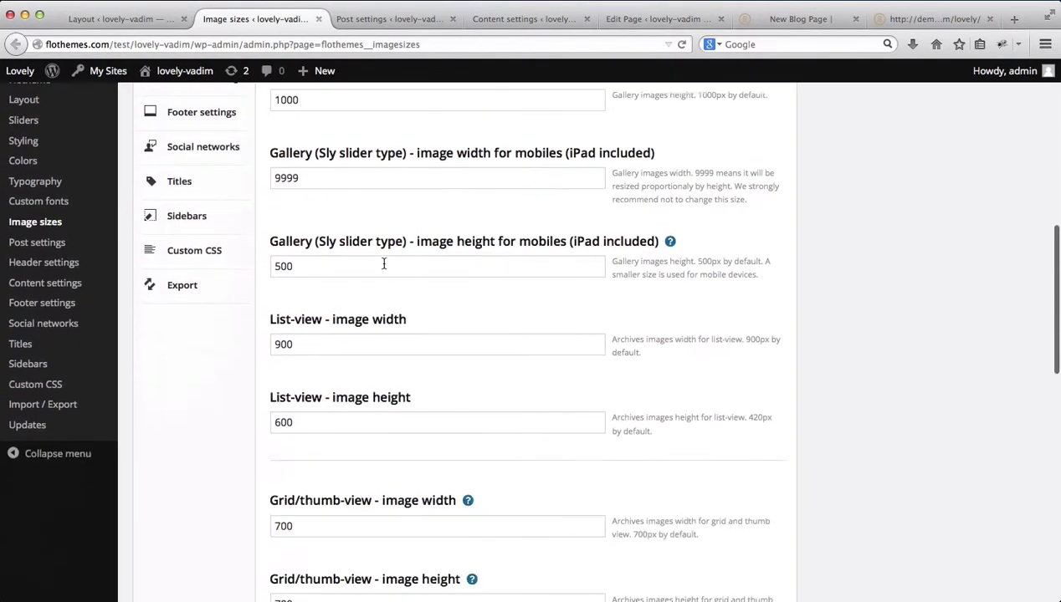
scroll(326, 322, down, 1)
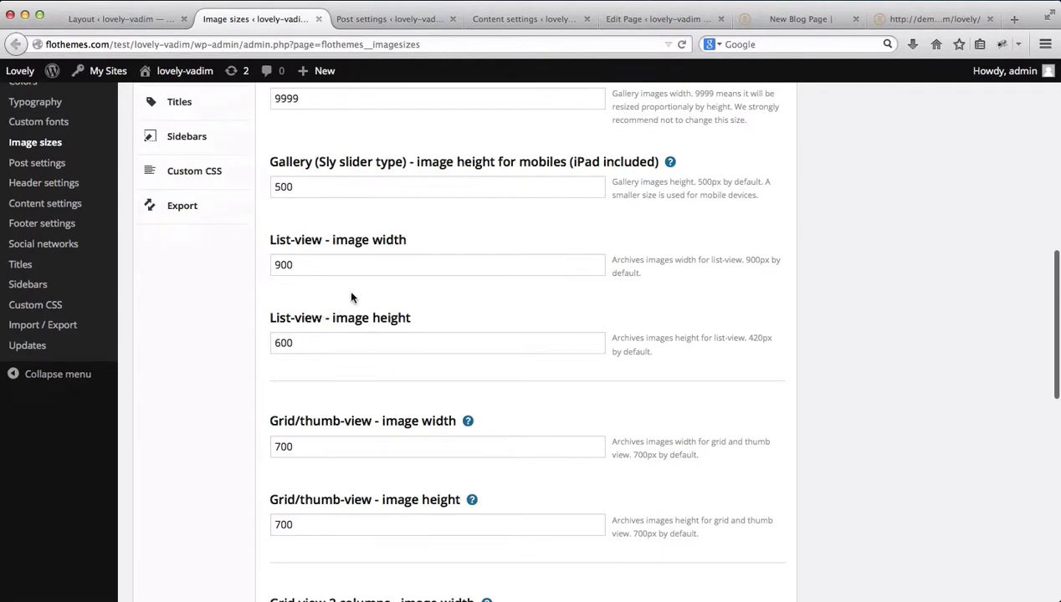
scroll(333, 272, down, 1)
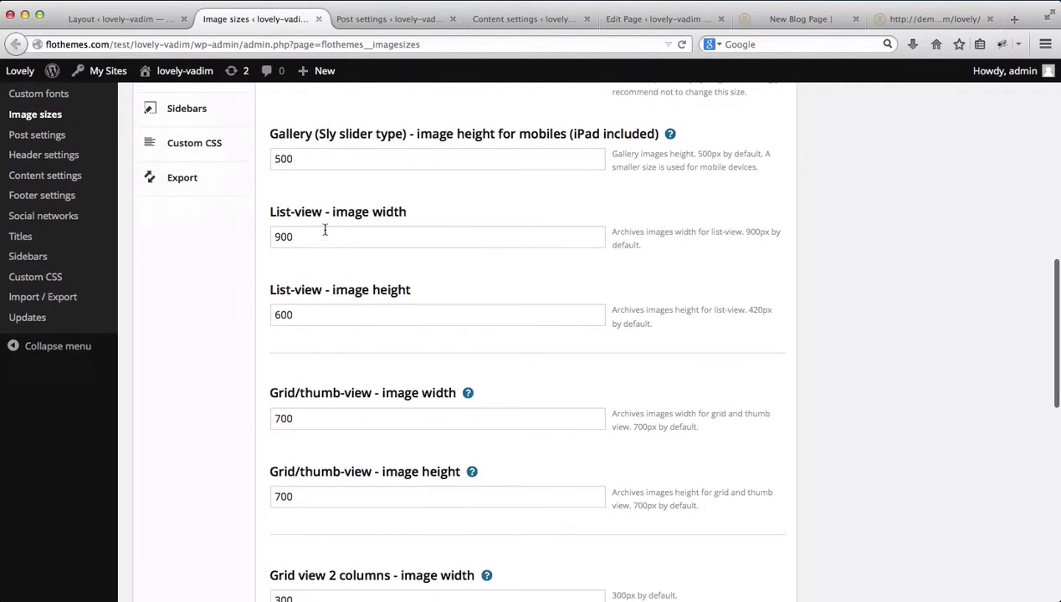
double_click(323, 240)
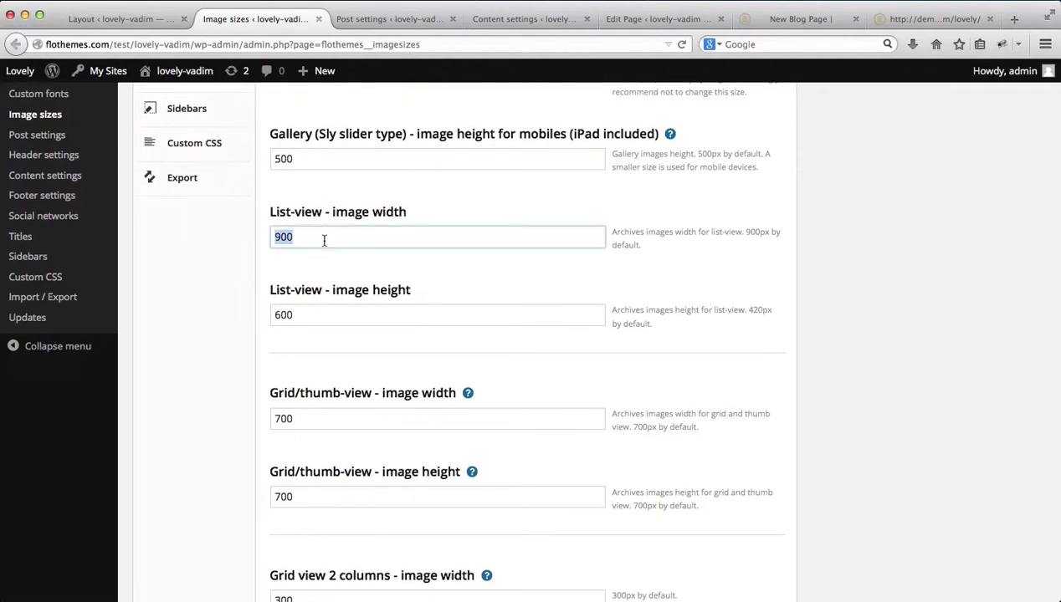
double_click(758, 234)
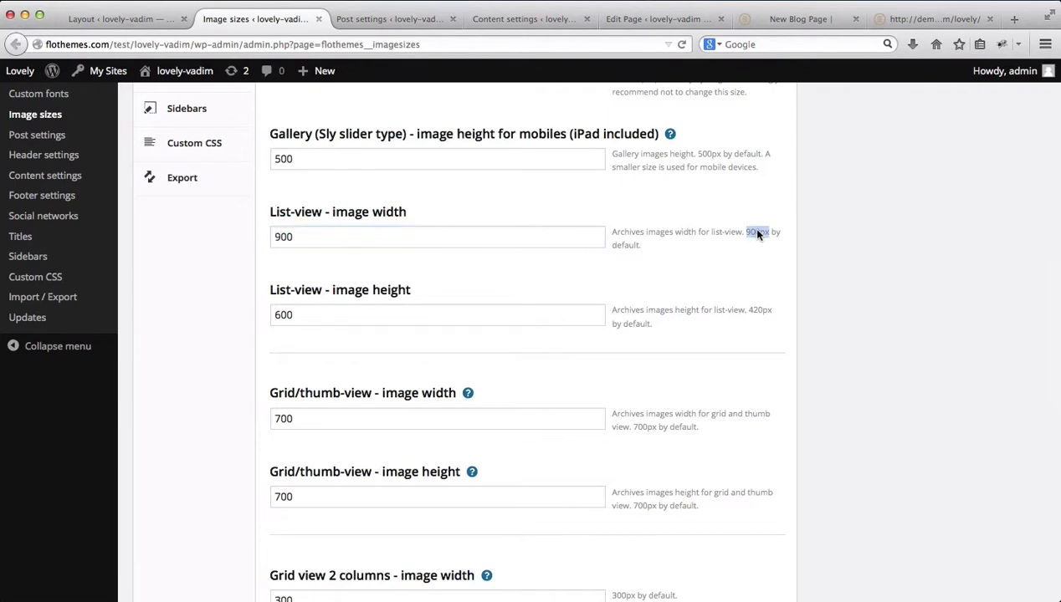
scroll(626, 248, down, 3)
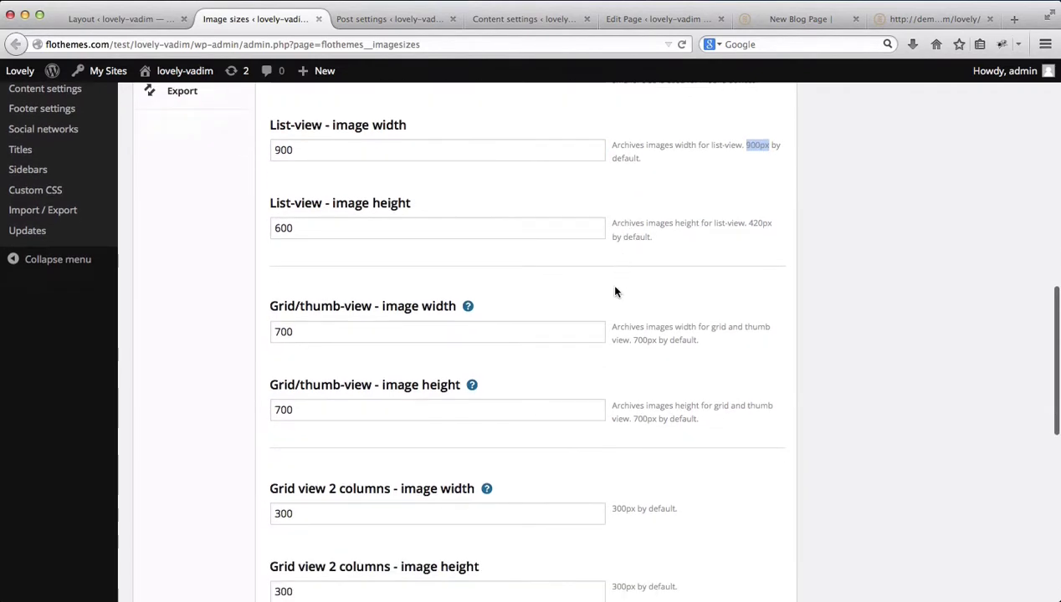
scroll(606, 337, down, 5)
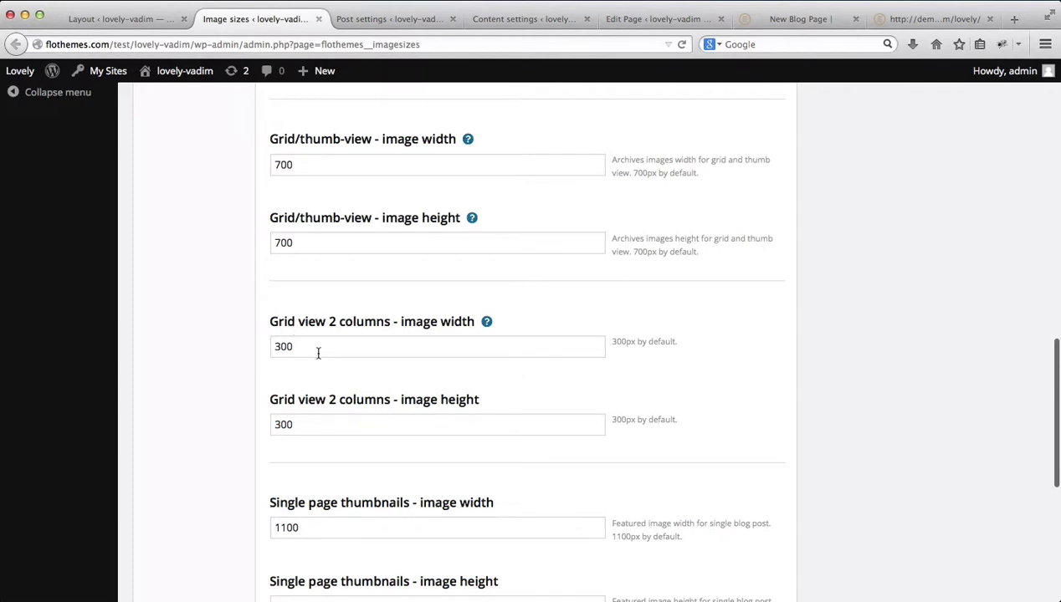
scroll(318, 353, down, 3)
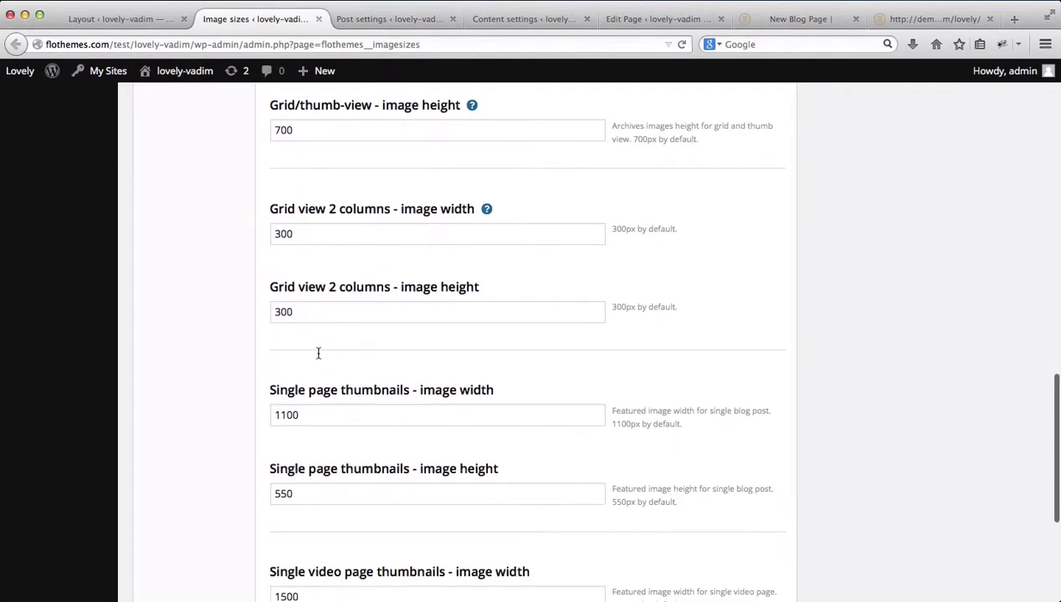
scroll(396, 303, down, 6)
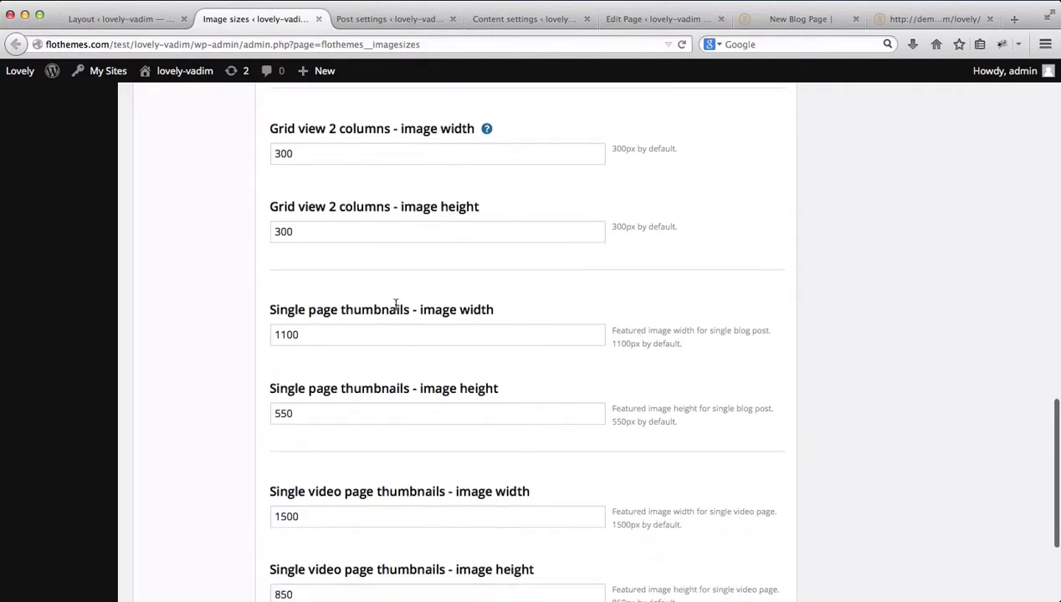
scroll(395, 309, up, 15)
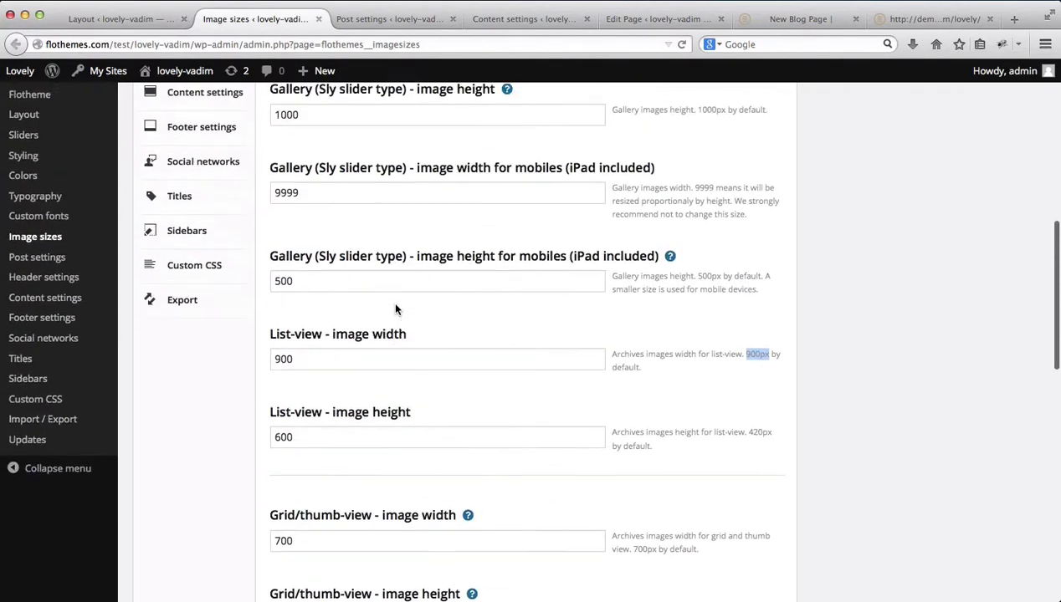
scroll(391, 300, up, 8)
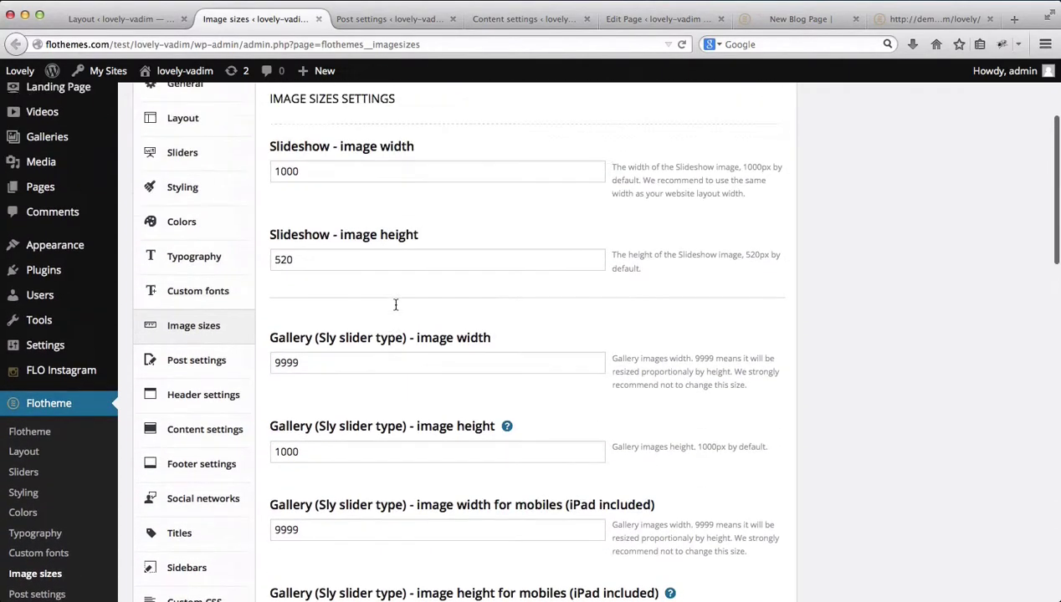
In Flothemes Post settings, keep Similar posts criteria at Same category.
click(369, 19)
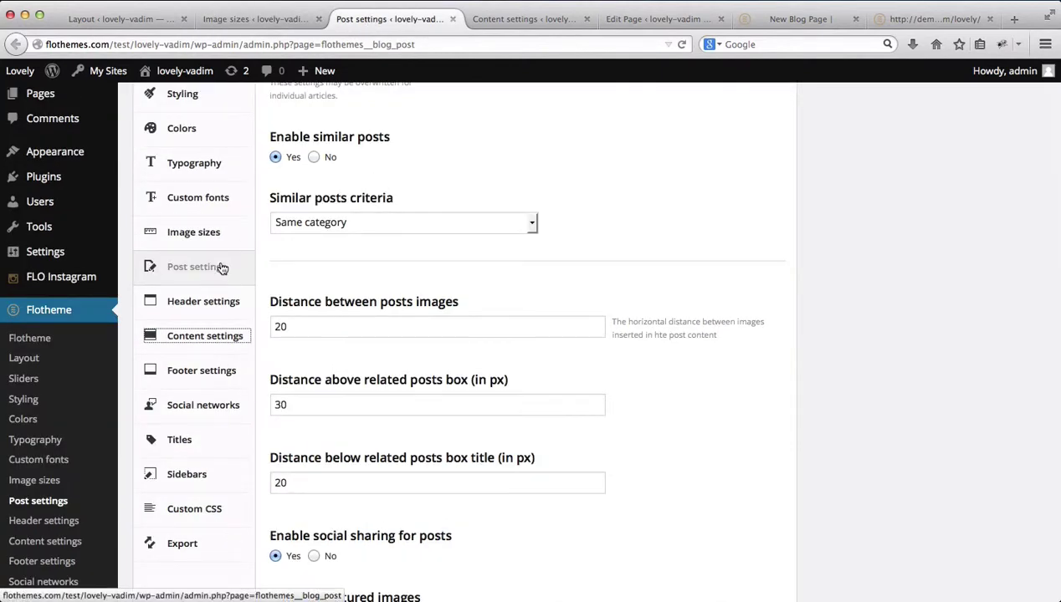
scroll(412, 288, up, 2)
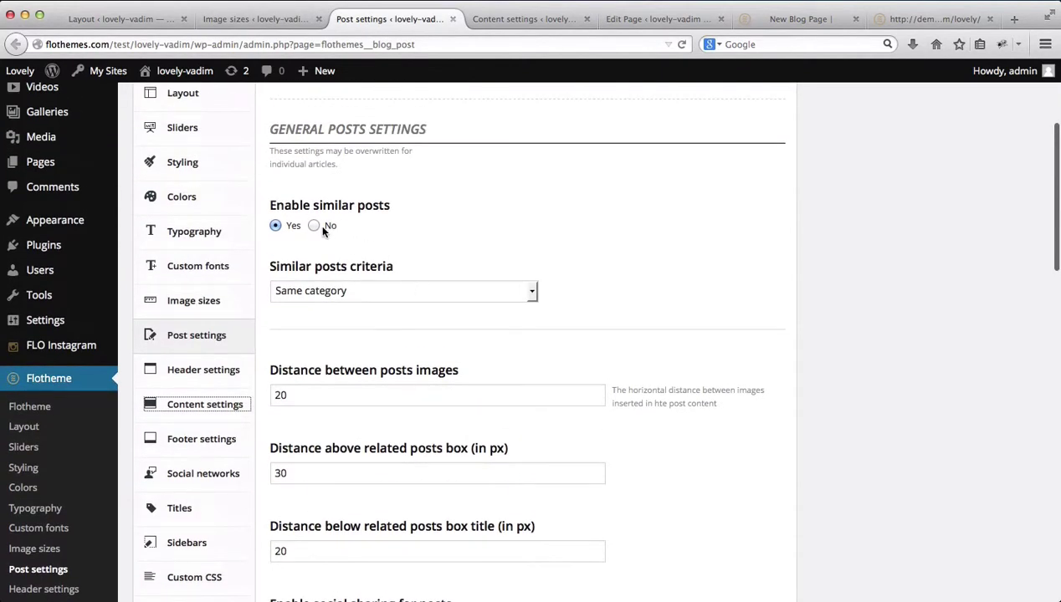
scroll(350, 208, up, 2)
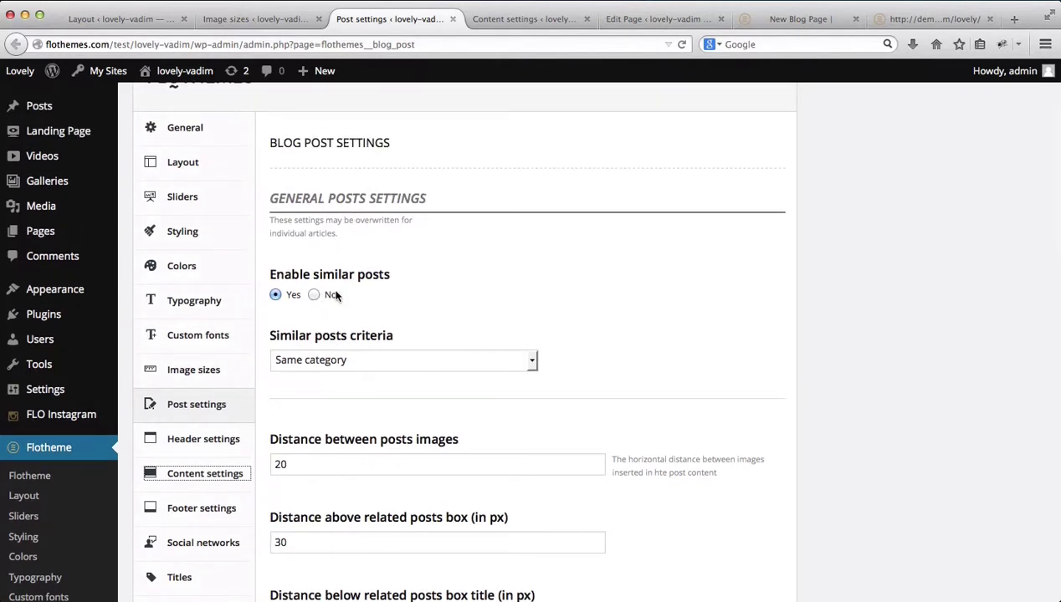
scroll(449, 295, down, 2)
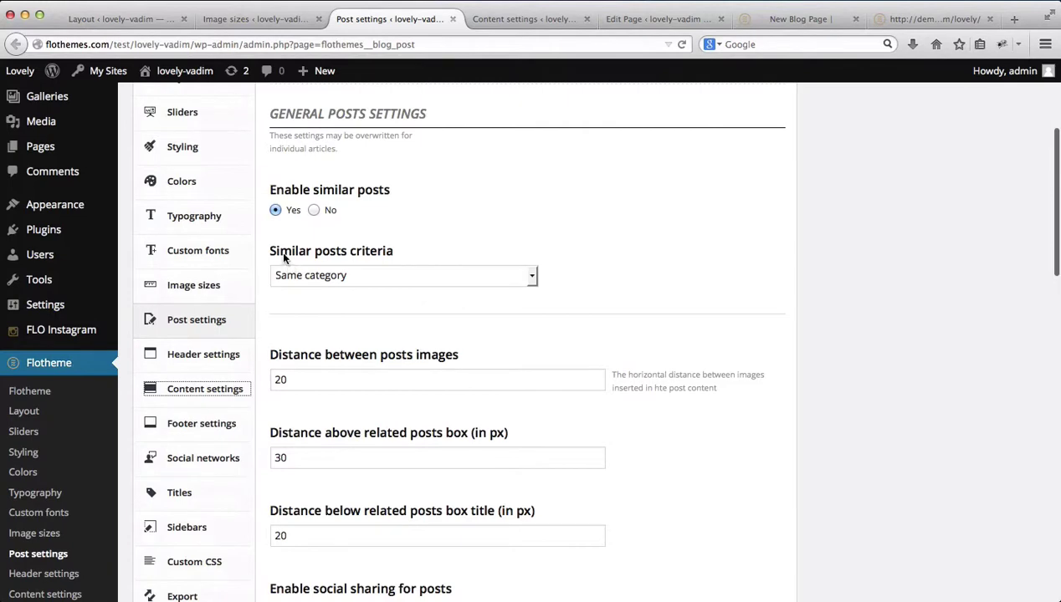
click(366, 277)
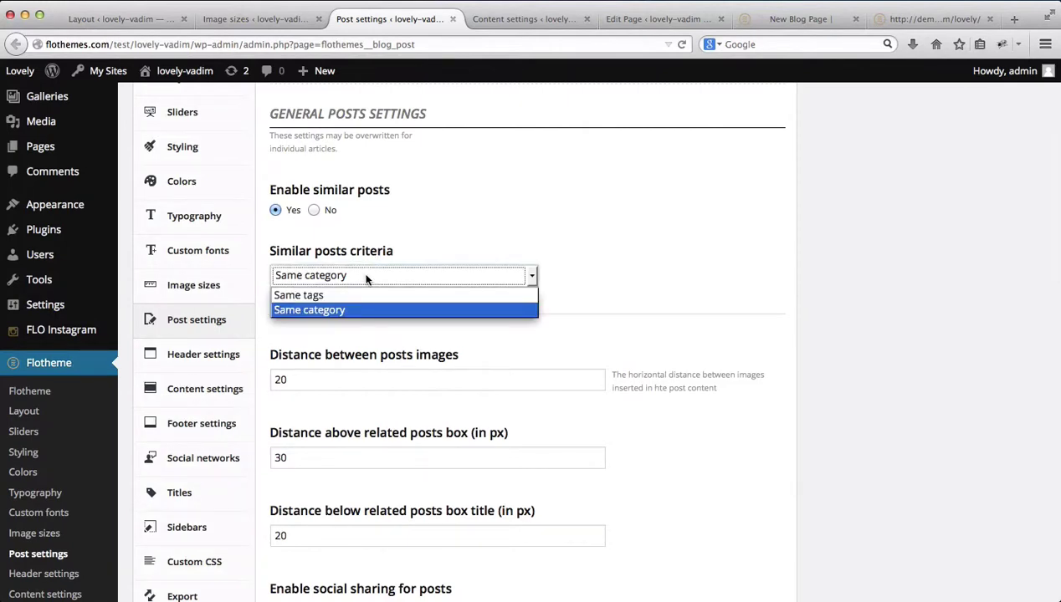
click(306, 328)
Scroll through the remaining post options, then move to the Content settings tab.
scroll(306, 326, down, 3)
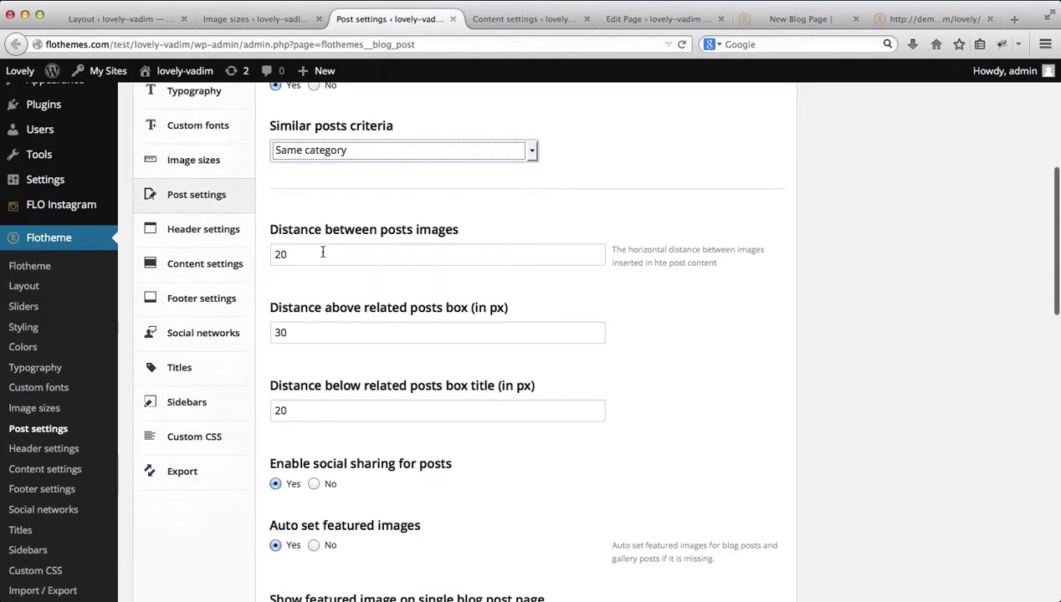
scroll(338, 250, down, 1)
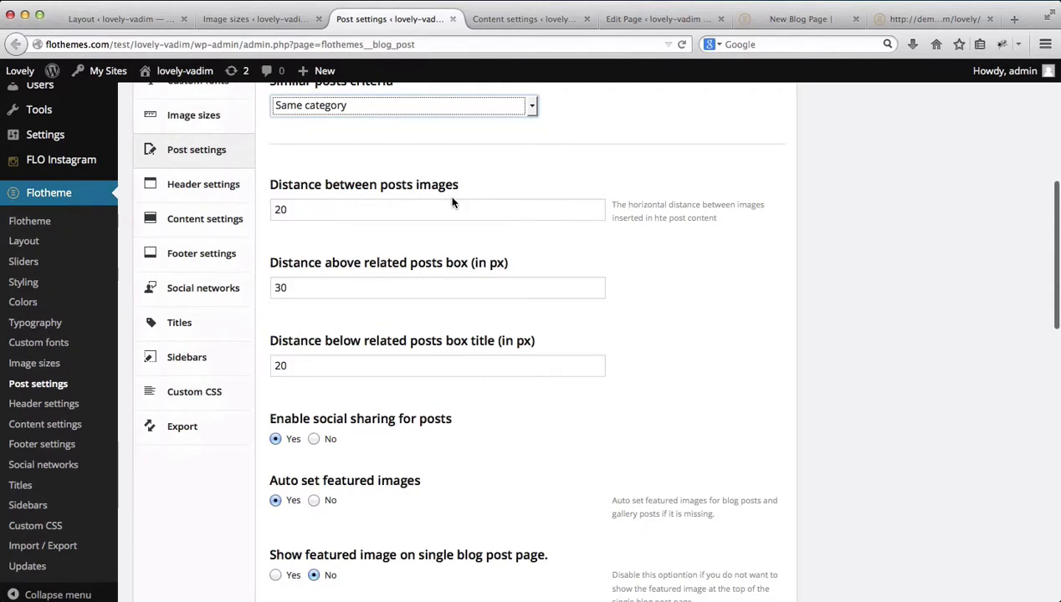
scroll(320, 336, down, 1)
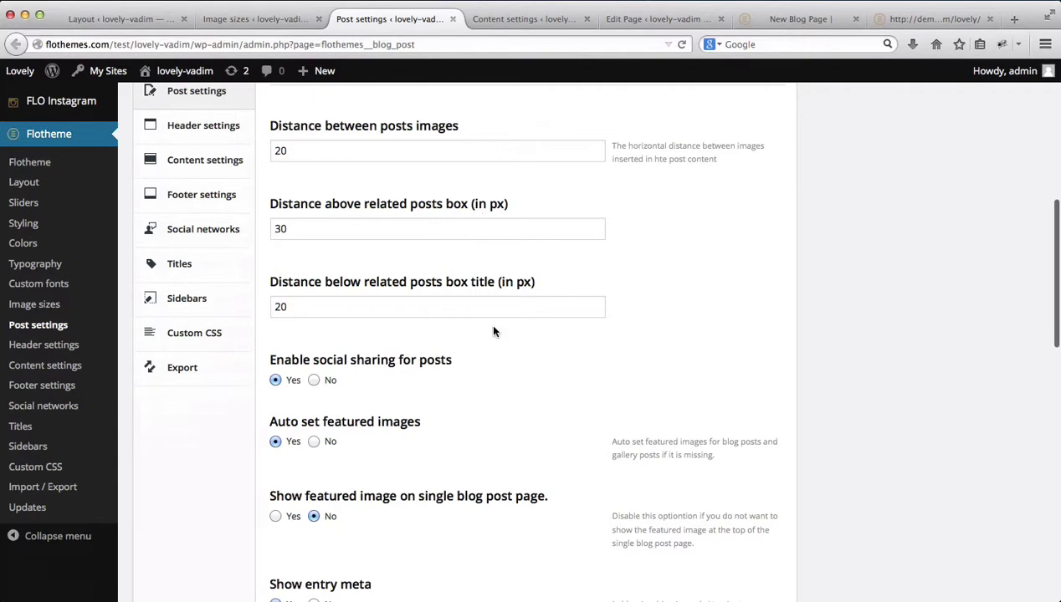
scroll(493, 332, down, 2)
scroll(494, 332, down, 2)
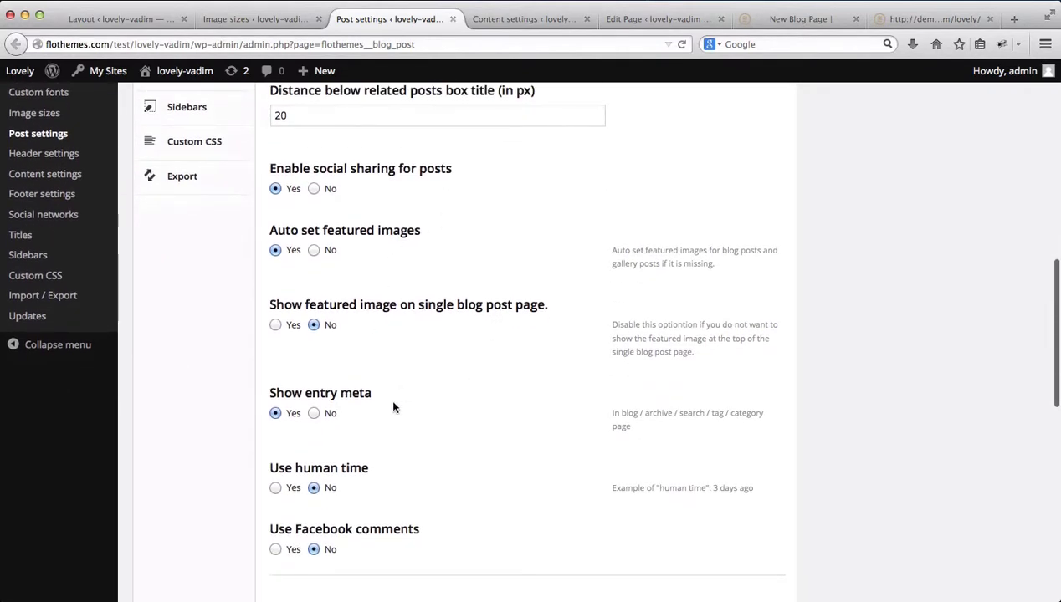
scroll(393, 407, down, 2)
scroll(368, 443, down, 2)
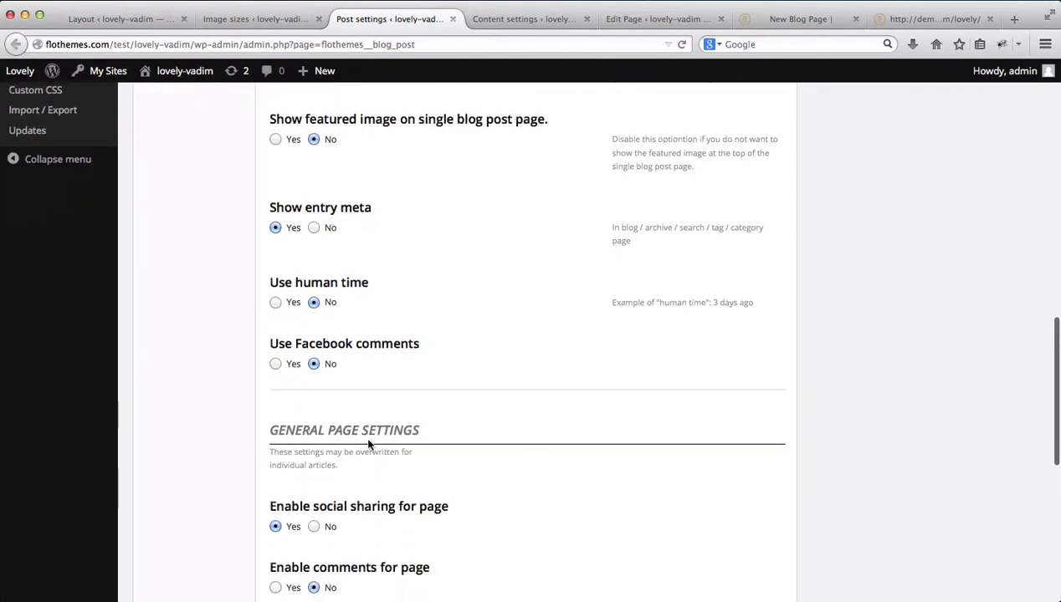
scroll(368, 446, down, 3)
scroll(368, 445, up, 1)
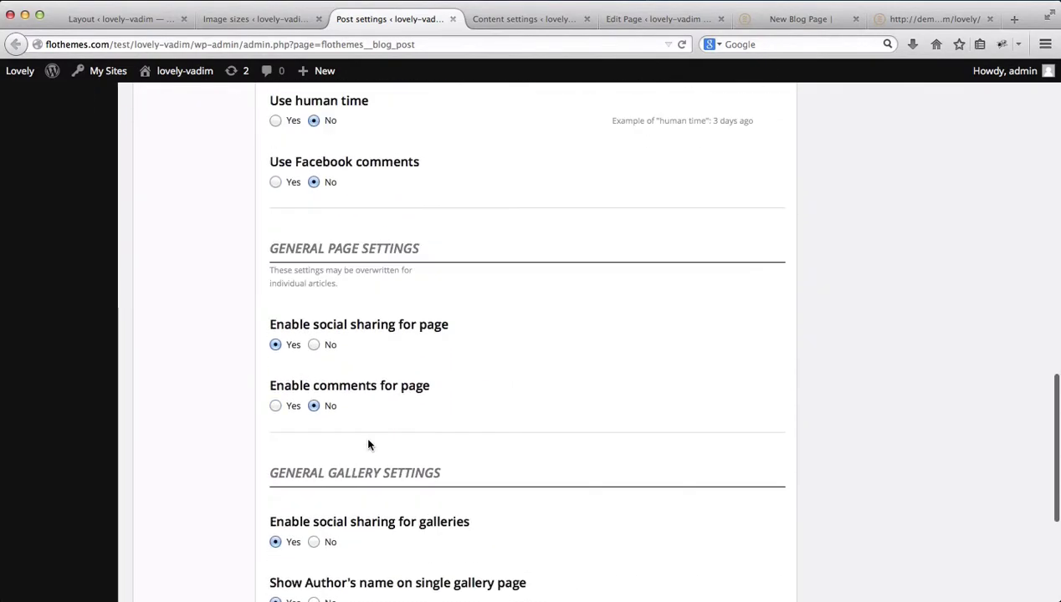
scroll(368, 445, up, 10)
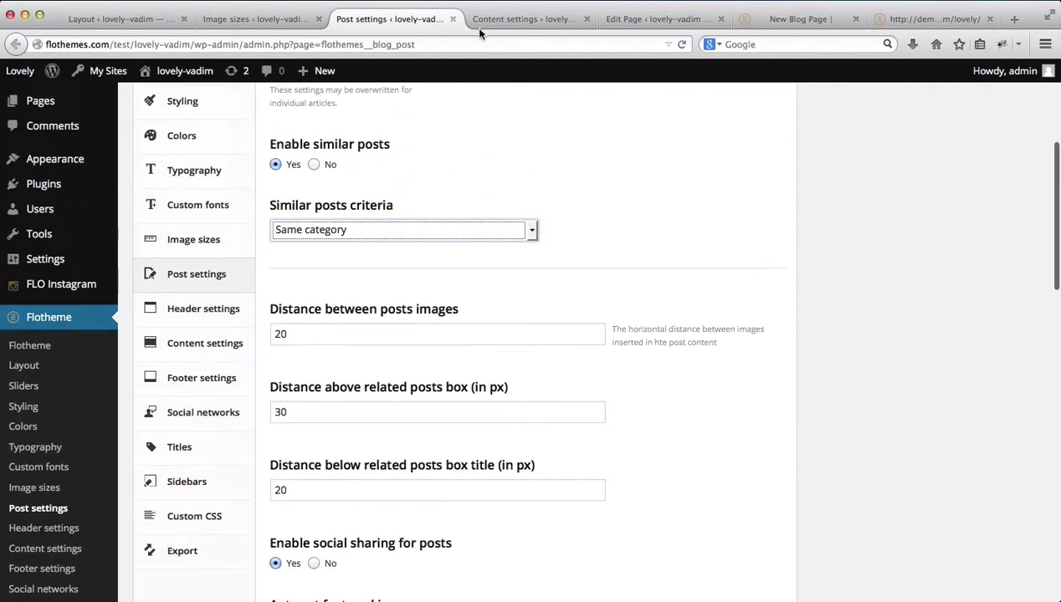
click(499, 26)
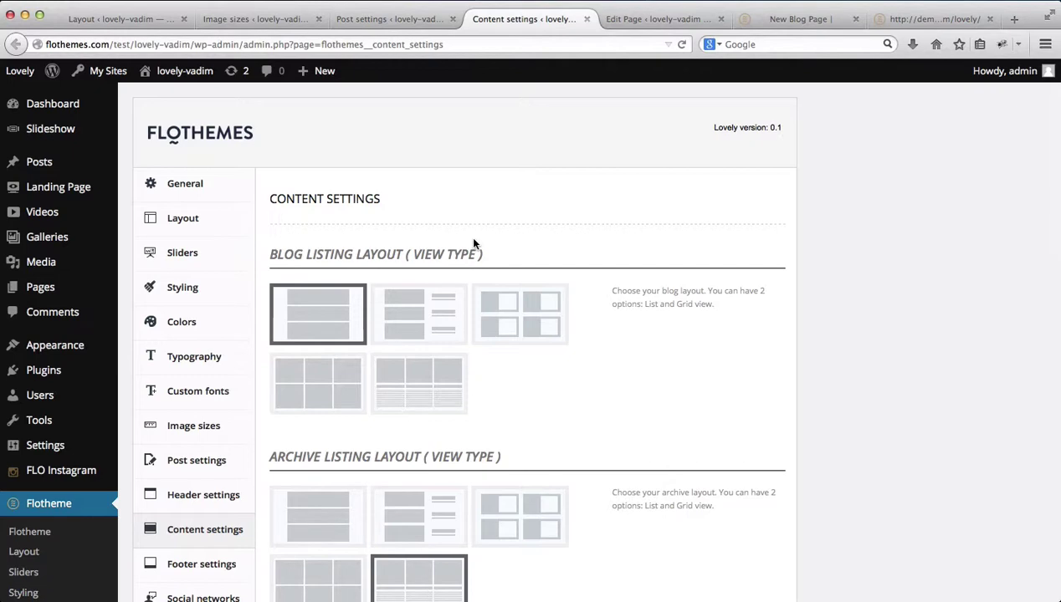
Set archive listing to the fifth layout and Blog/Archive thumbnails to three per row.
scroll(473, 243, down, 2)
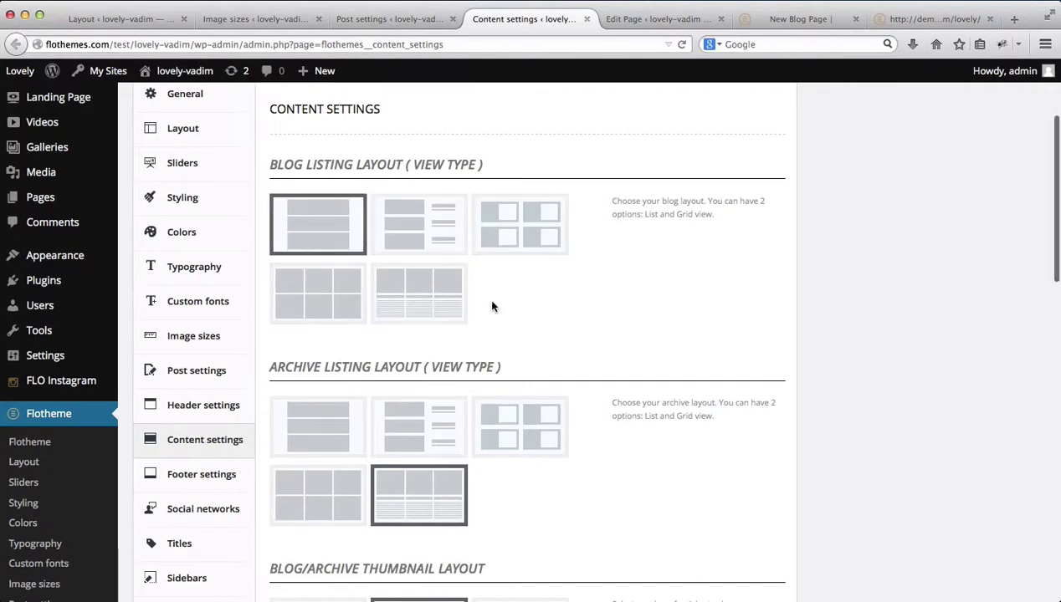
scroll(492, 307, down, 3)
click(417, 394)
scroll(417, 394, down, 4)
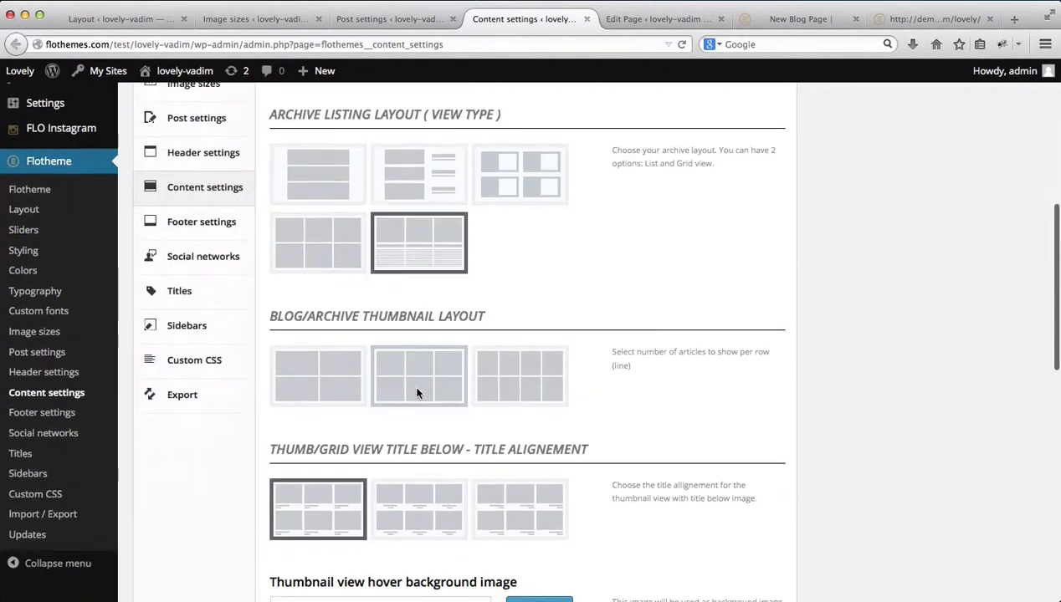
click(417, 394)
scroll(414, 327, down, 6)
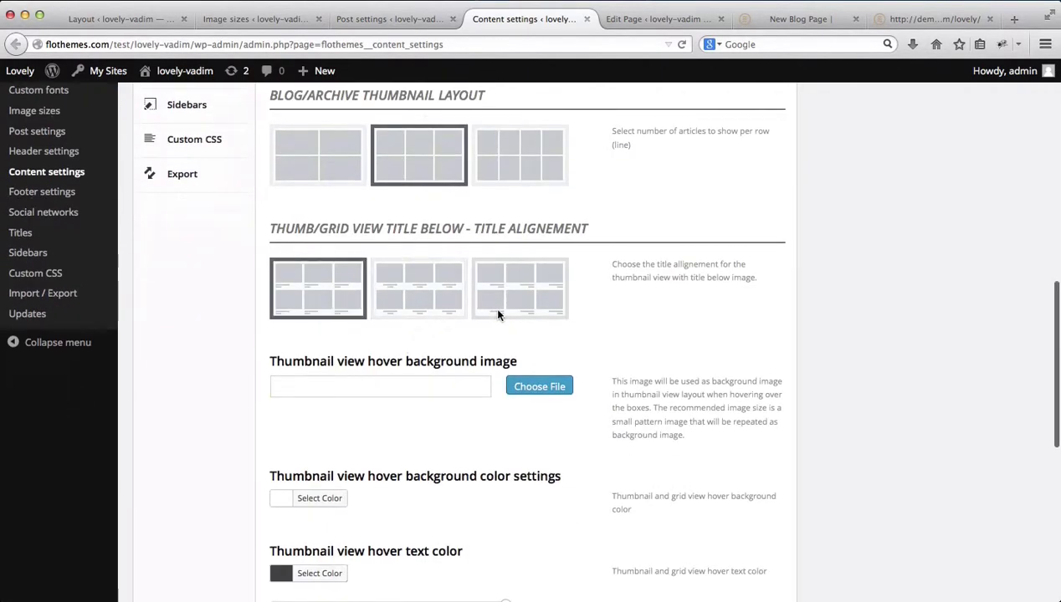
scroll(505, 313, down, 3)
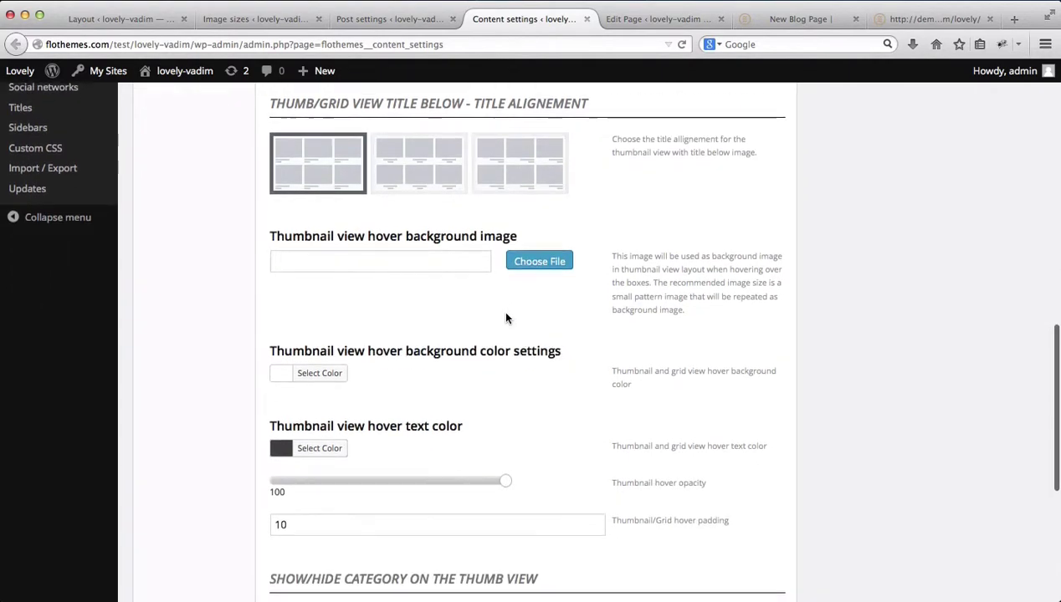
scroll(504, 313, down, 4)
scroll(440, 355, down, 4)
scroll(440, 355, up, 9)
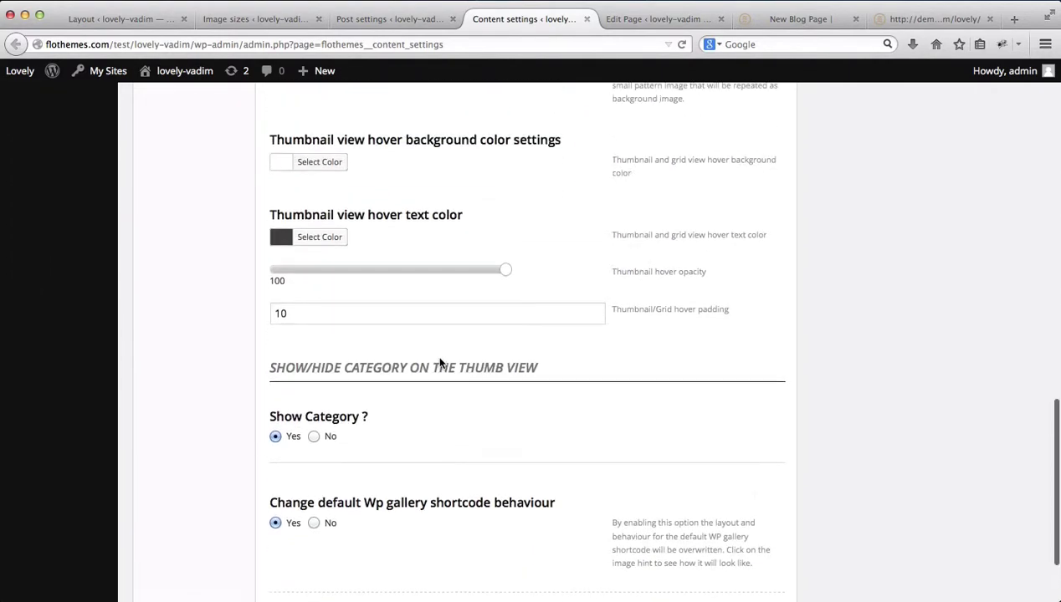
scroll(440, 351, up, 9)
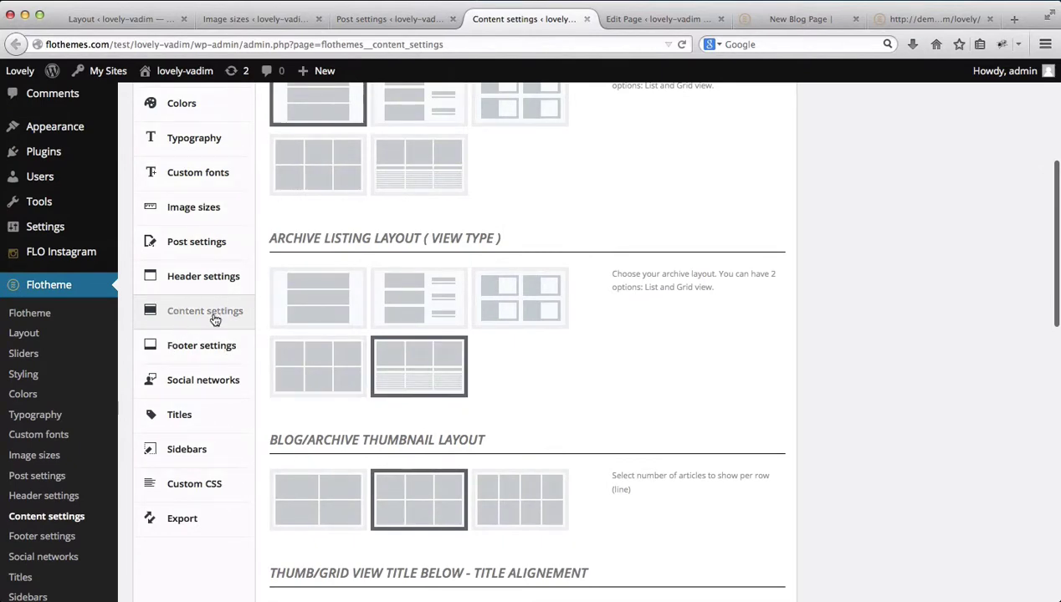
scroll(228, 323, up, 3)
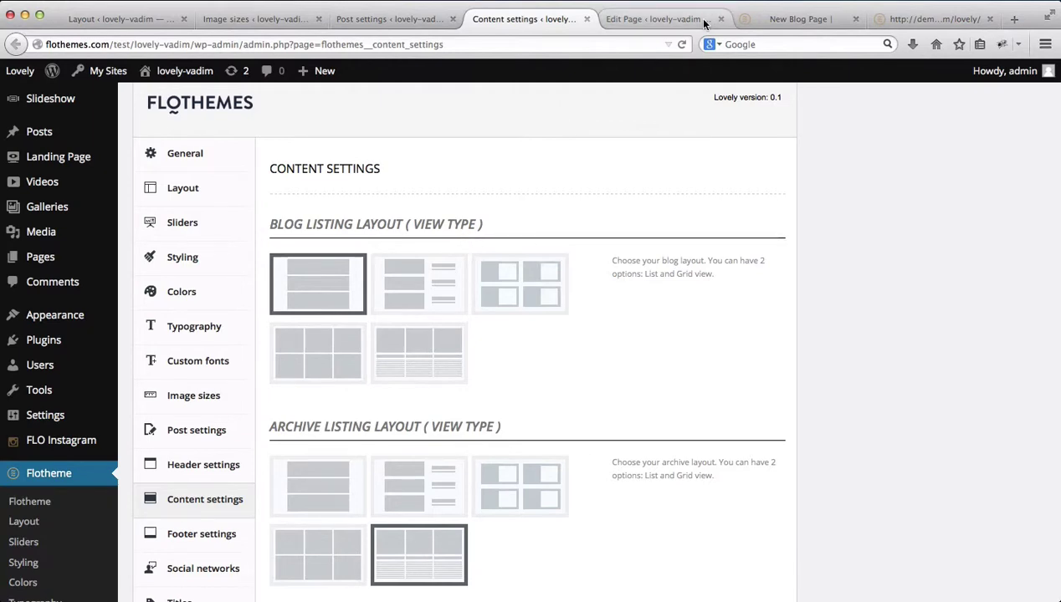
Reselect Blog Posts as the New Blog Page template under Page Attributes.
click(652, 20)
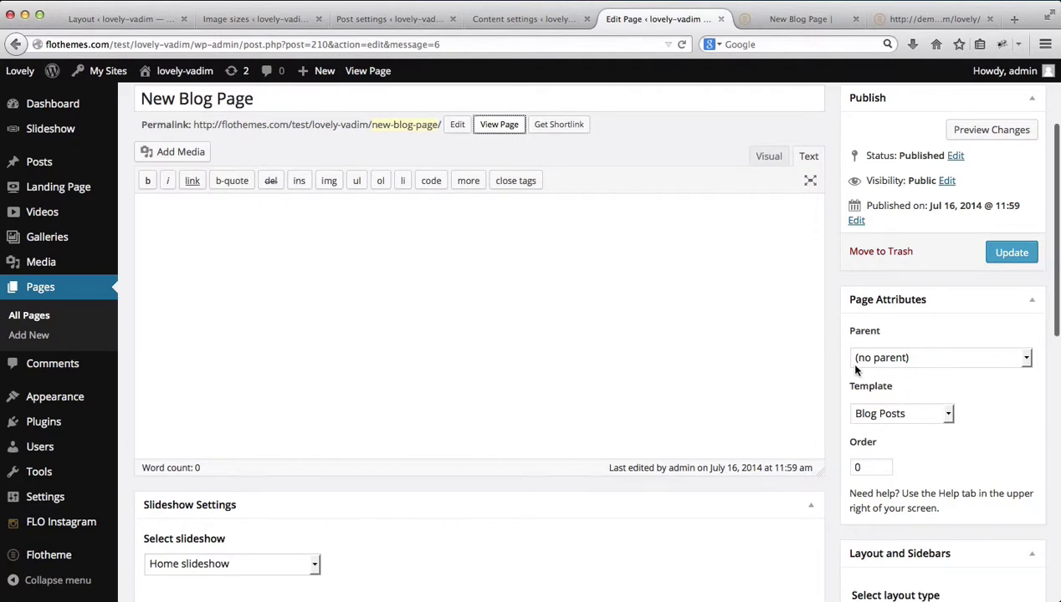
click(879, 415)
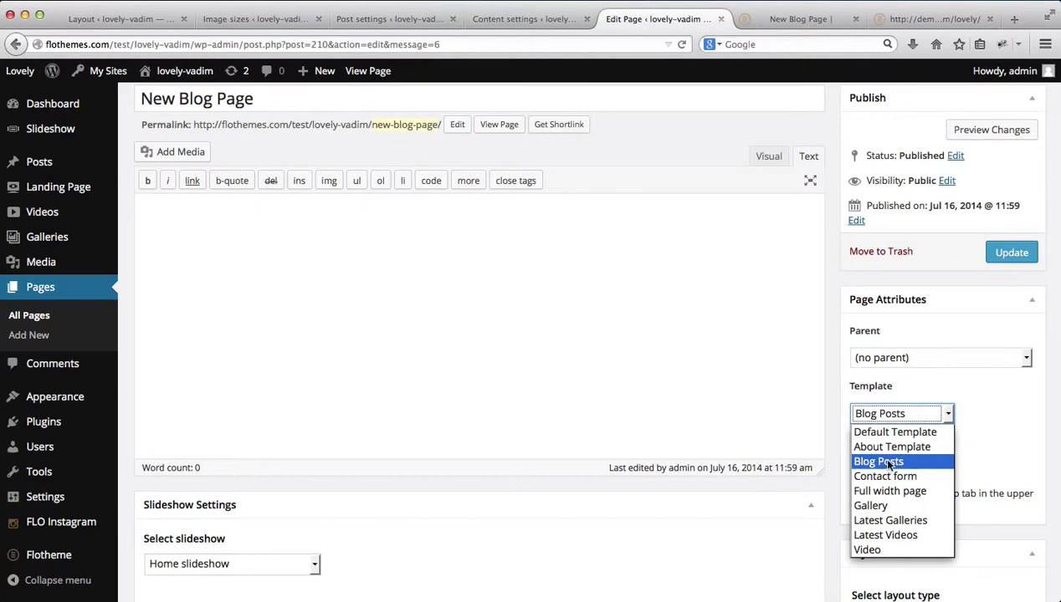
click(990, 426)
Go to Settings > Reading from the admin menu.
click(514, 22)
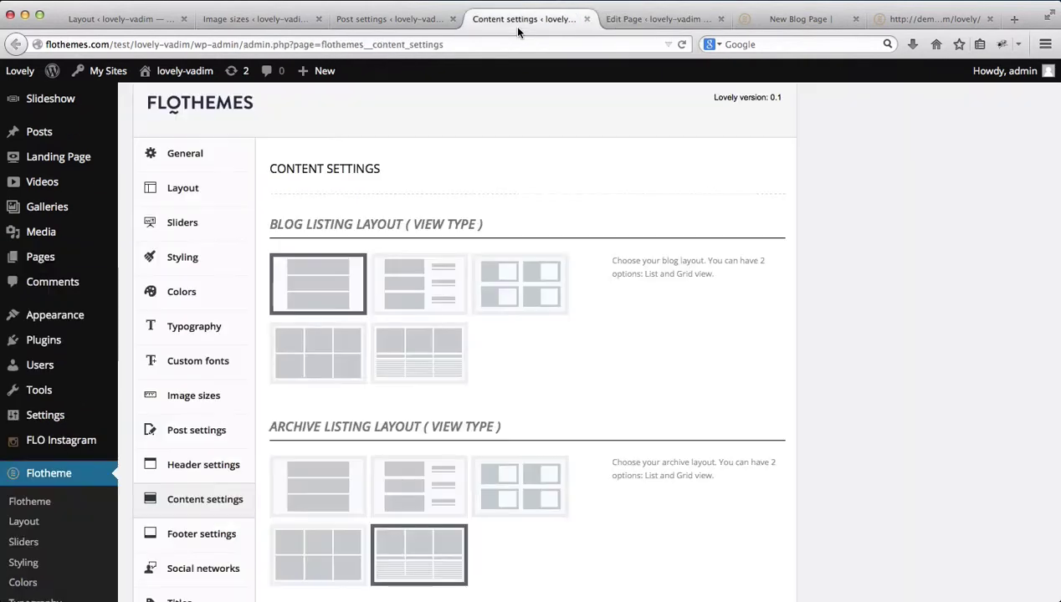
scroll(106, 415, down, 3)
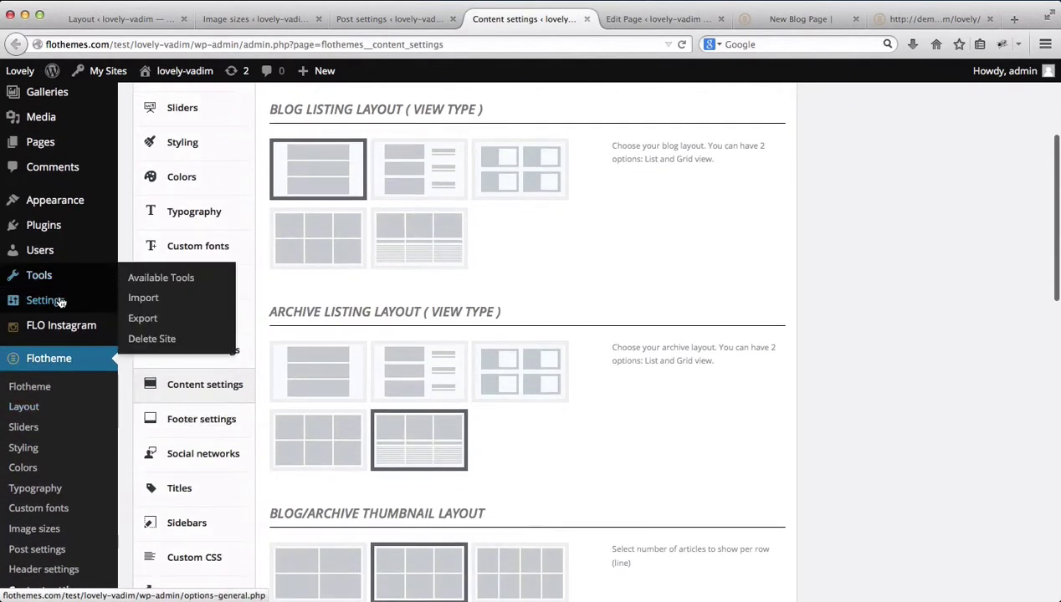
mouse_move(63, 301)
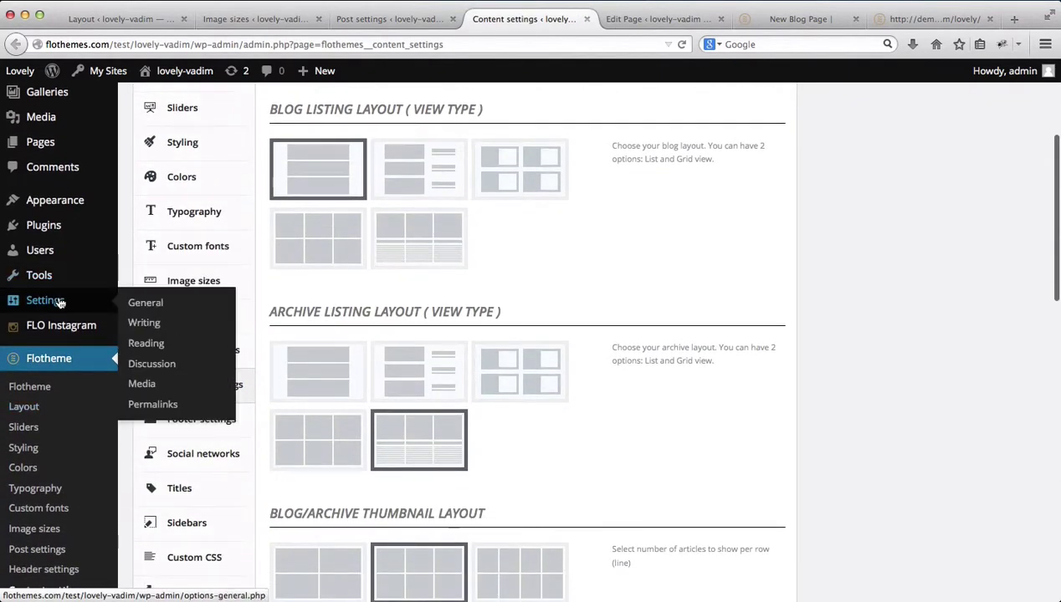
super+click(144, 343)
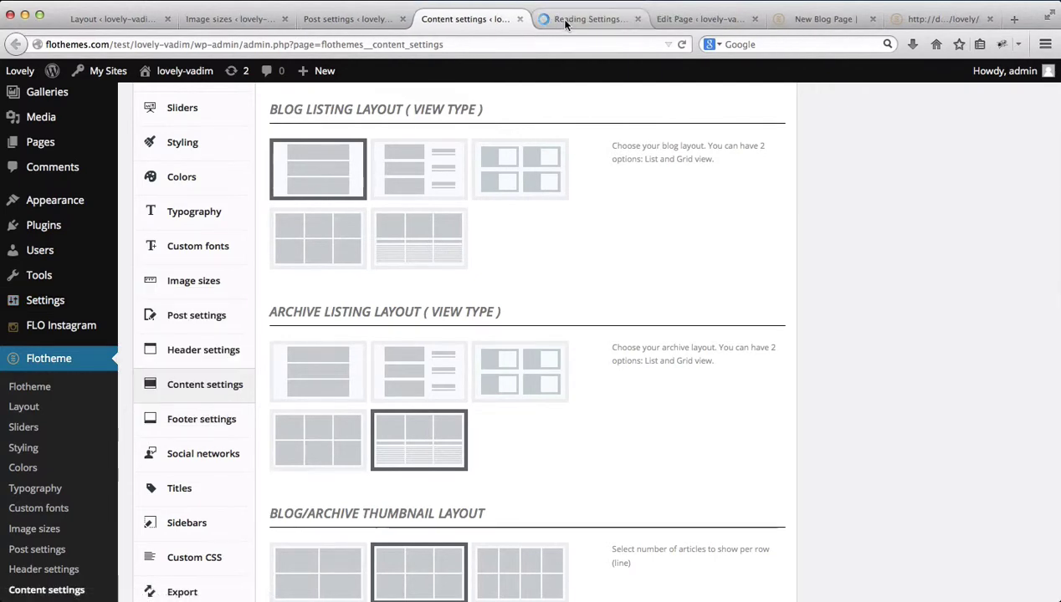
click(559, 18)
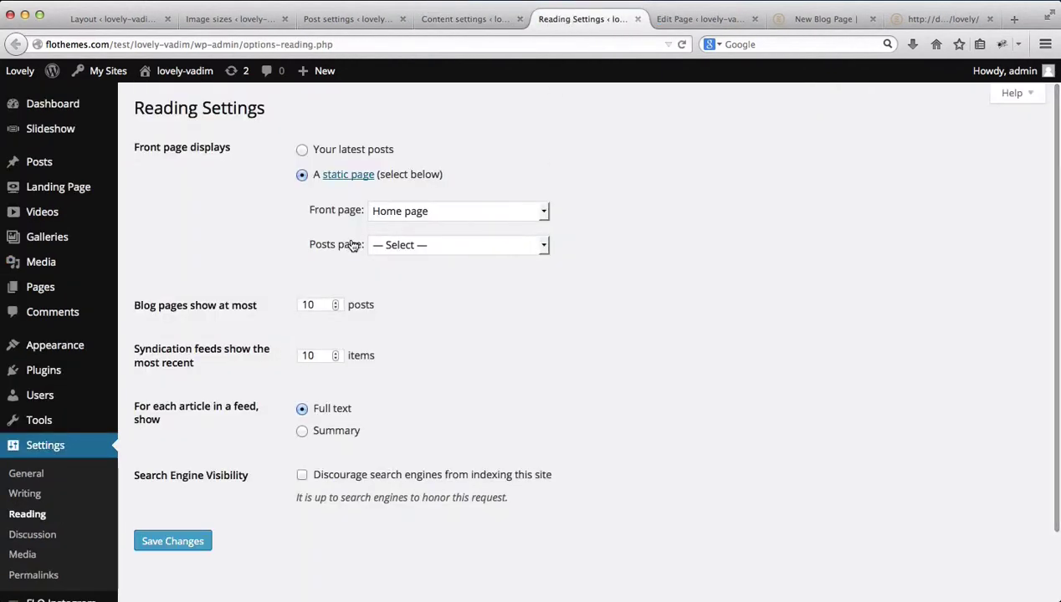
Choose New Blog Page as the Posts page and save the reading settings.
click(407, 248)
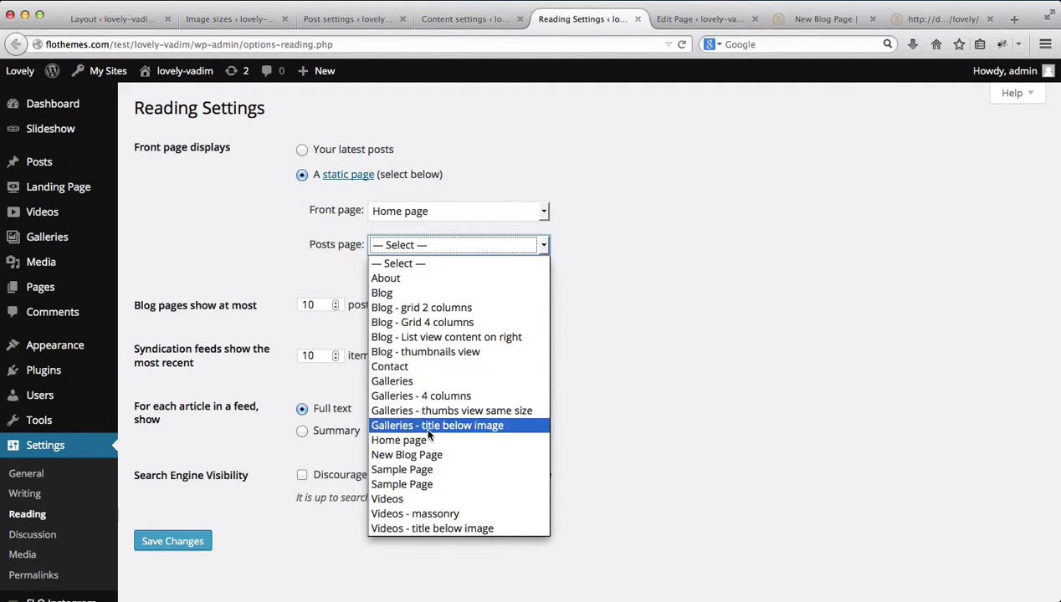
click(434, 455)
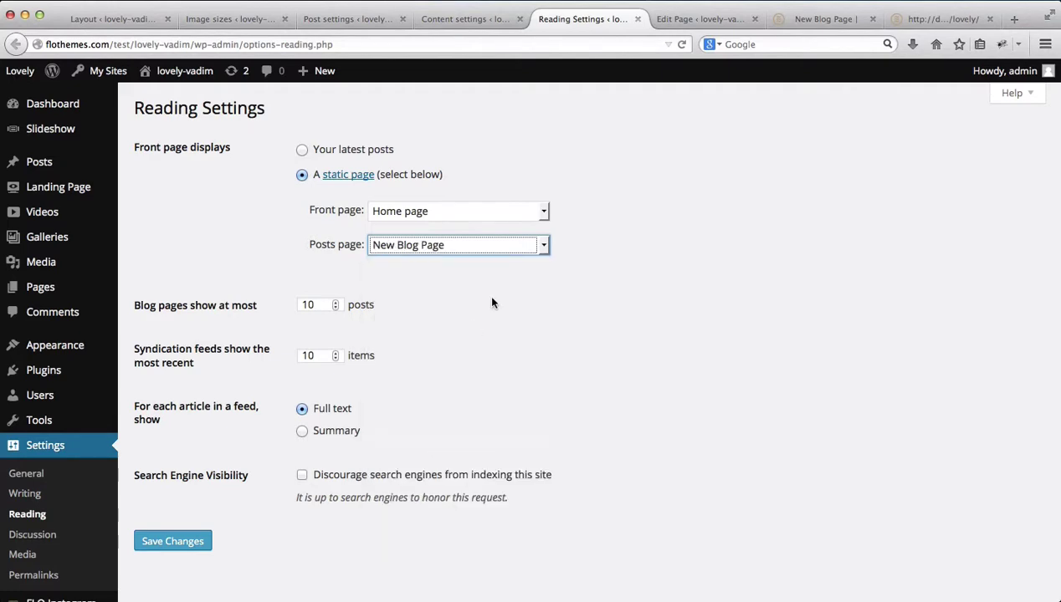
click(176, 552)
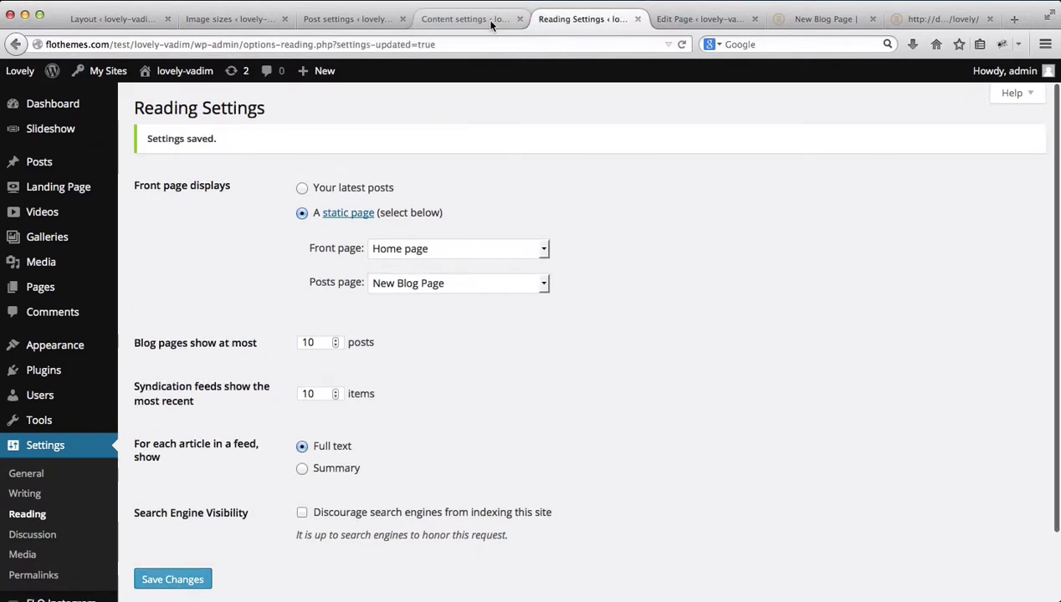
click(490, 24)
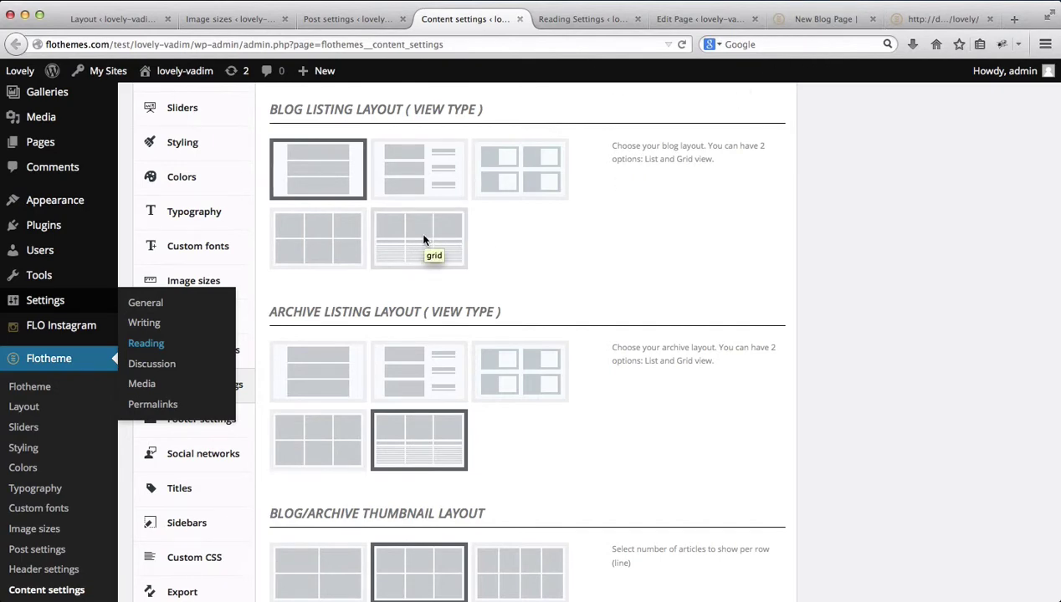
Browse the Flotheme Content, Post, Image sizes and Layout tabs, ending on blog listing options.
click(554, 18)
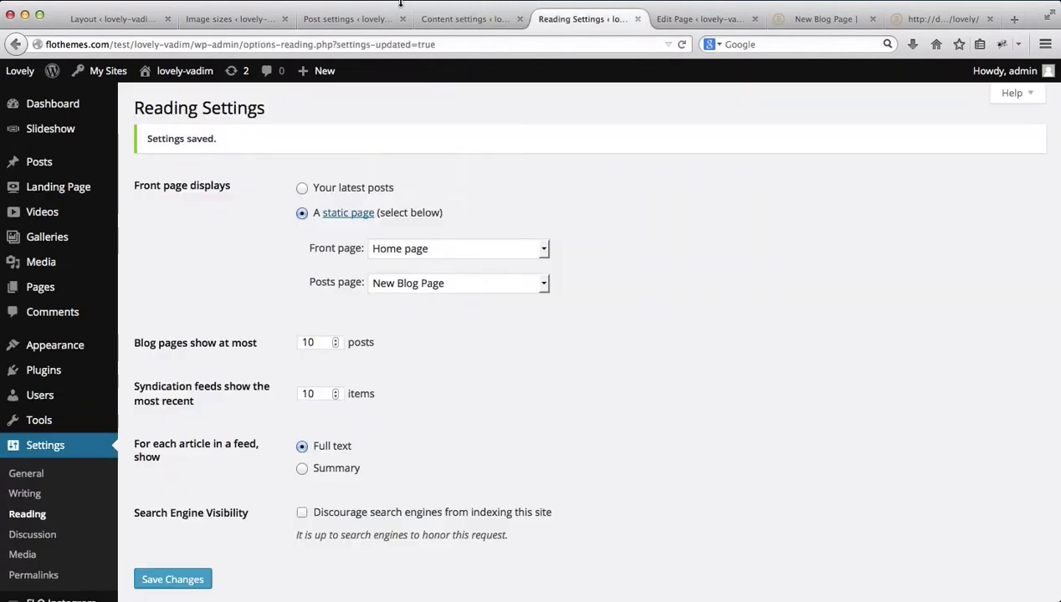
click(443, 20)
click(363, 21)
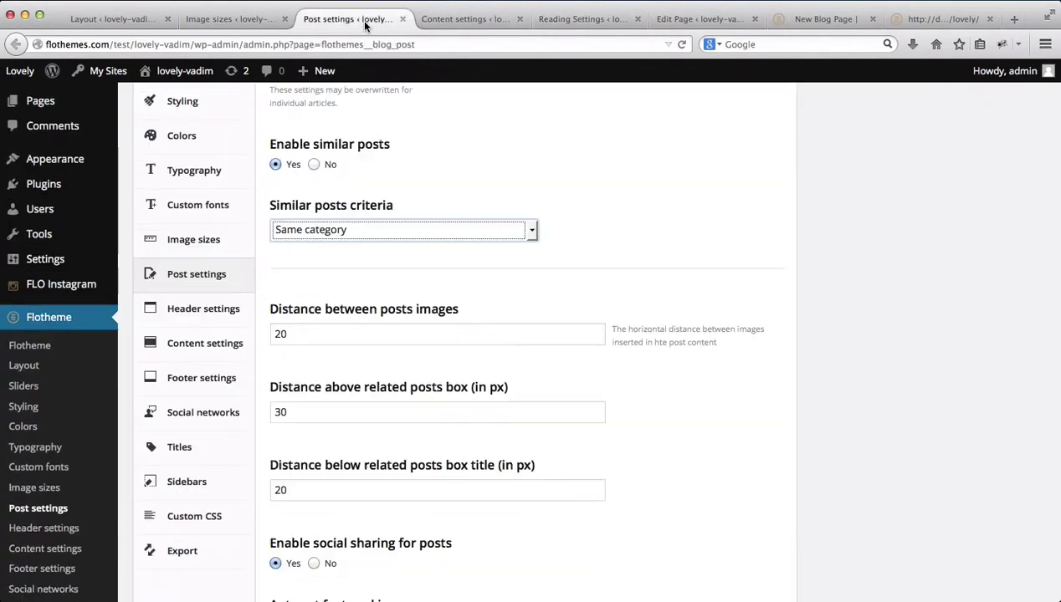
click(251, 21)
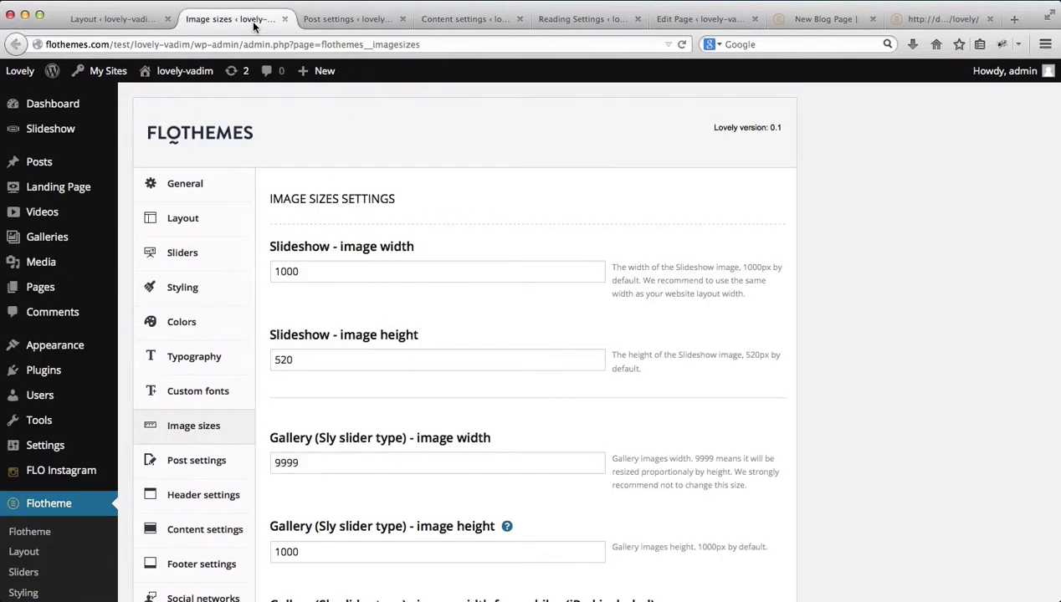
click(132, 24)
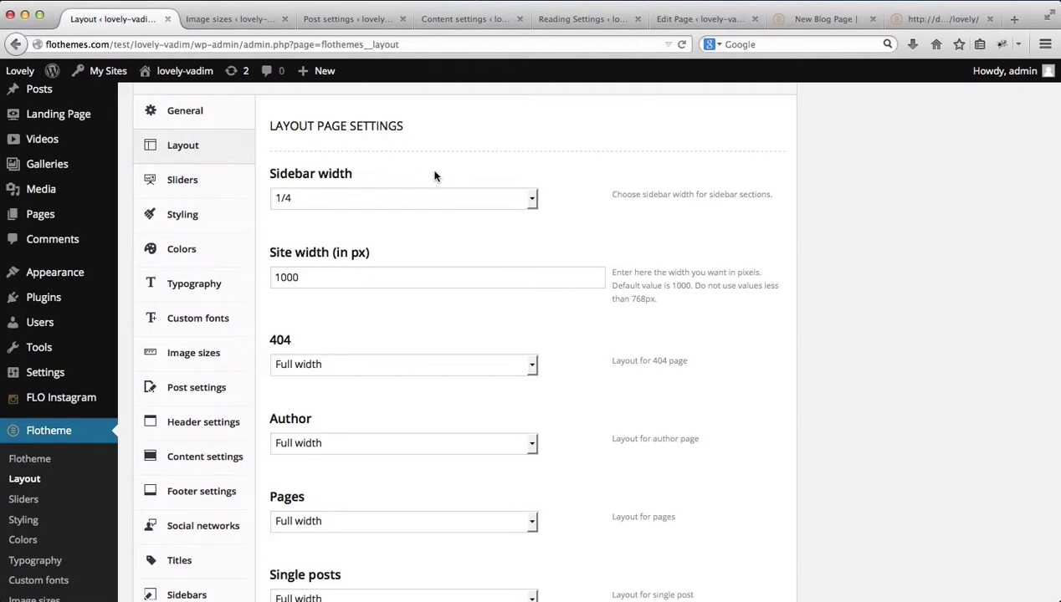
click(463, 20)
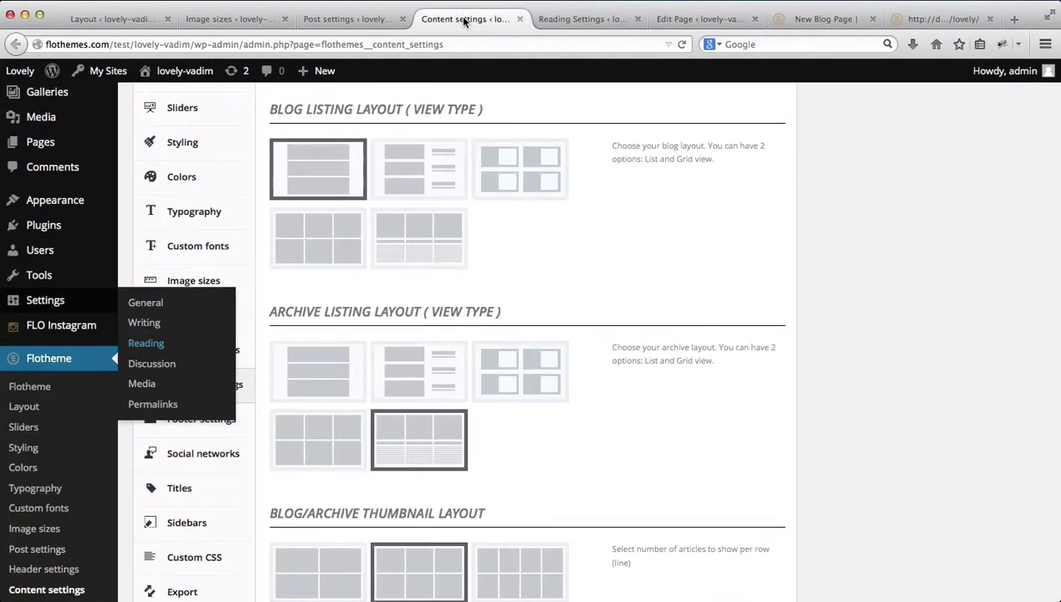
click(583, 19)
Change New Blog Page to the Default Template and update the page.
click(795, 20)
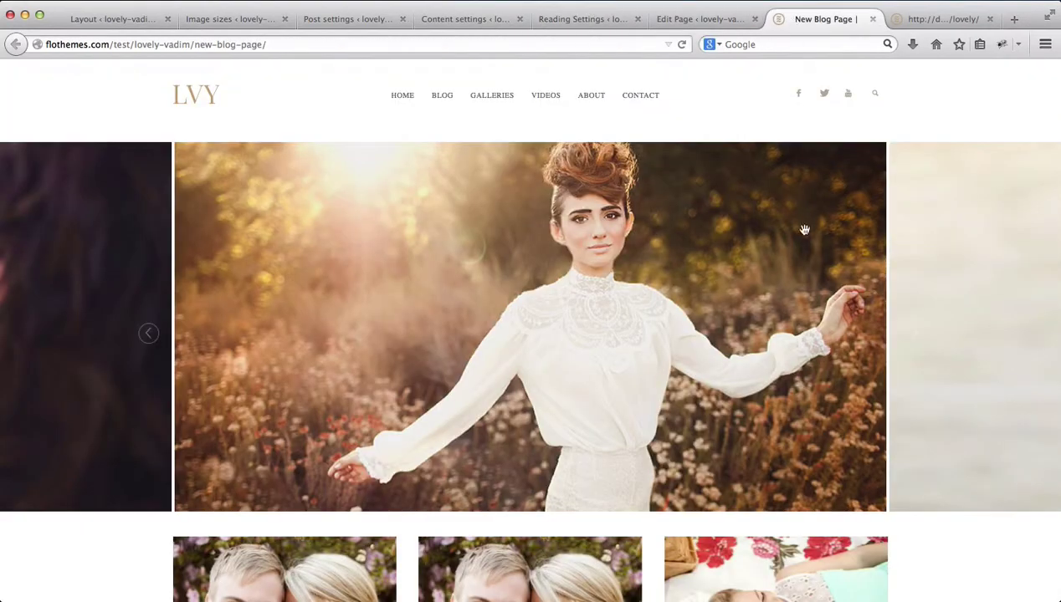
click(703, 20)
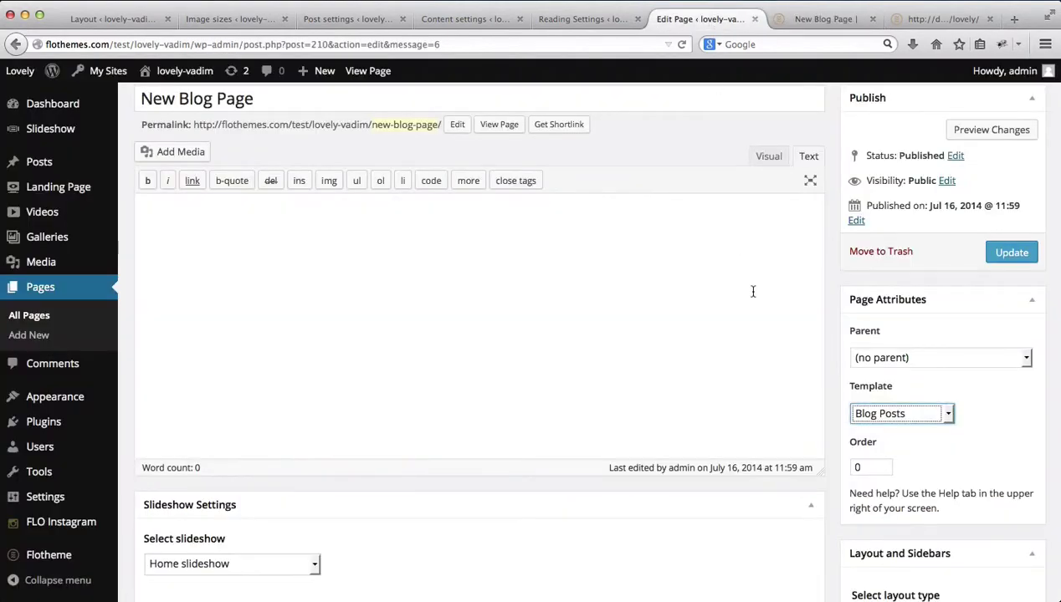
click(948, 416)
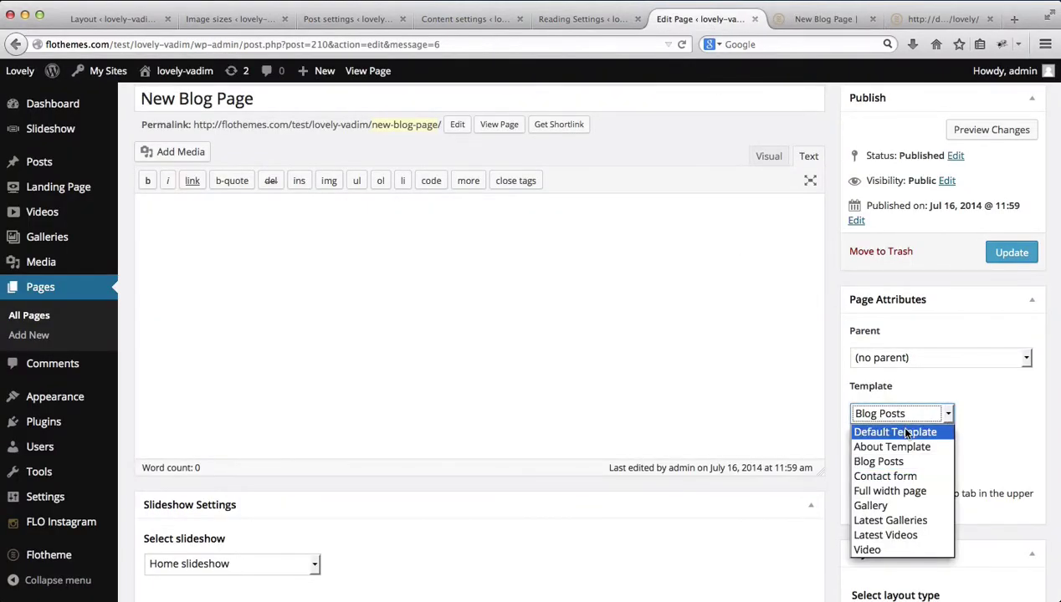
click(907, 432)
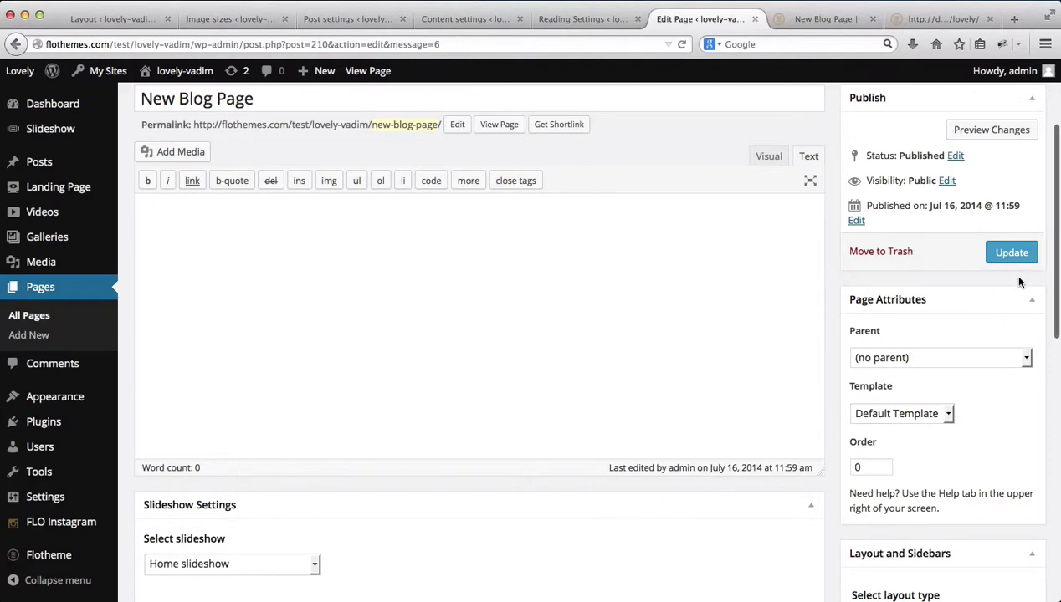
click(1012, 253)
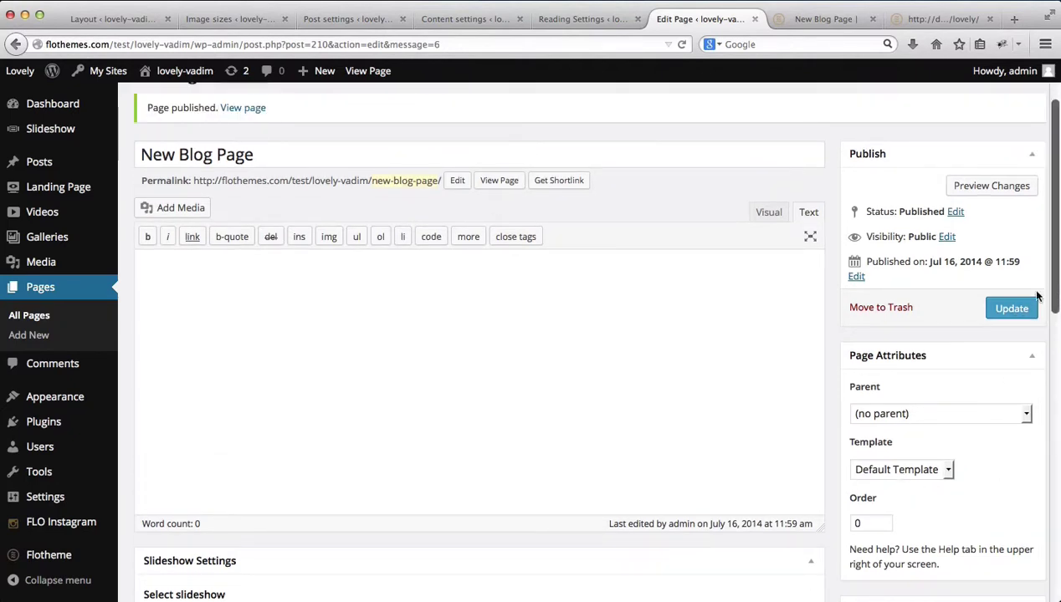
click(1016, 310)
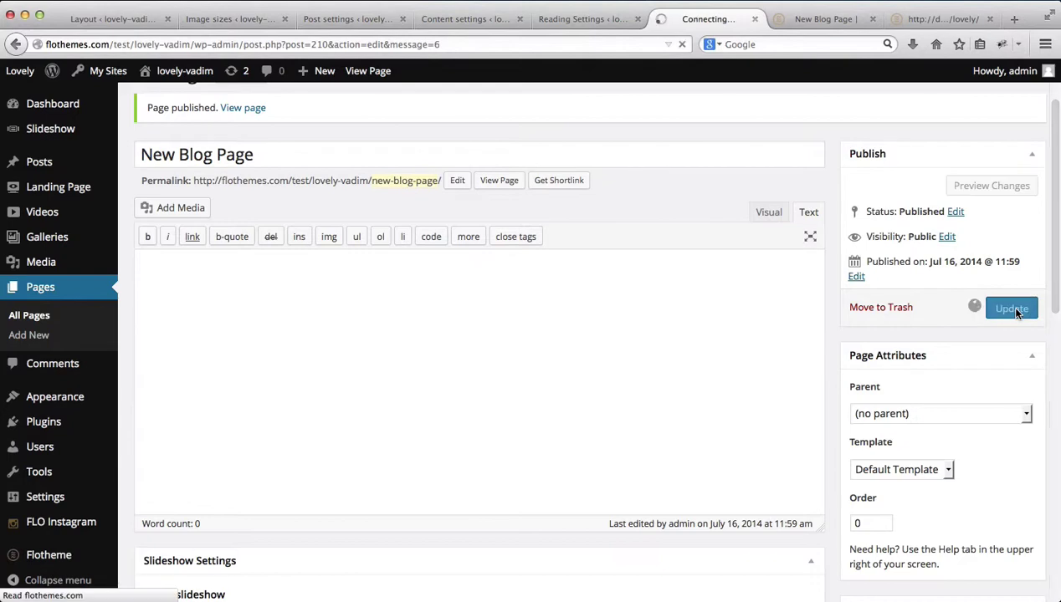
click(561, 18)
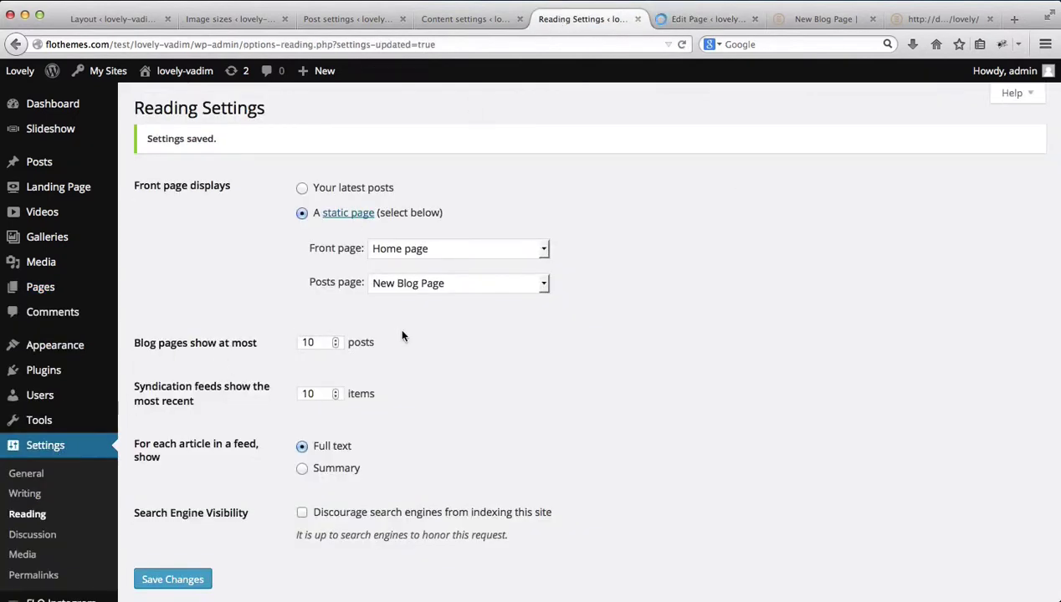
Reload the live New Blog Page with Cmd+R and scroll through its post list.
click(476, 17)
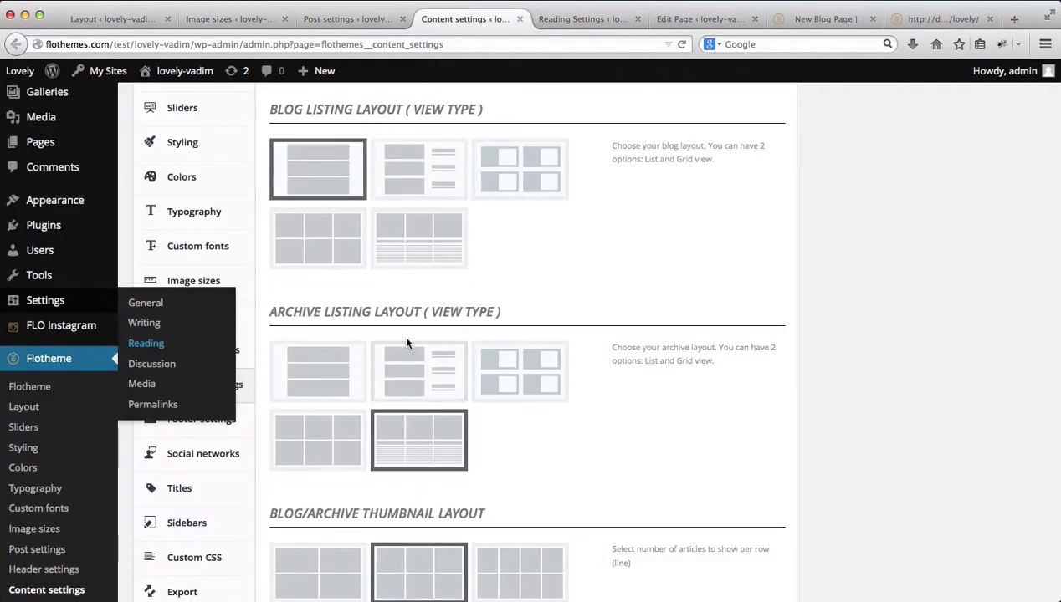
click(812, 21)
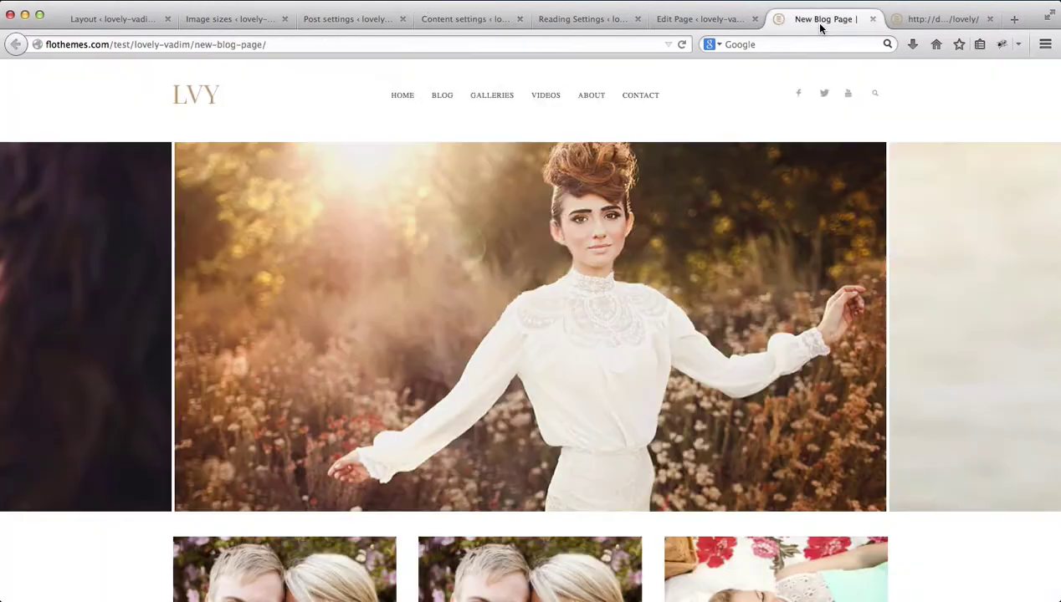
key(super+r)
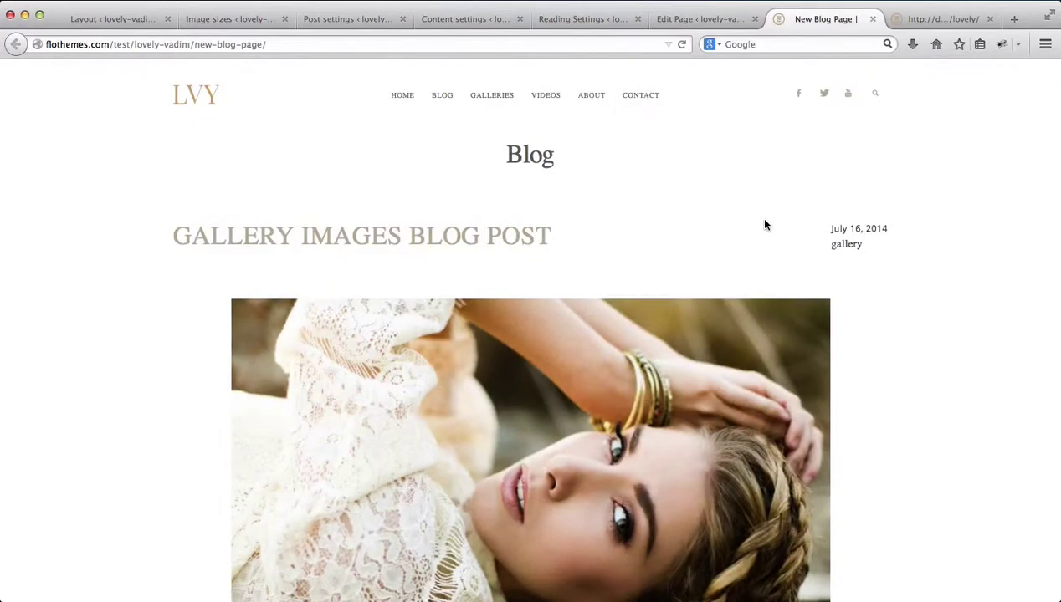
scroll(764, 225, down, 15)
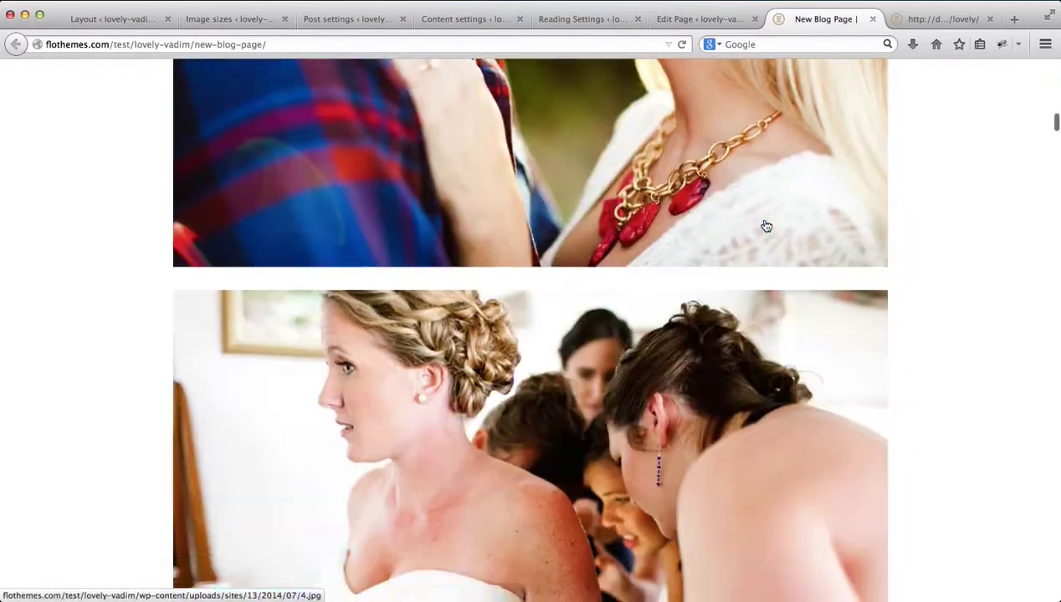
scroll(764, 225, down, 15)
scroll(765, 225, up, 5)
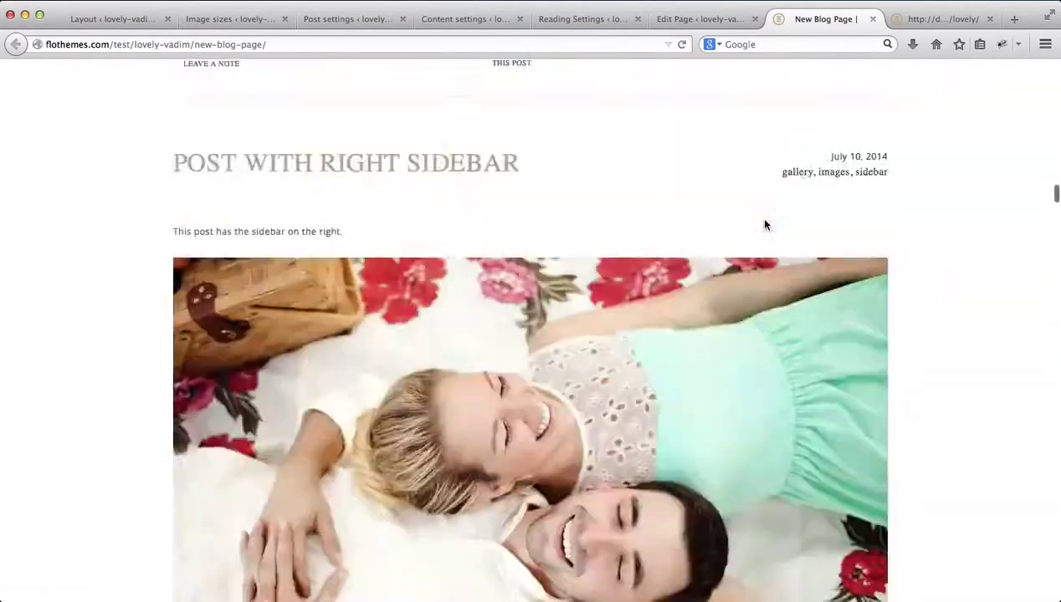
scroll(765, 226, up, 20)
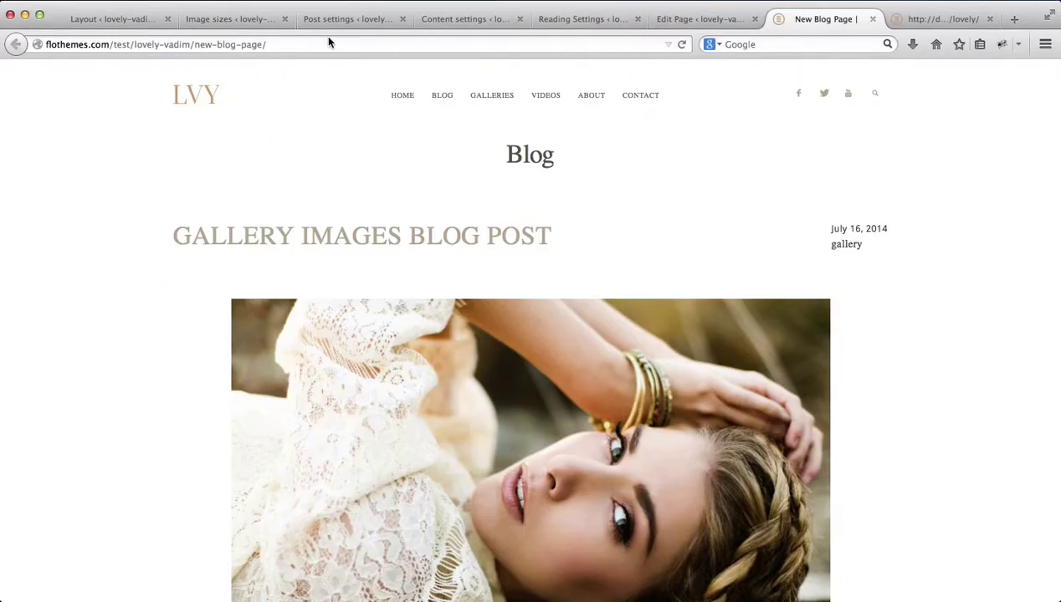
click(128, 21)
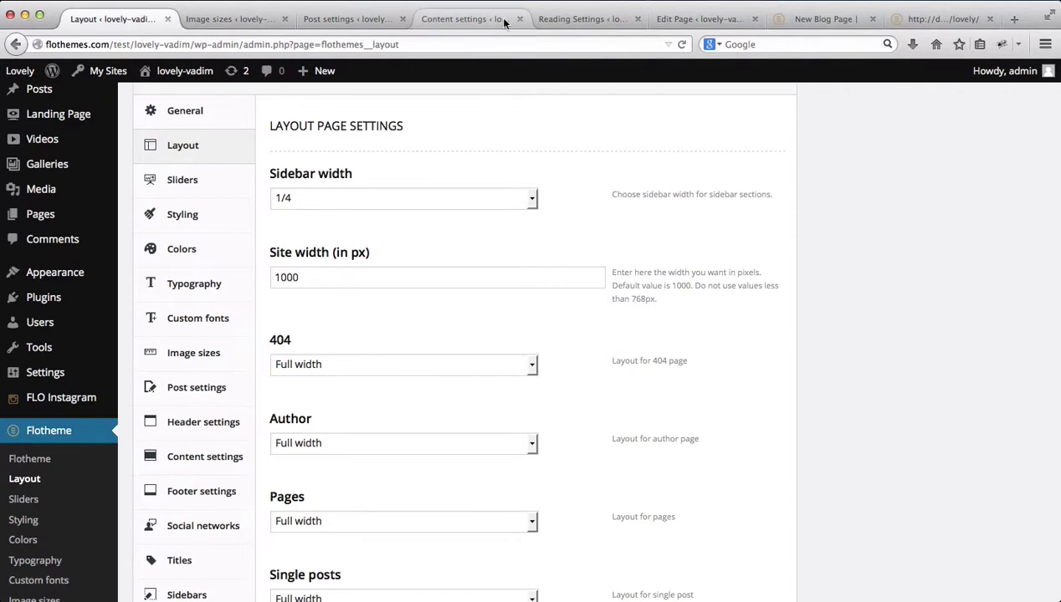
Switch New Blog Page's template back to Blog Posts and update the page.
click(572, 20)
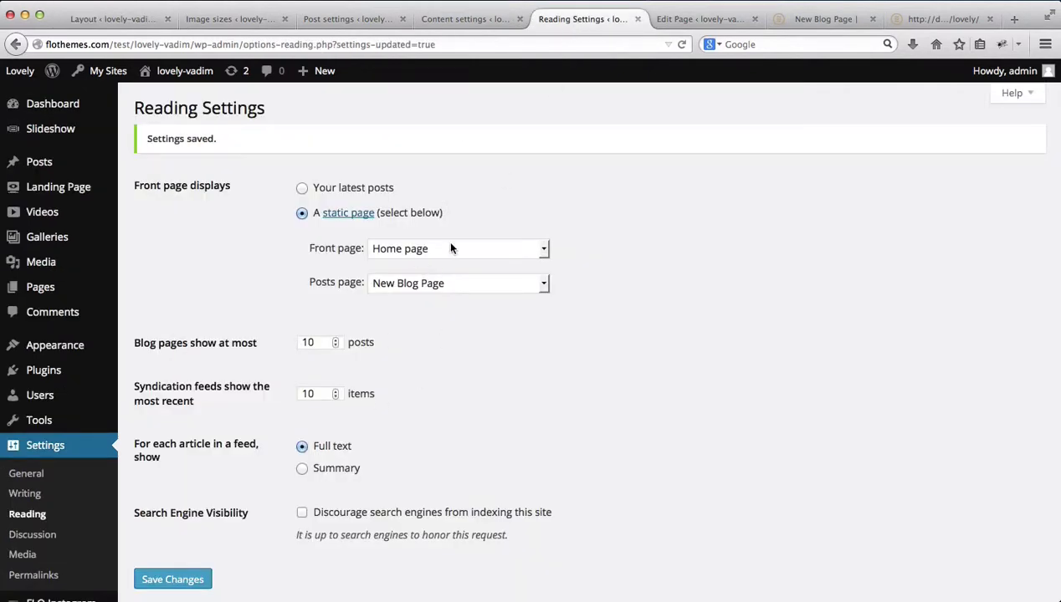
click(670, 18)
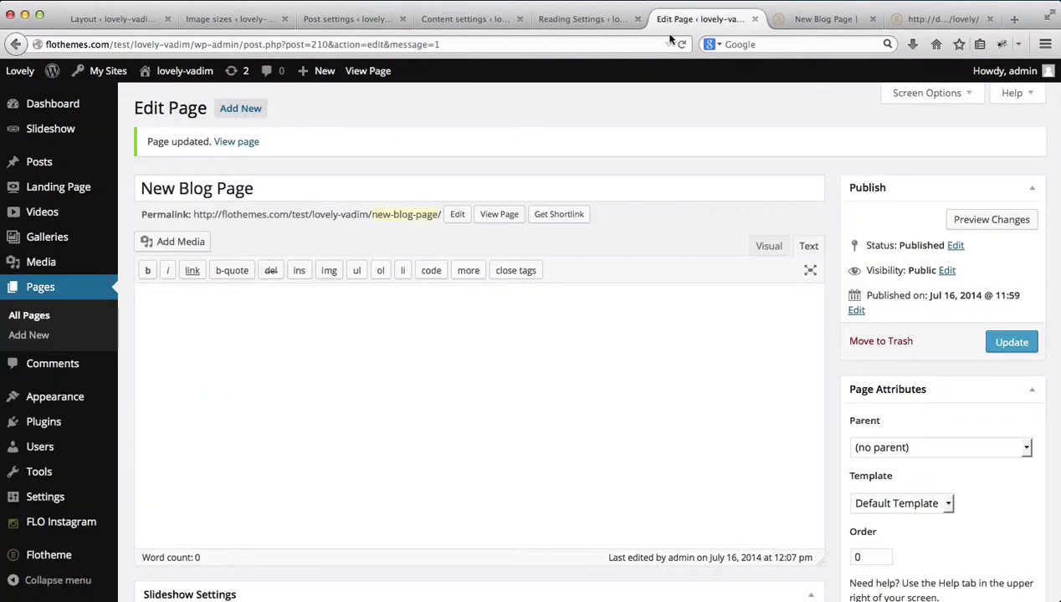
click(907, 503)
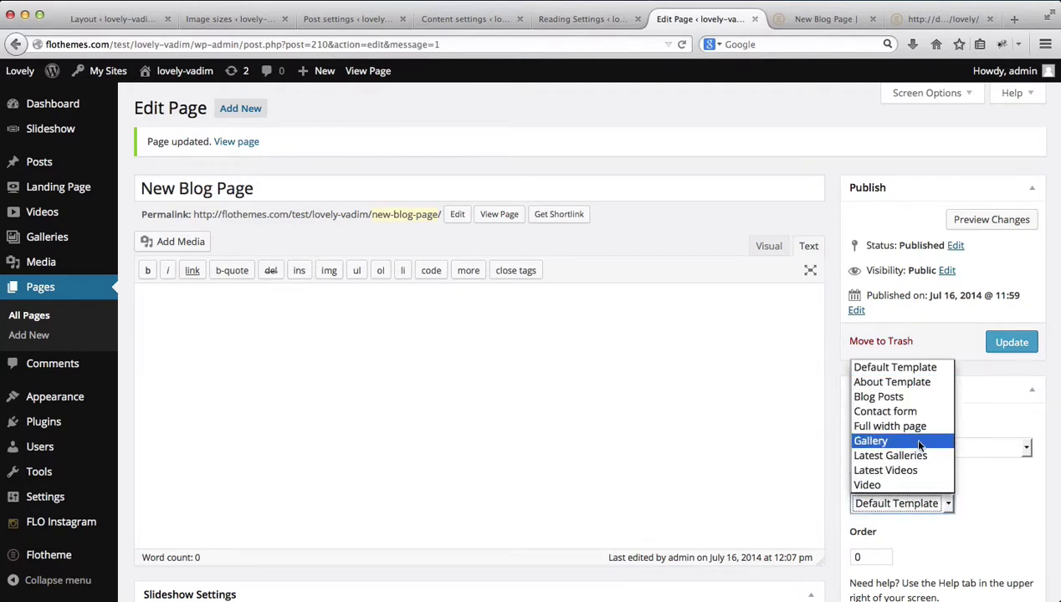
click(886, 395)
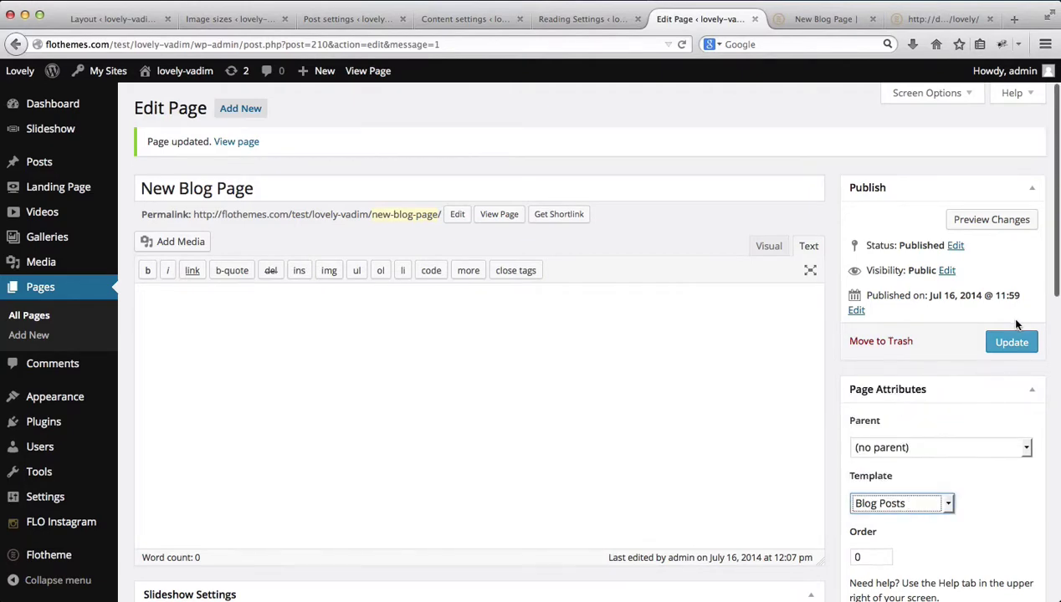
click(1011, 342)
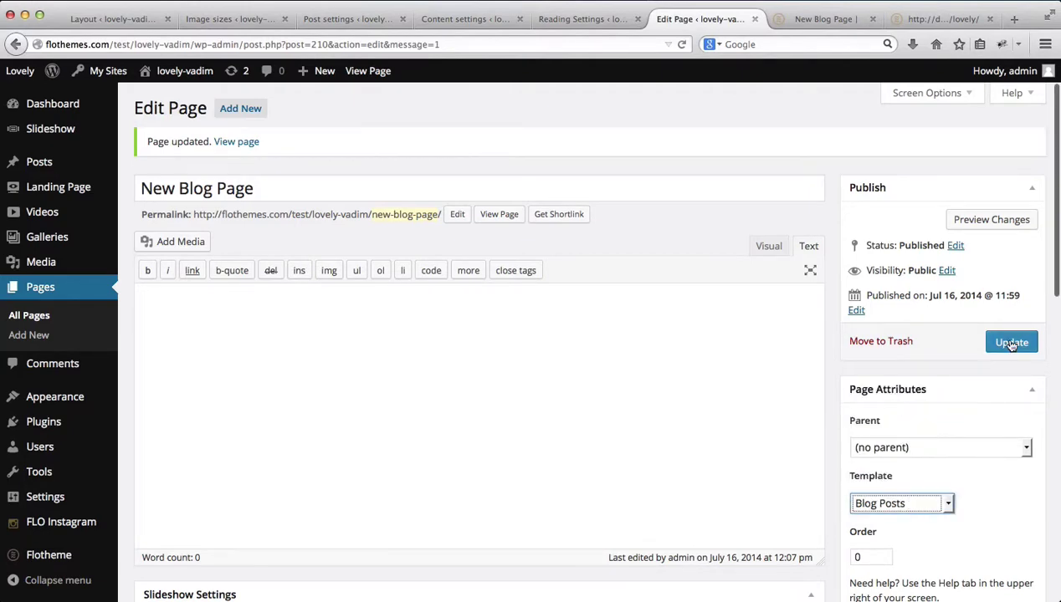
click(573, 25)
Reset the Posts page to — Select — and save the Reading Settings.
click(450, 284)
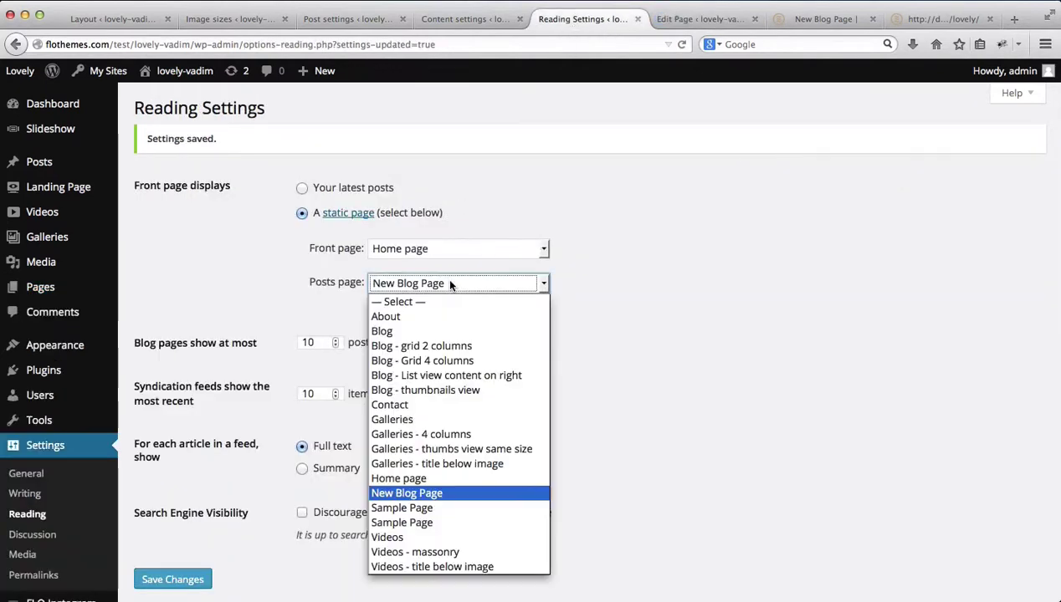
click(419, 303)
click(538, 340)
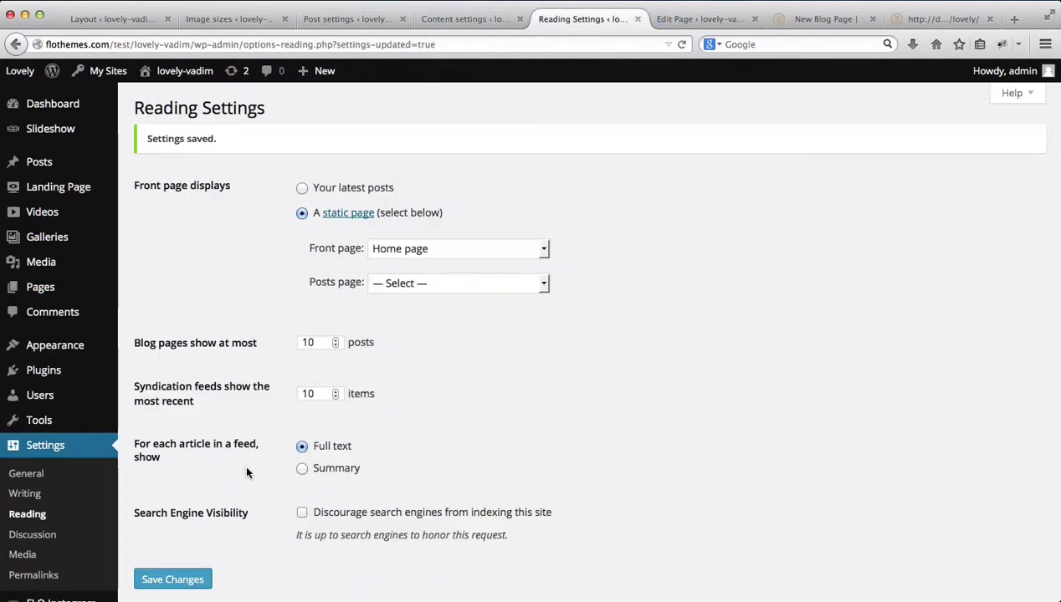
click(185, 579)
scroll(600, 149, down, 3)
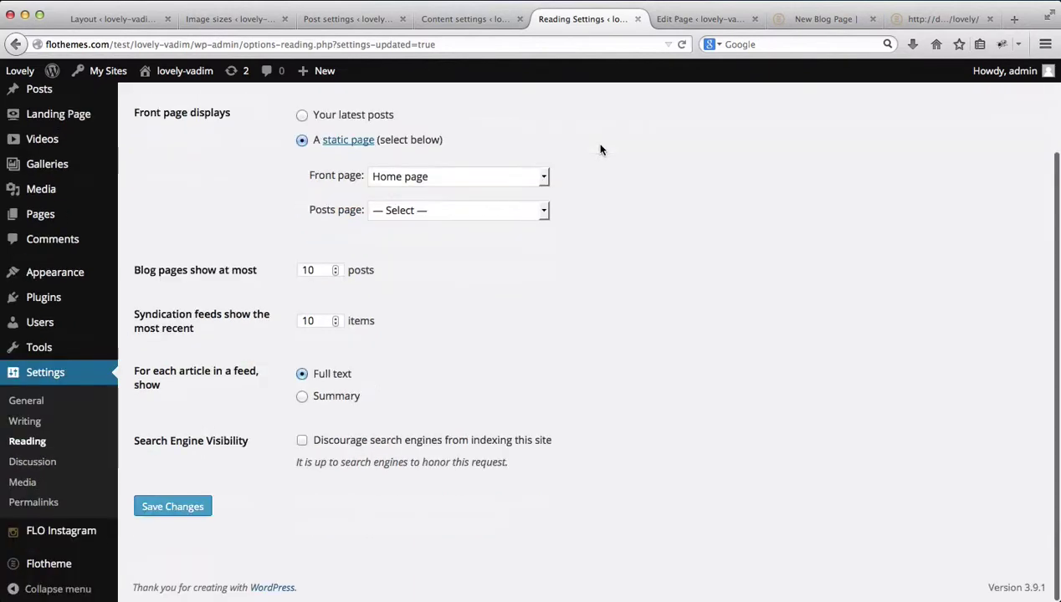